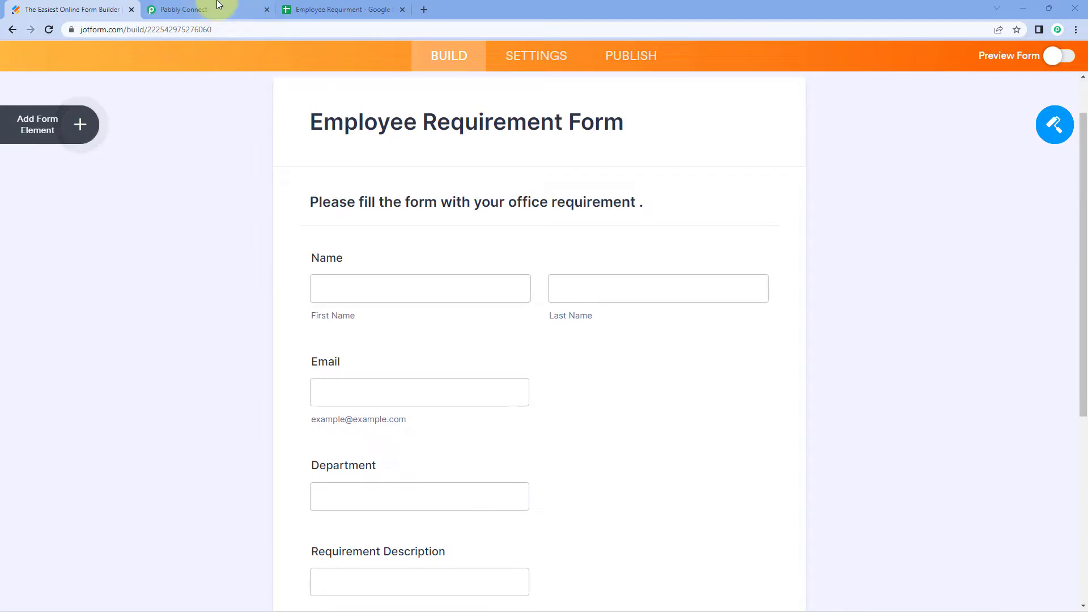
Glance at the Pabbly Connect workflow and the JotForm form, then bring up the Employee Requirment spreadsheet
left_click(219, 9)
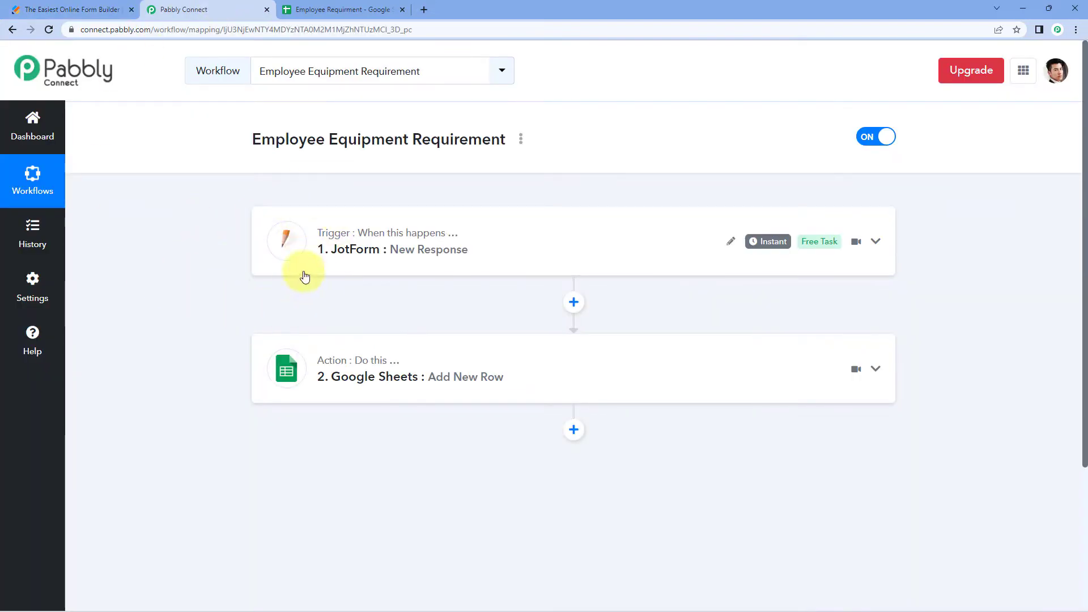
left_click(73, 9)
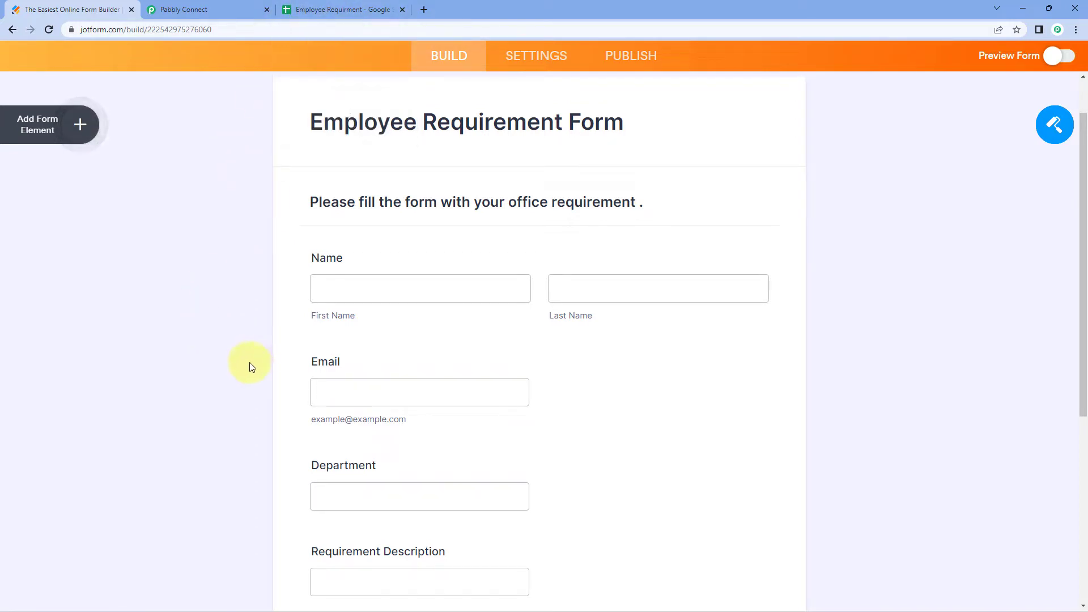
left_click(371, 9)
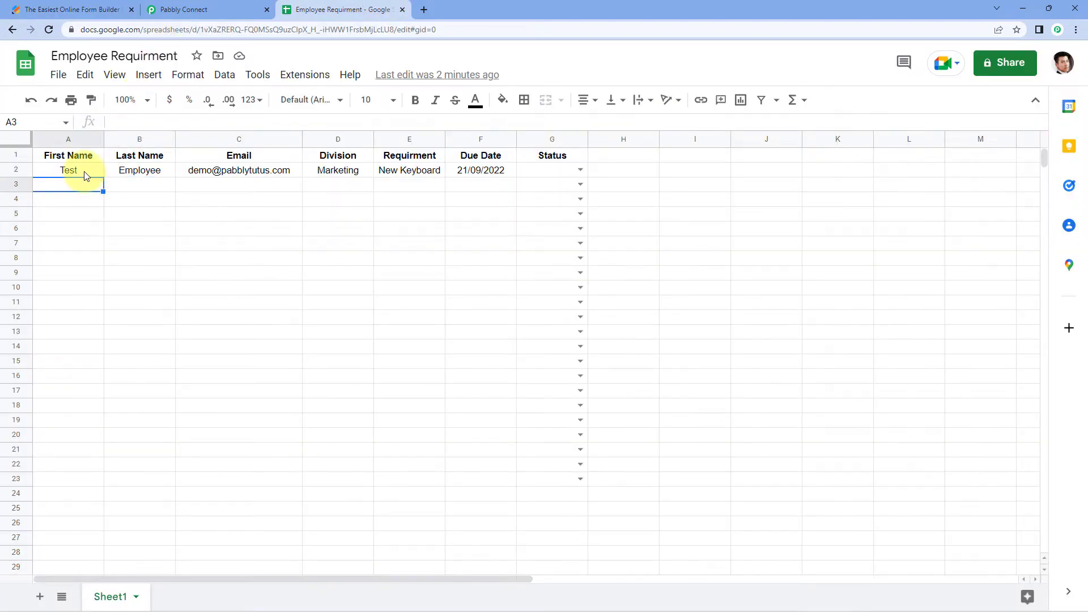
Select the Test row's data A2:F2 and the empty cells of row 3
left_click_drag(85, 172, 513, 172)
left_click(67, 190)
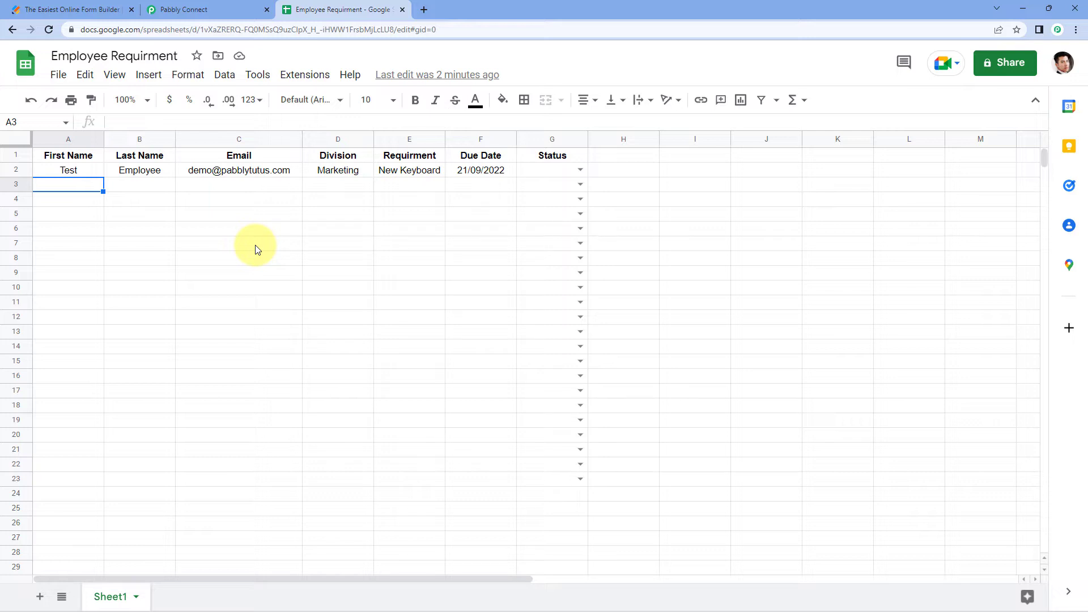
left_click_drag(65, 191, 471, 193)
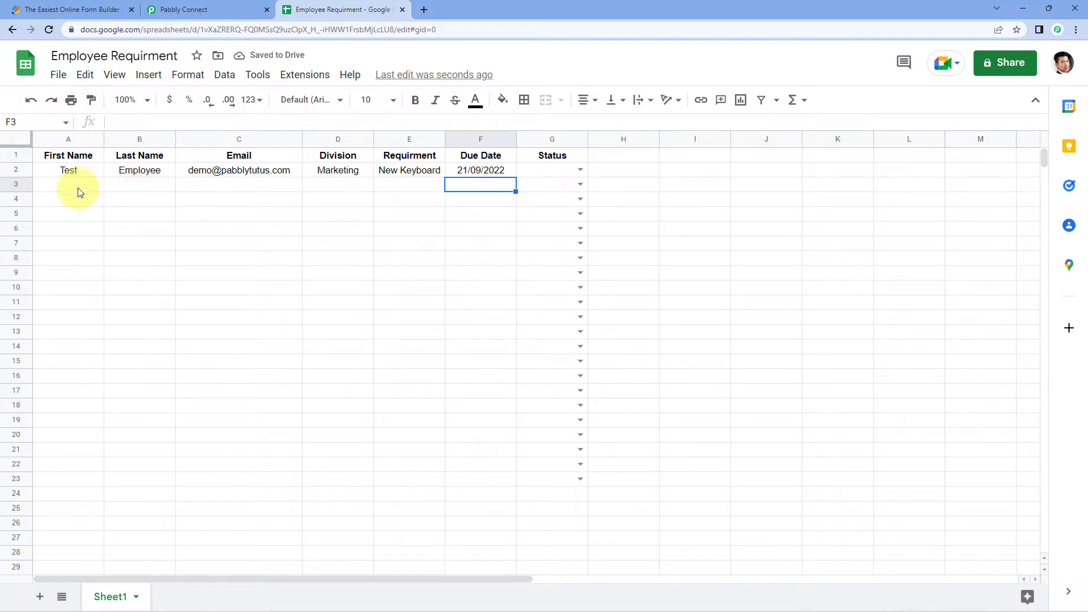
left_click_drag(80, 189, 471, 190)
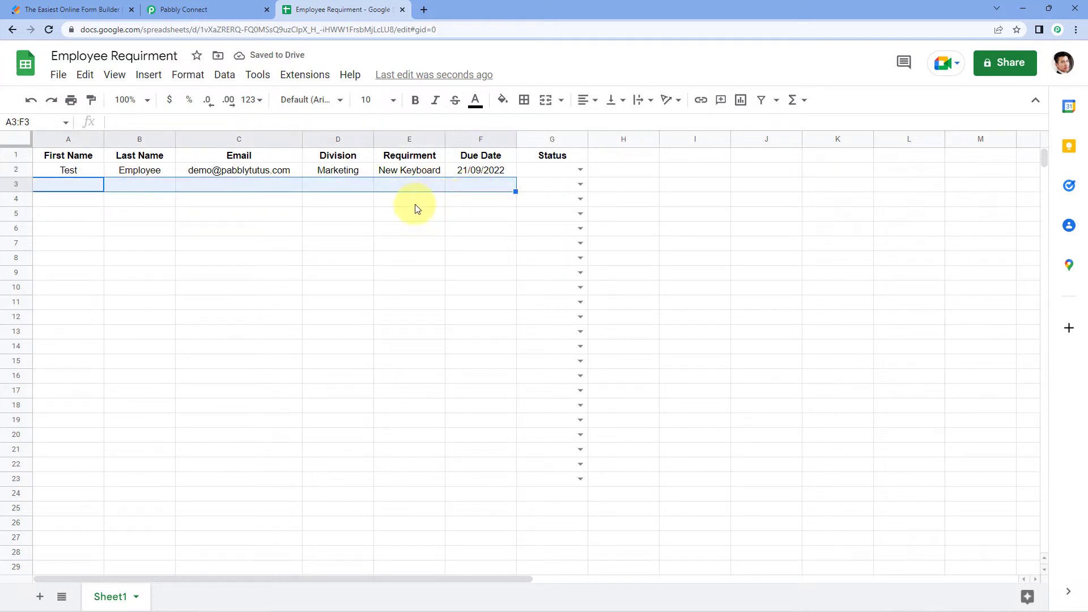
left_click(71, 187)
left_click_drag(70, 190, 491, 190)
left_click_drag(66, 162, 473, 177)
left_click(472, 182)
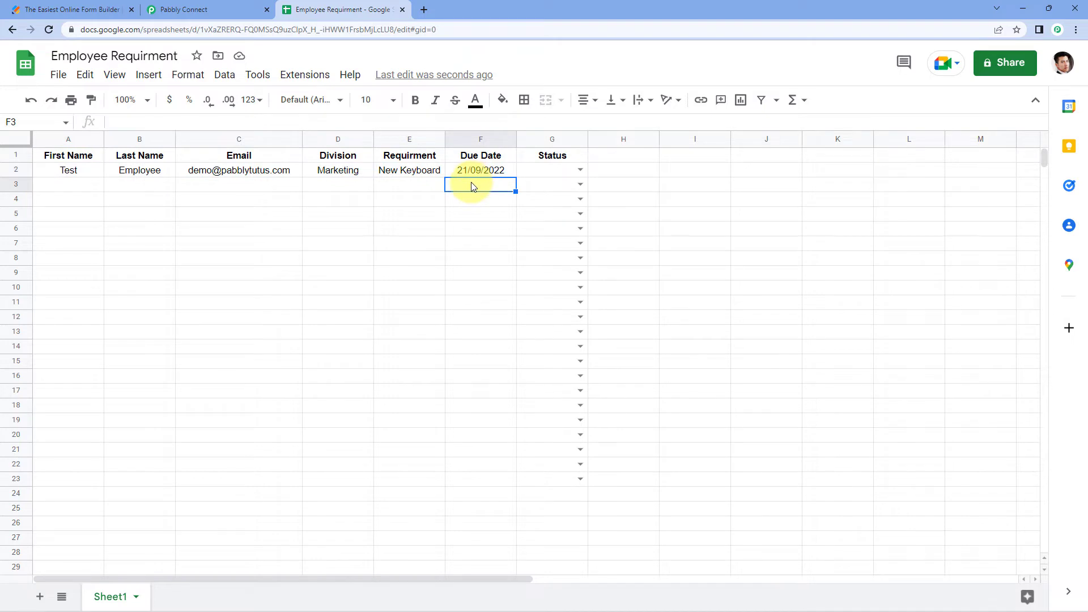
View G2's Status choices twice, leave it empty, and switch to the Pabbly Connect workflow
left_click(579, 171)
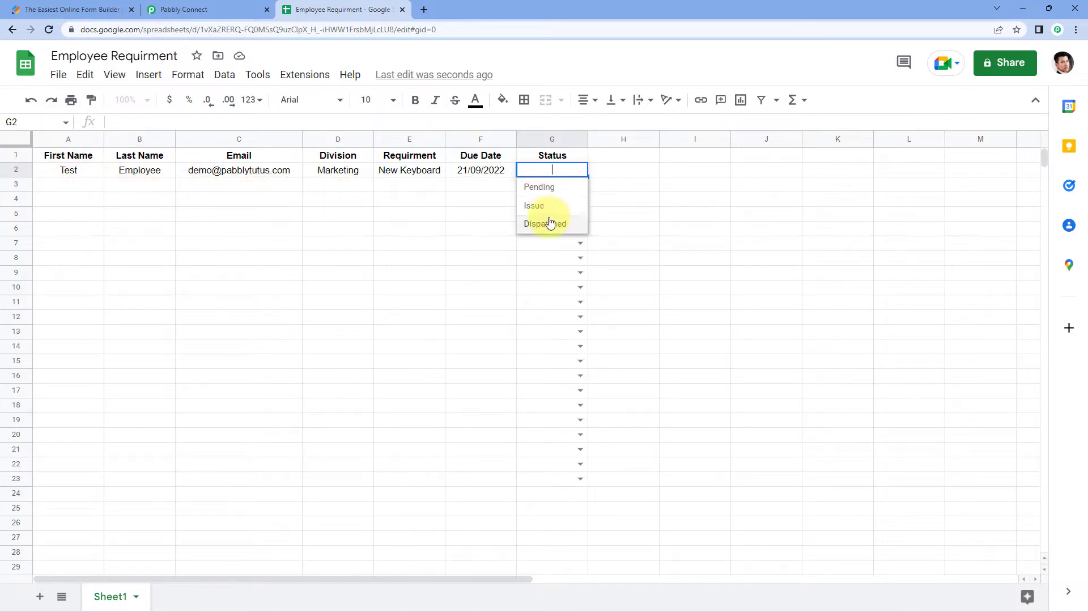
left_click(270, 186)
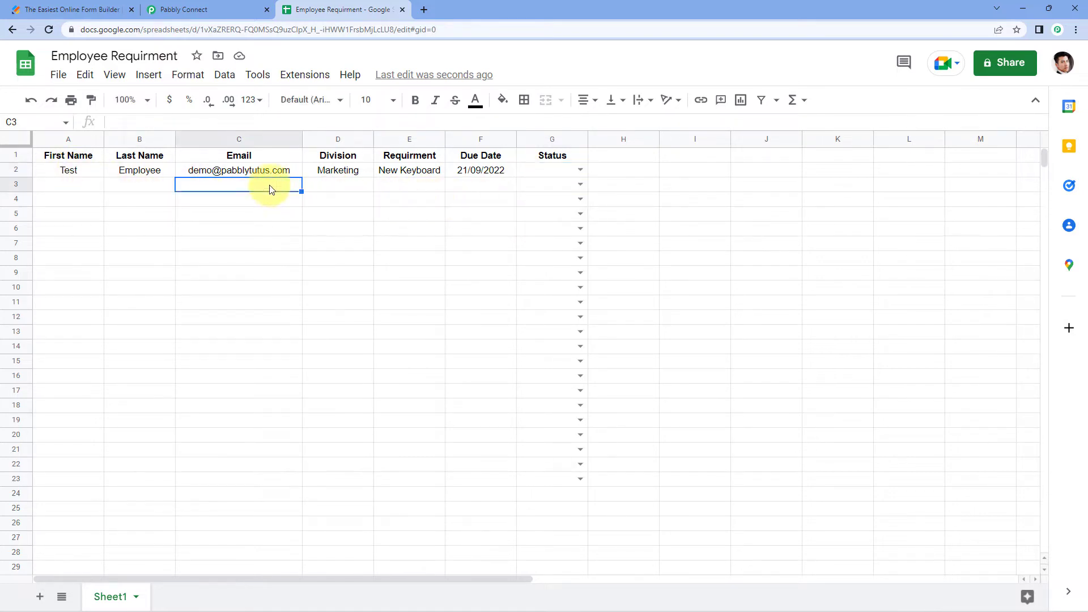
left_click(84, 189)
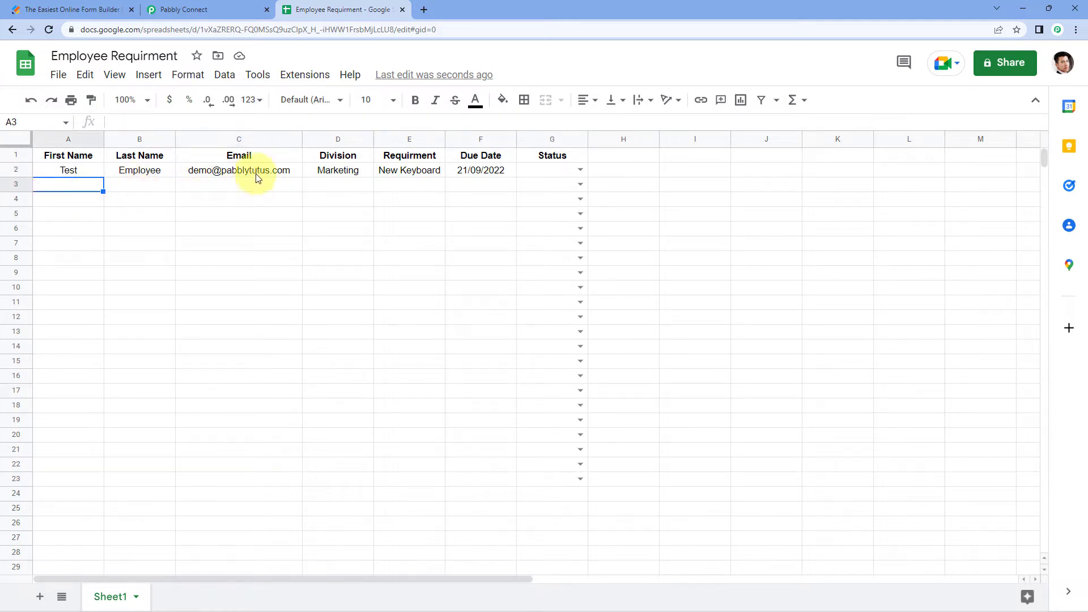
left_click(578, 169)
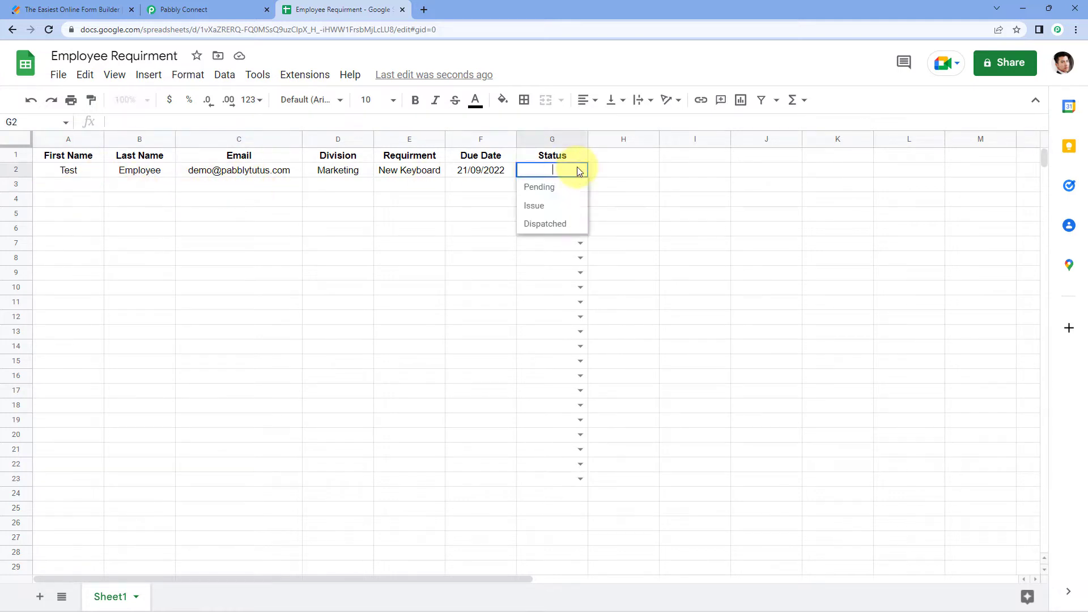
left_click(237, 170)
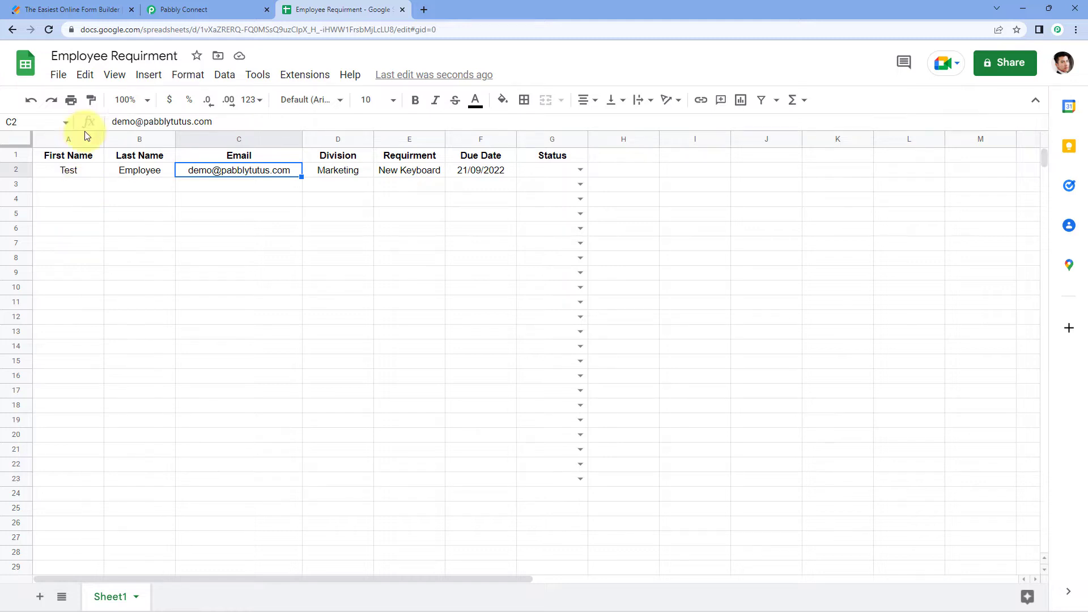
left_click(220, 9)
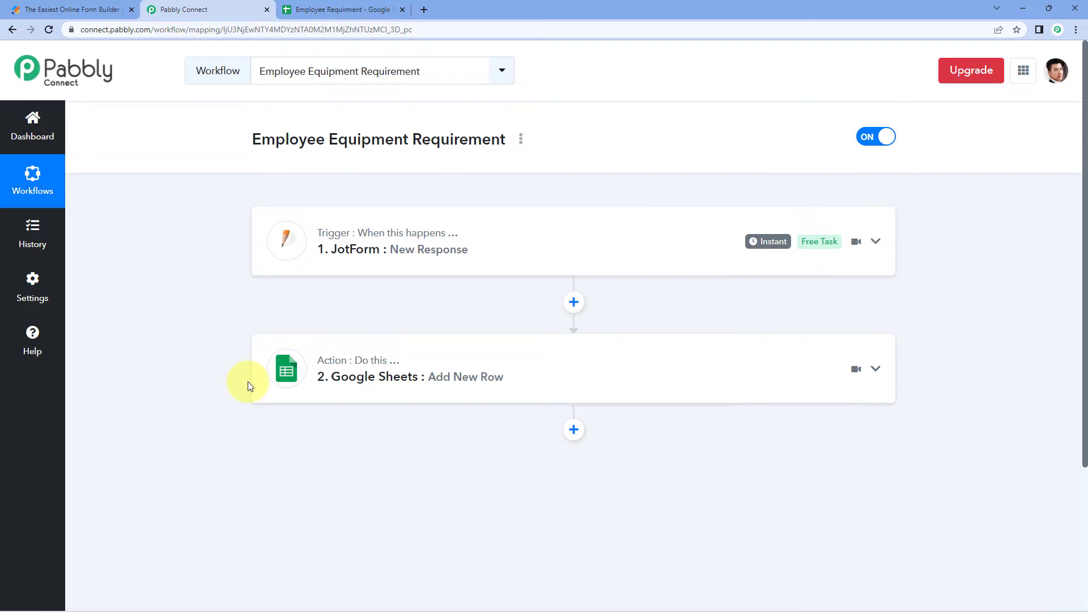
Return to the Employee Requirment spreadsheet and select empty cell C3
left_click(338, 10)
left_click(260, 185)
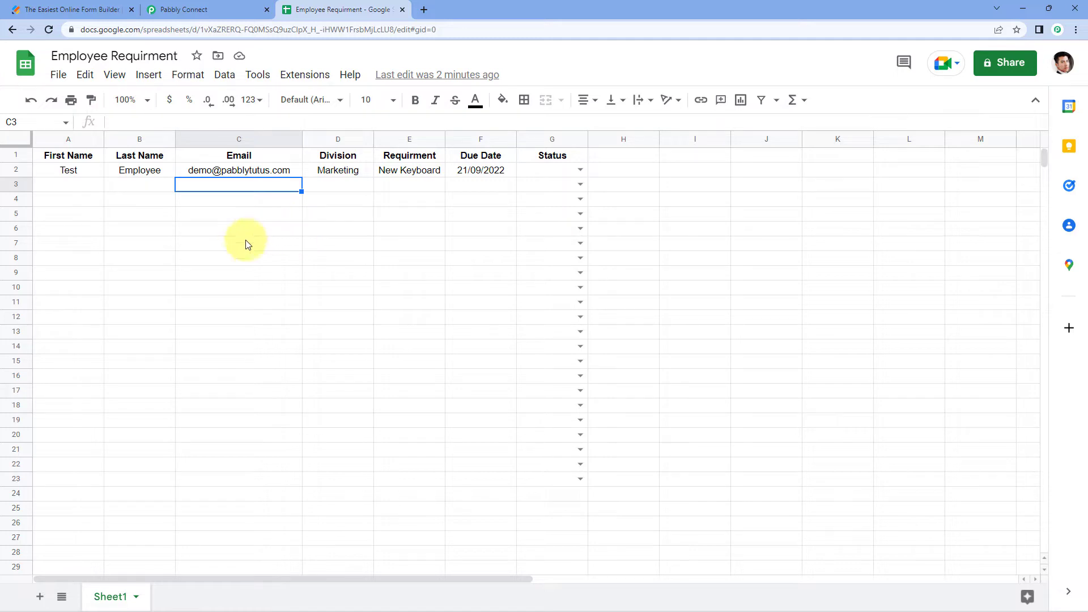
Load pabbly.com/connect in a new tab, sign in, and open Pabbly Connect from the apps list
left_click(424, 10)
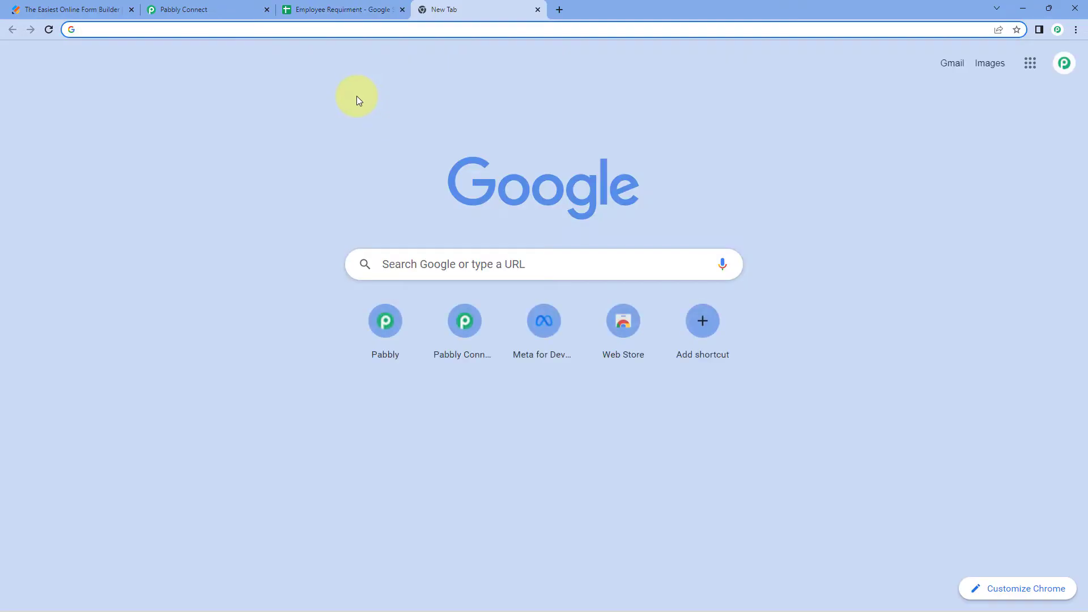
type("pa")
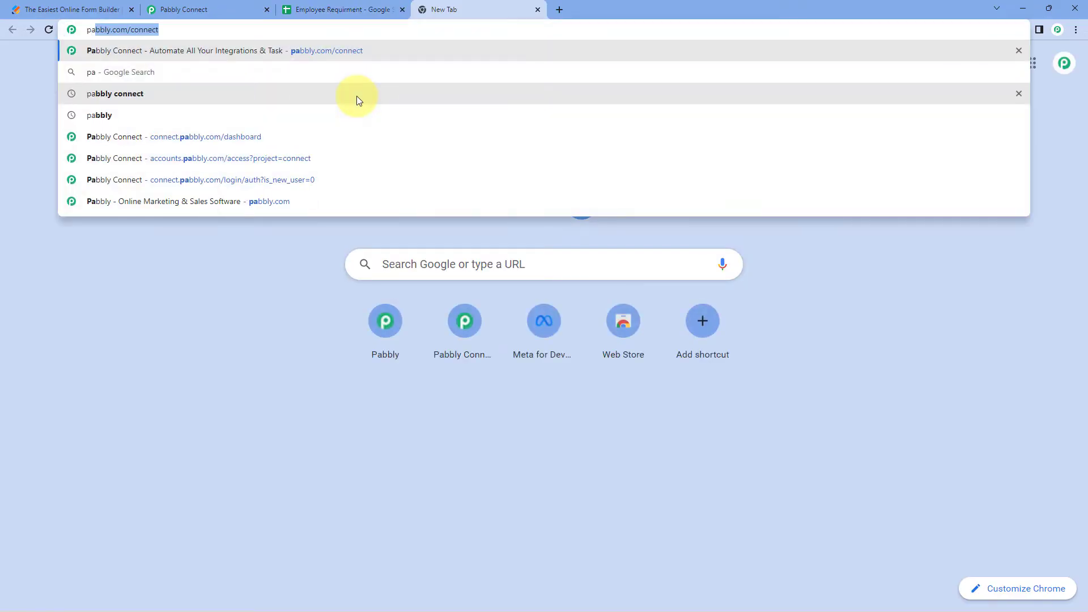
type("bbly.com/conn")
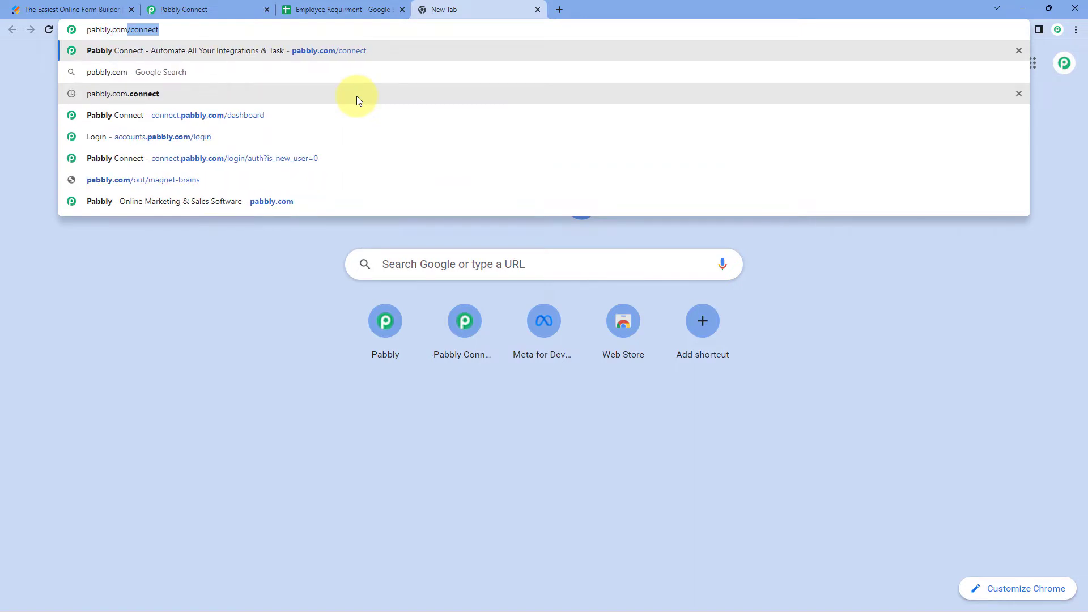
type("ect")
key("Return")
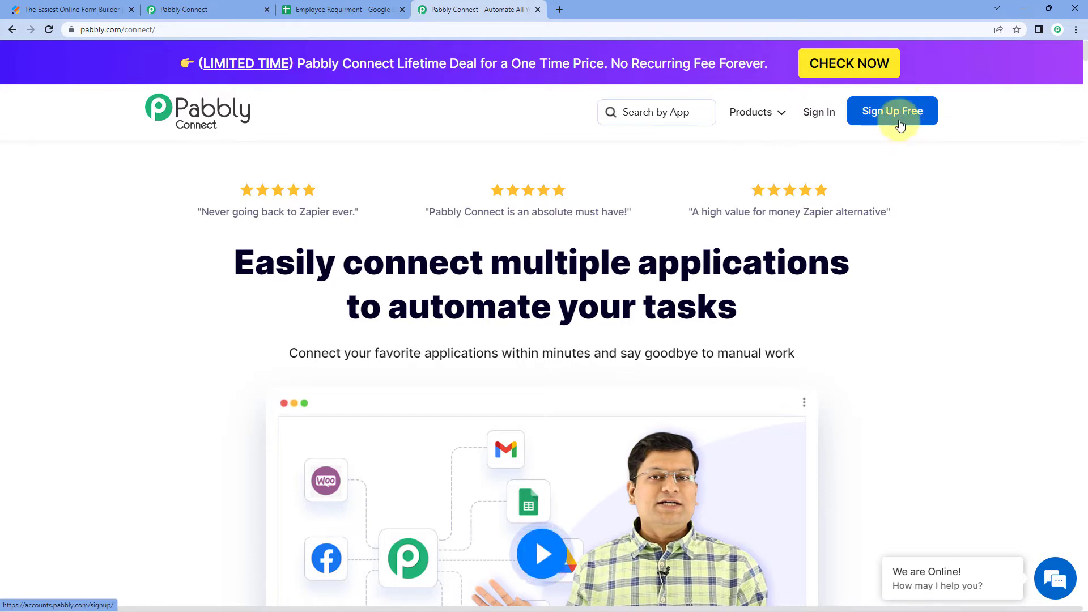
left_click(818, 117)
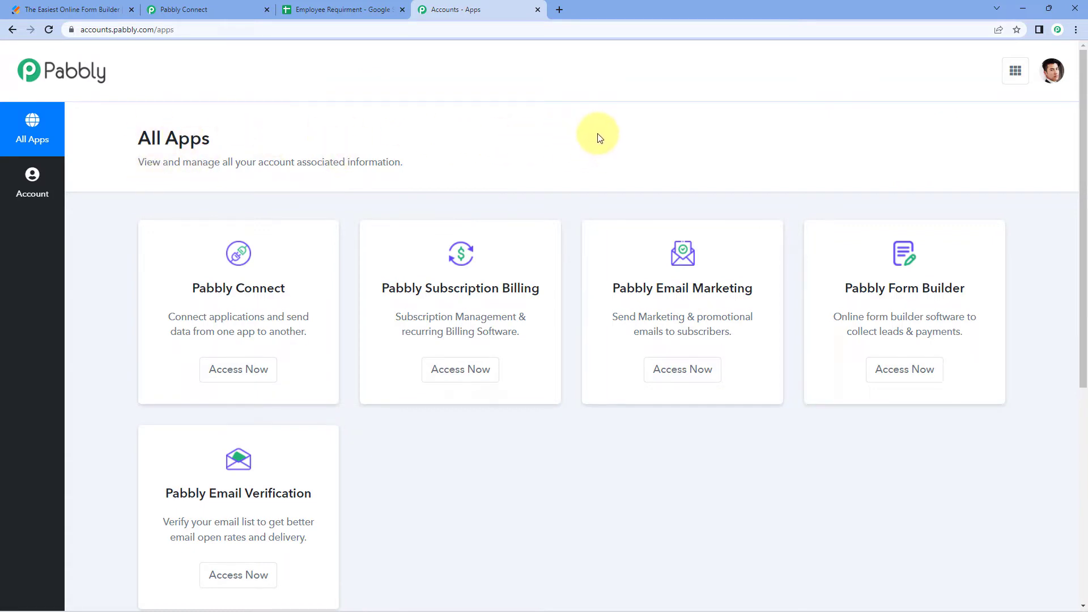
left_click(244, 370)
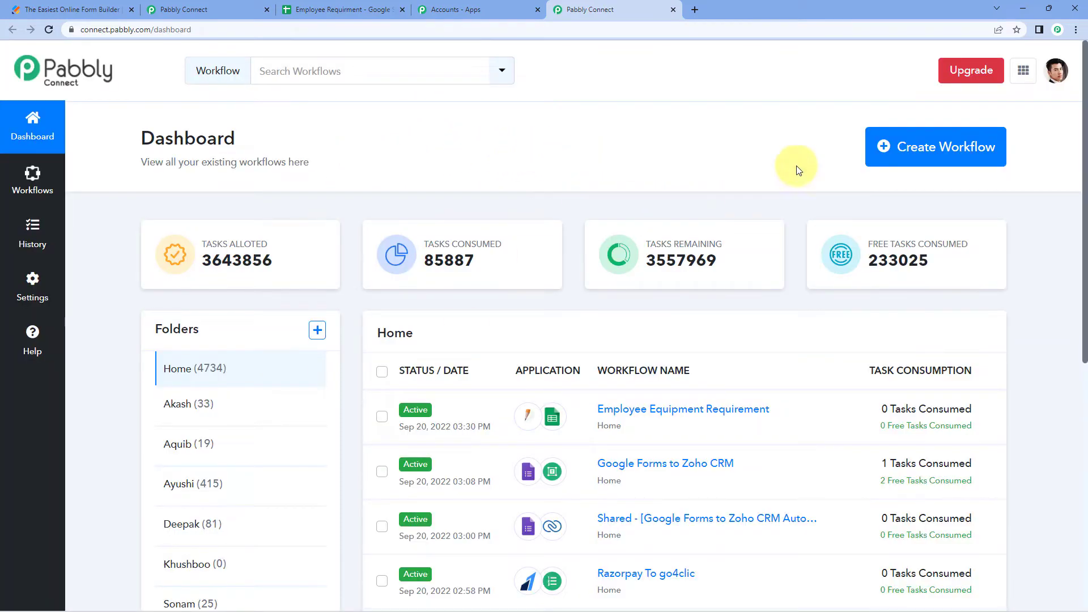
Create a new workflow named 'Google Sheets to Gmail' after checking the sheet's Status choices
left_click(886, 146)
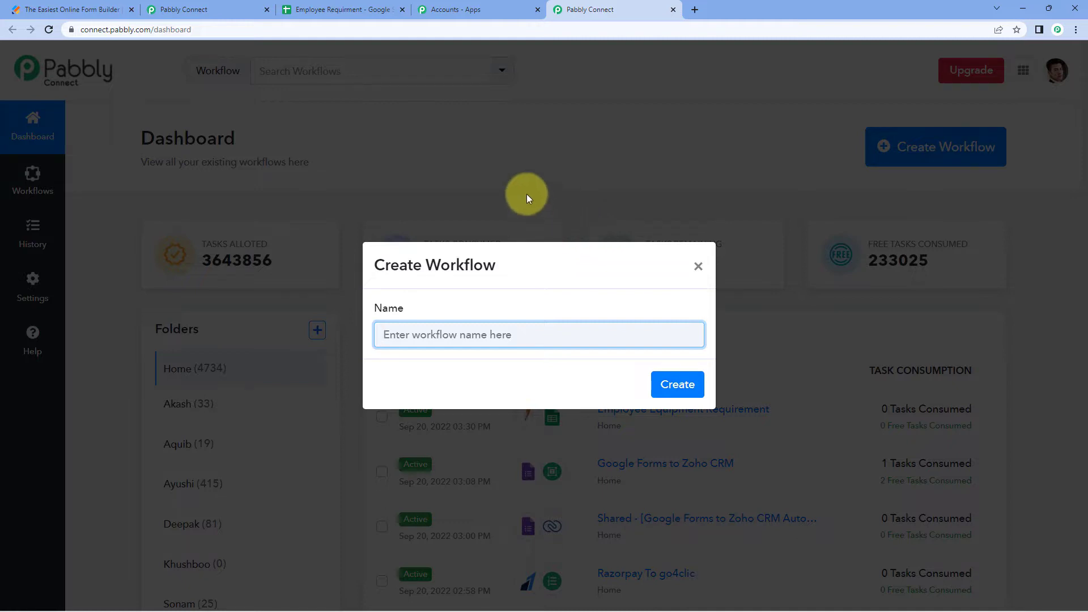
left_click(364, 11)
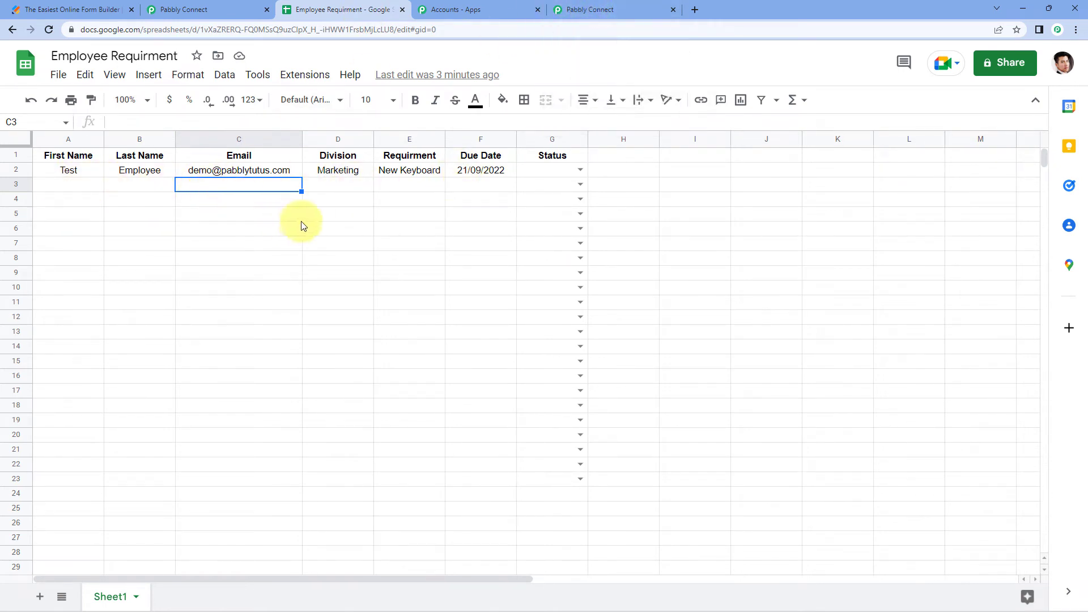
left_click(581, 170)
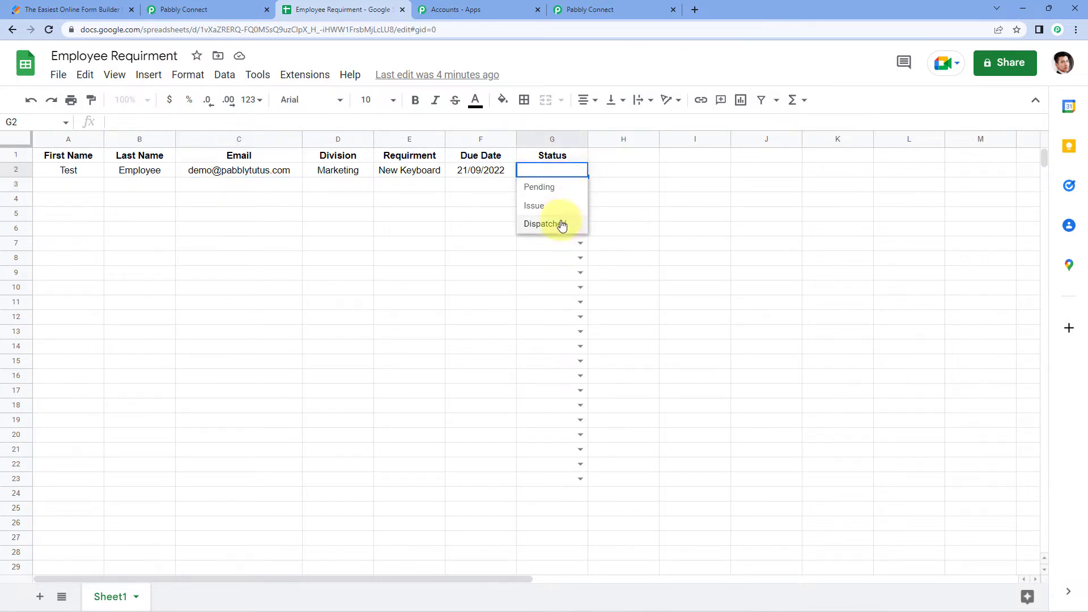
left_click(300, 186)
left_click(618, 10)
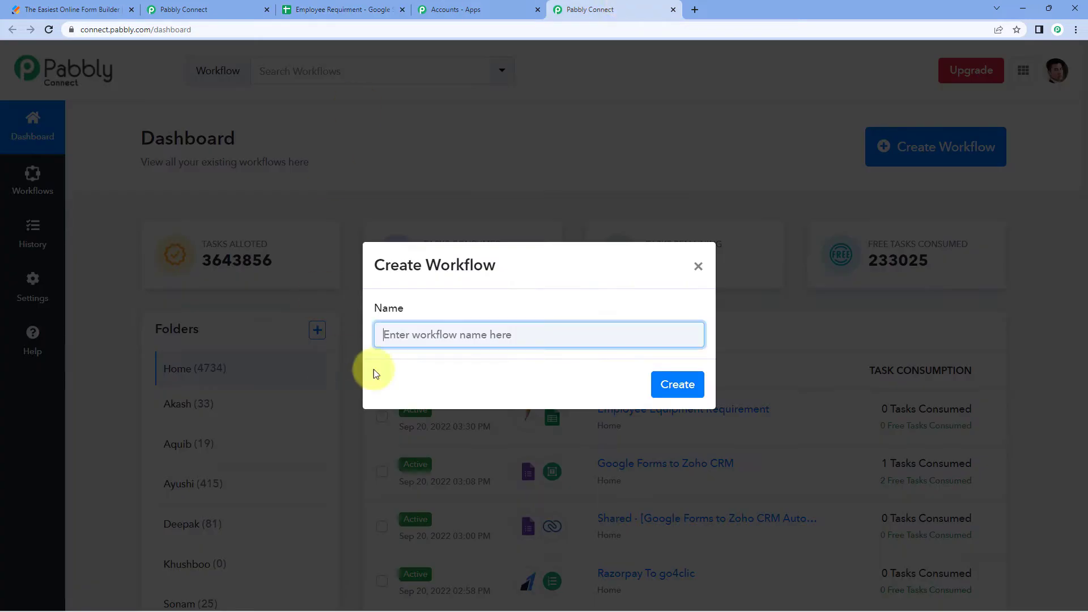
type("Google Sheets to Gmail")
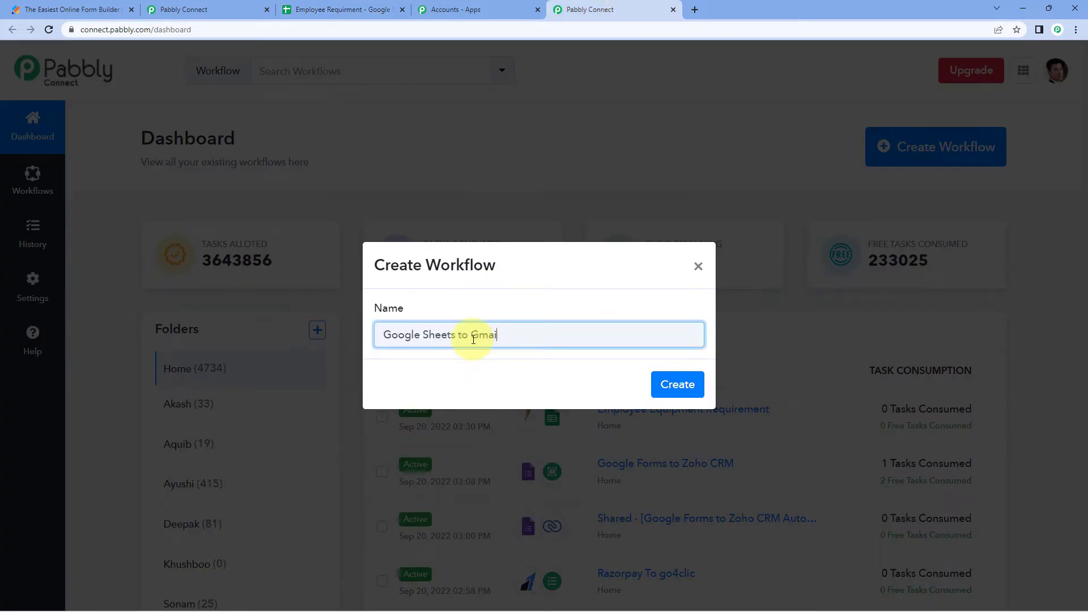
left_click(676, 384)
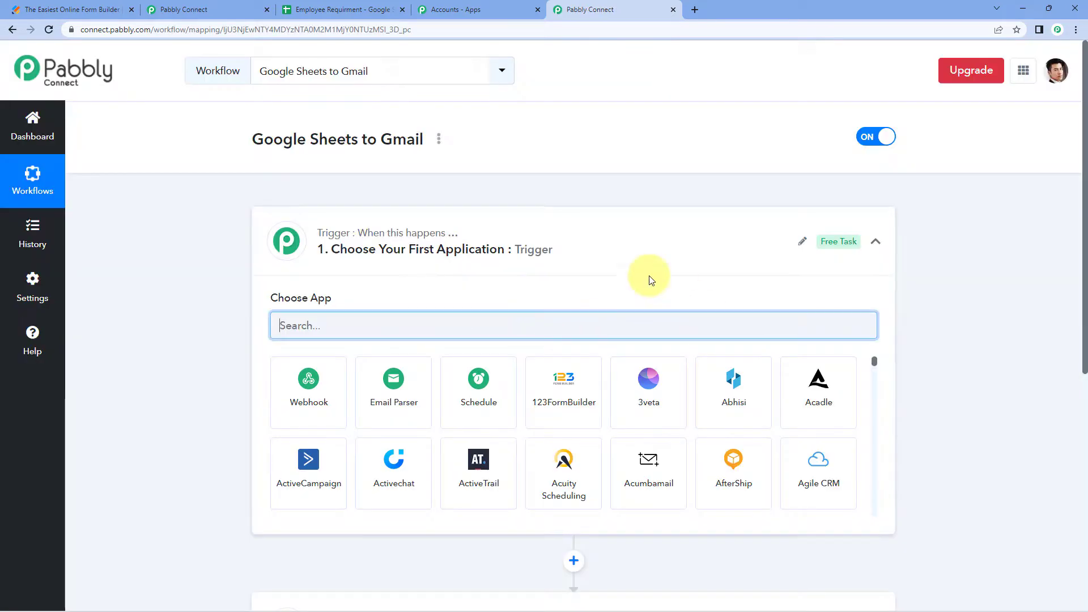
Collapse and re-expand the trigger card, then pass through JotForm to the Employee Requirment spreadsheet
left_click(563, 246)
scroll(165, 226, "down", 1)
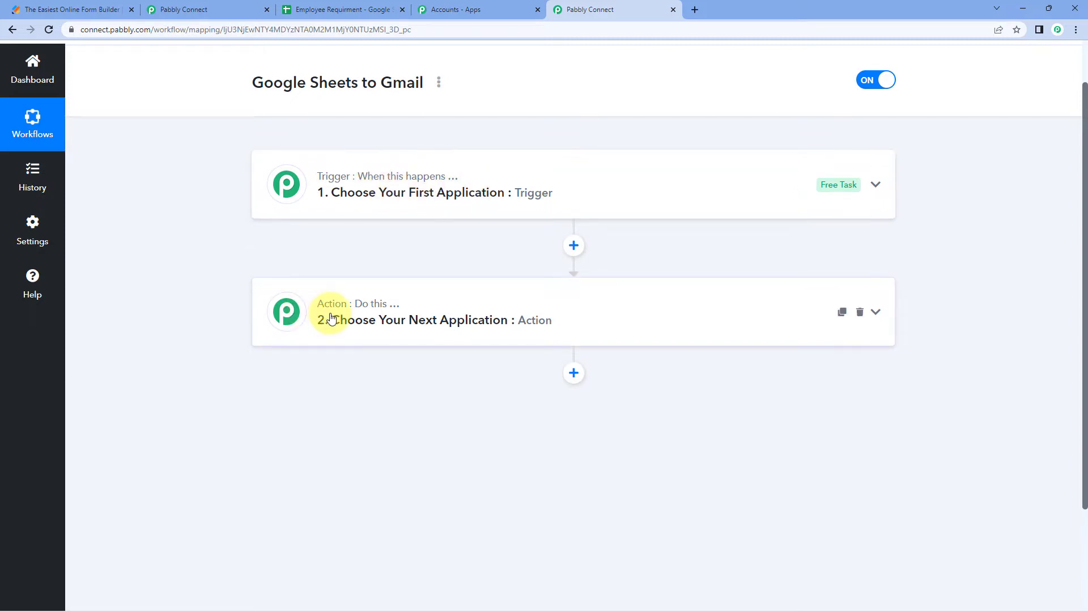
left_click(444, 162)
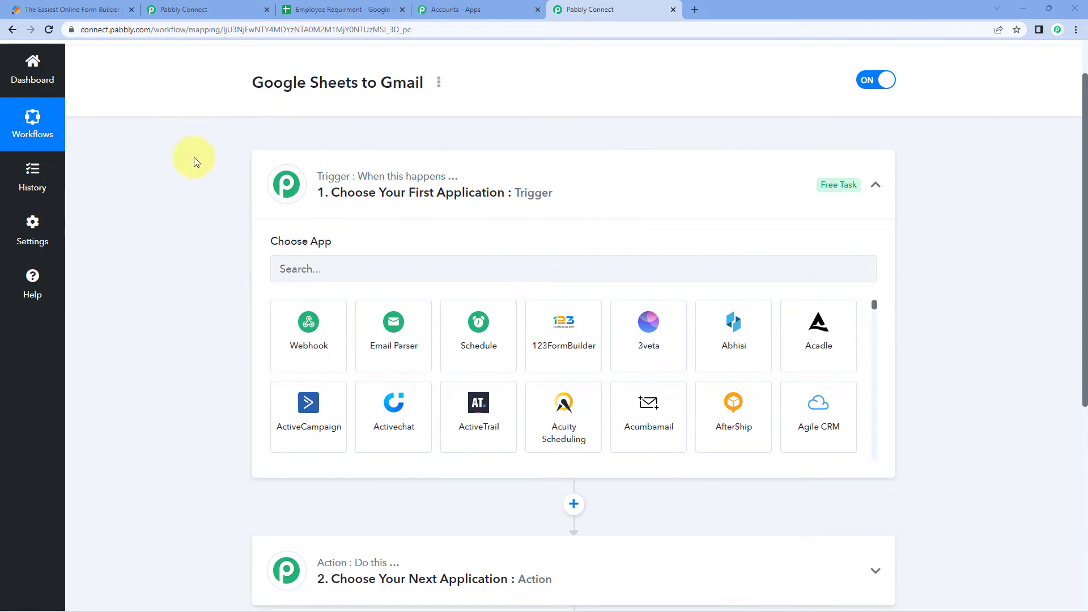
left_click(82, 9)
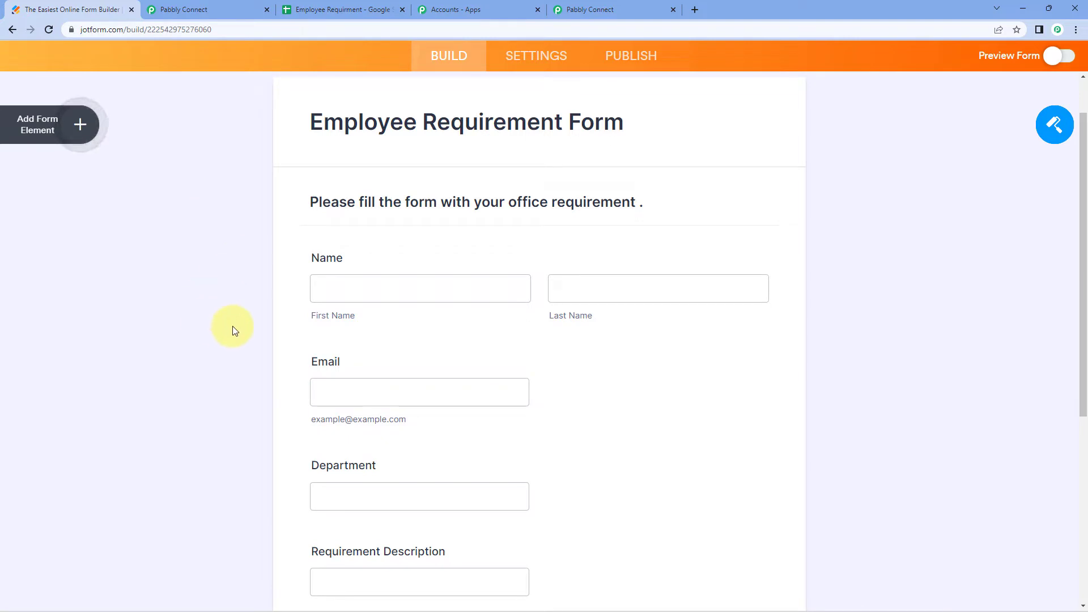
left_click(361, 9)
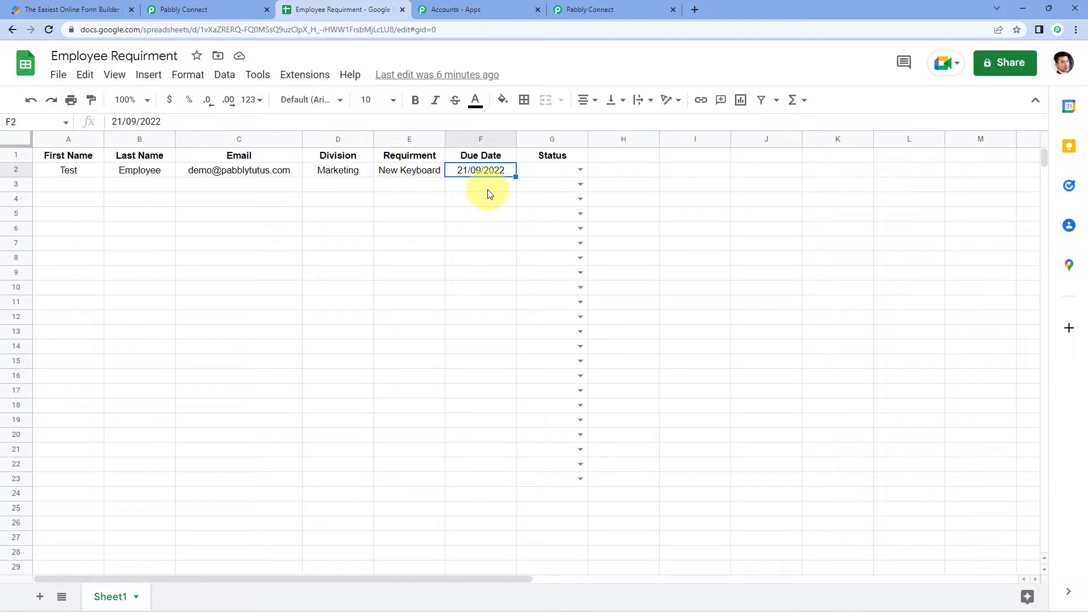
Review G2's Pending/Issue/Dispatched Status options without choosing, then return to the Google Sheets to Gmail workflow
left_click(581, 169)
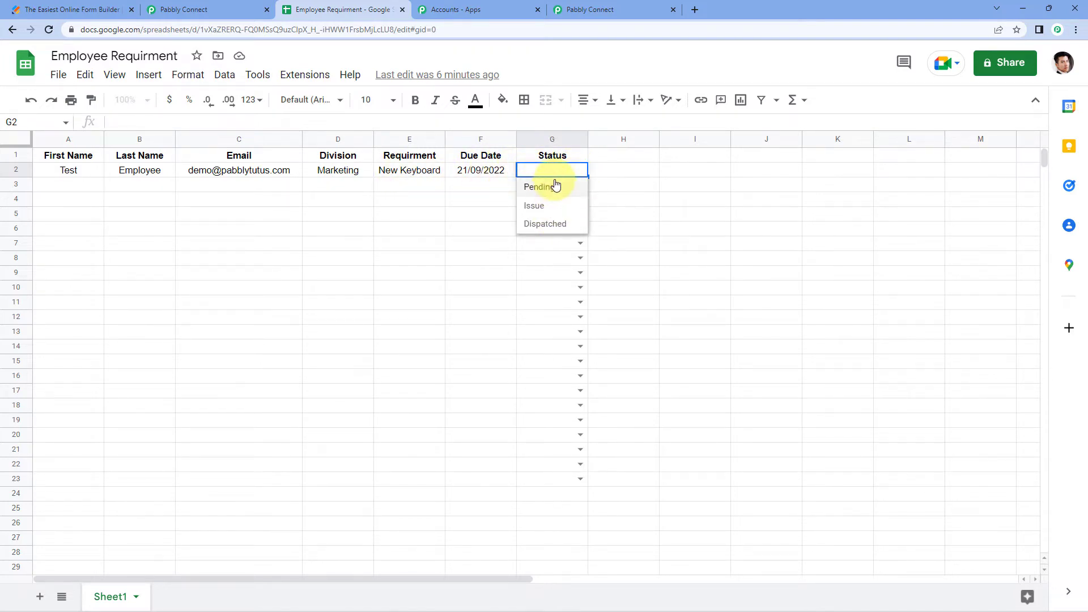
left_click(479, 189)
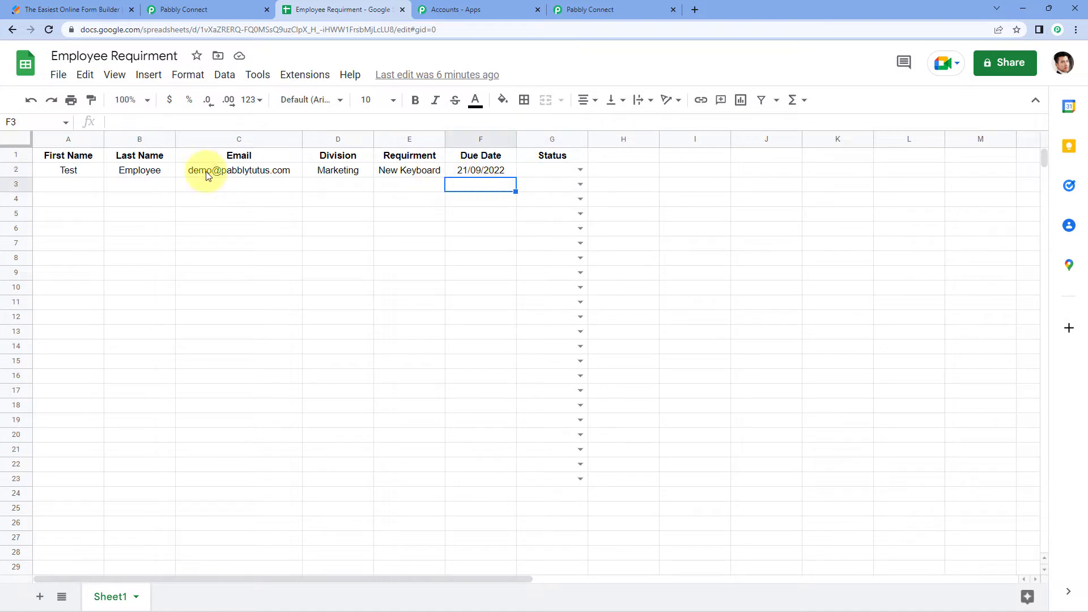
left_click(551, 175)
left_click(579, 169)
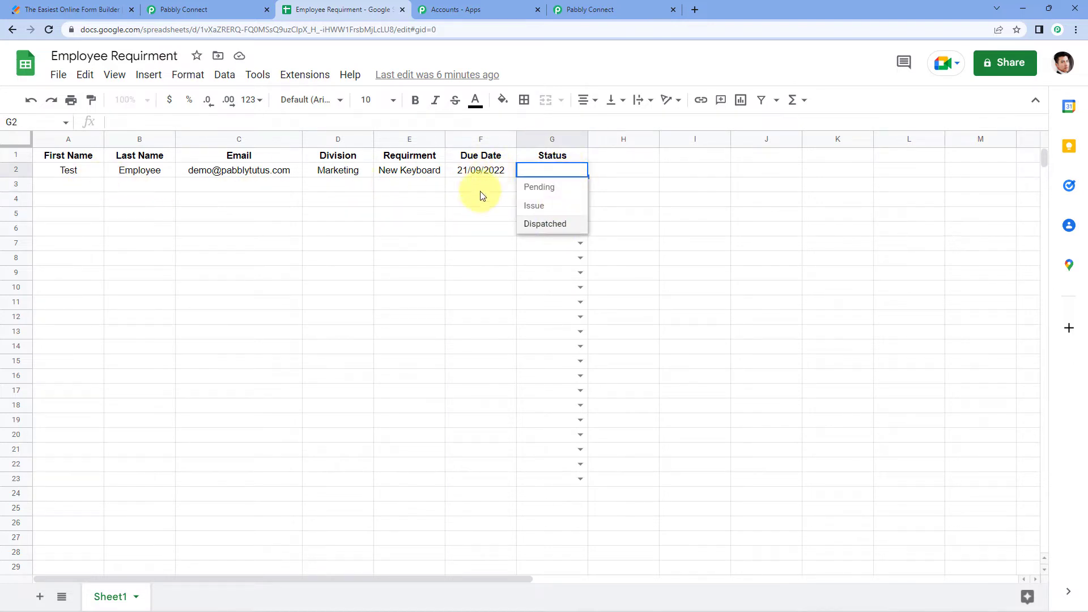
left_click(224, 174)
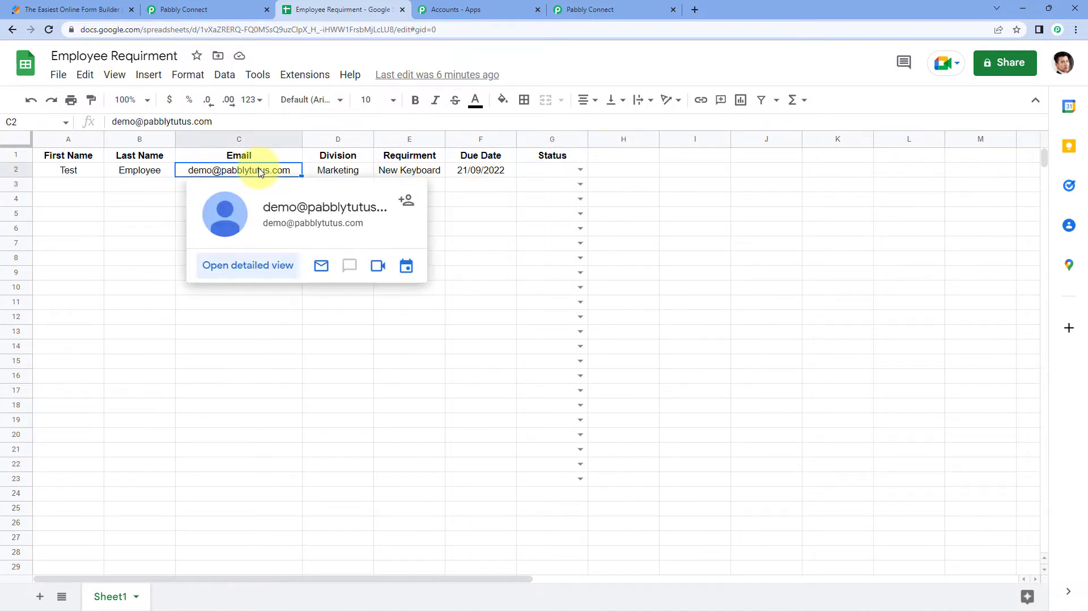
left_click(207, 186)
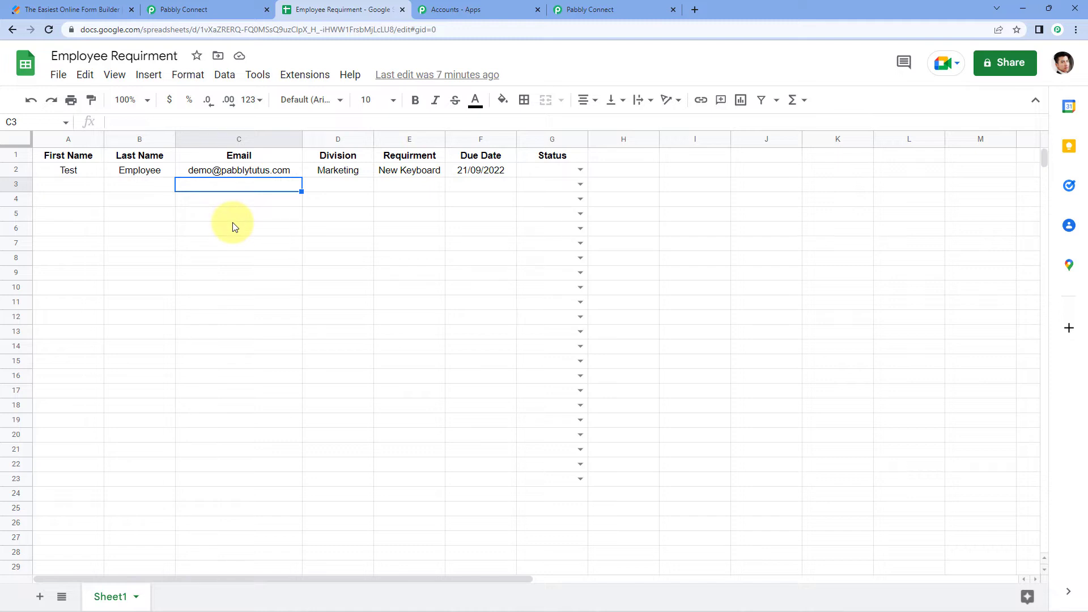
left_click(570, 171)
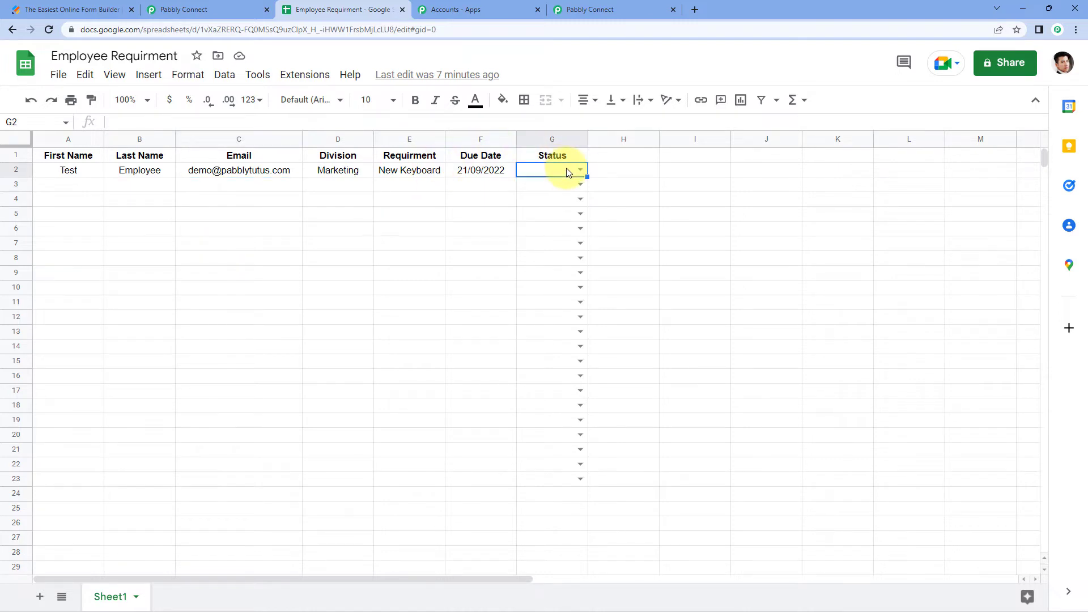
left_click(579, 173)
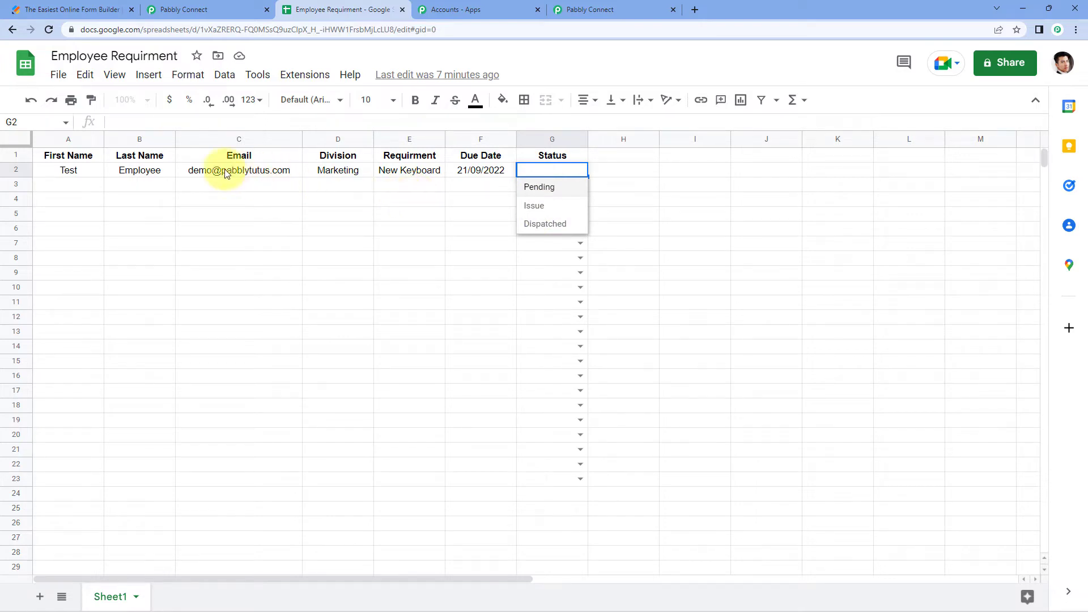
left_click(227, 189)
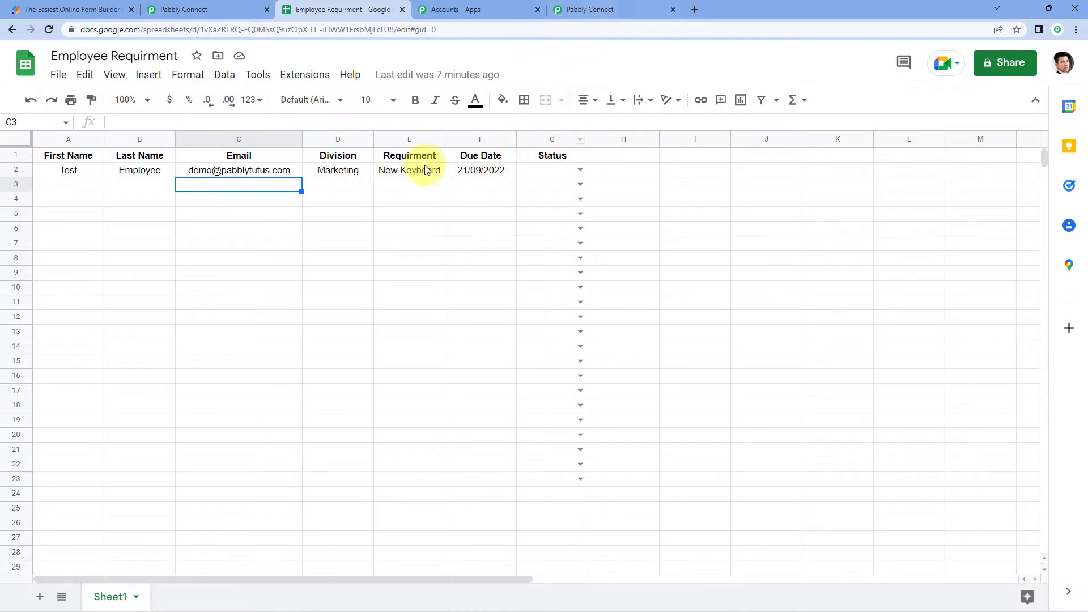
left_click(652, 7)
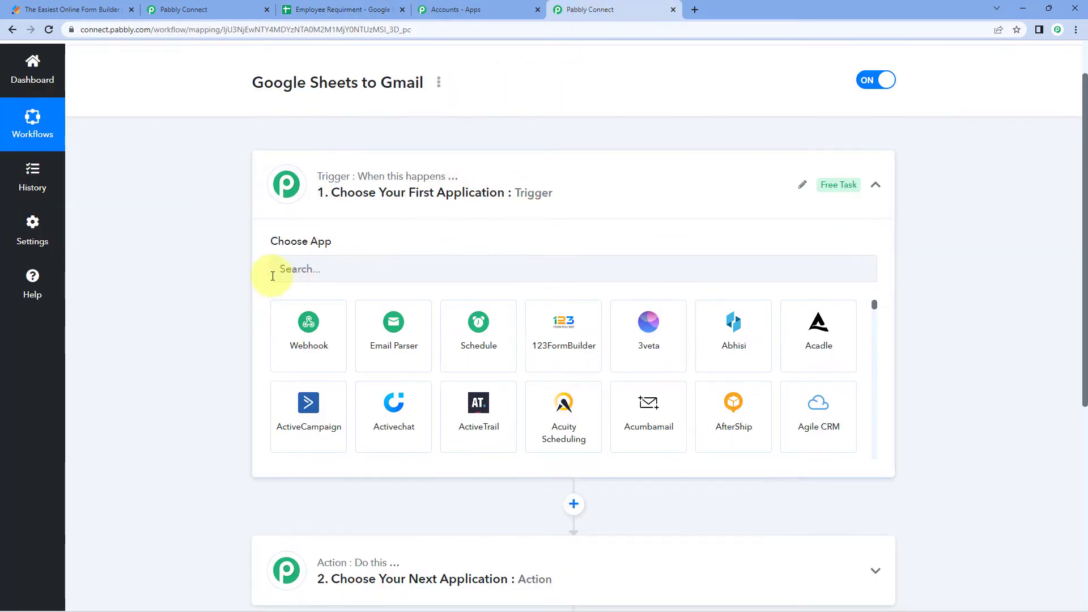
Set the trigger to Google Sheets with the New or Updated Spreadsheet Row event
scroll(220, 264, "down", 1)
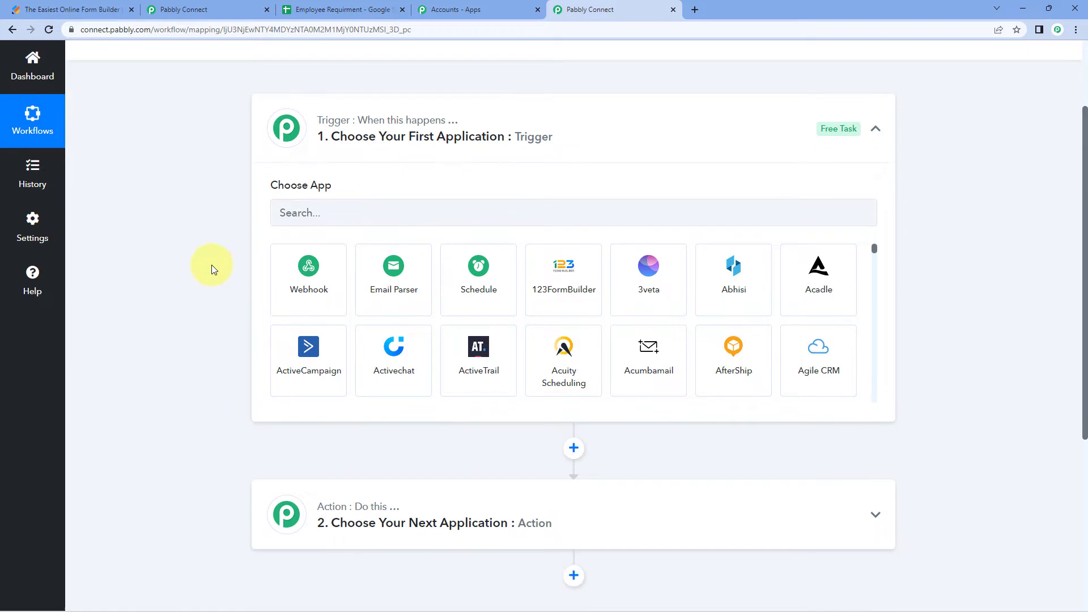
left_click(354, 212)
type("Google ")
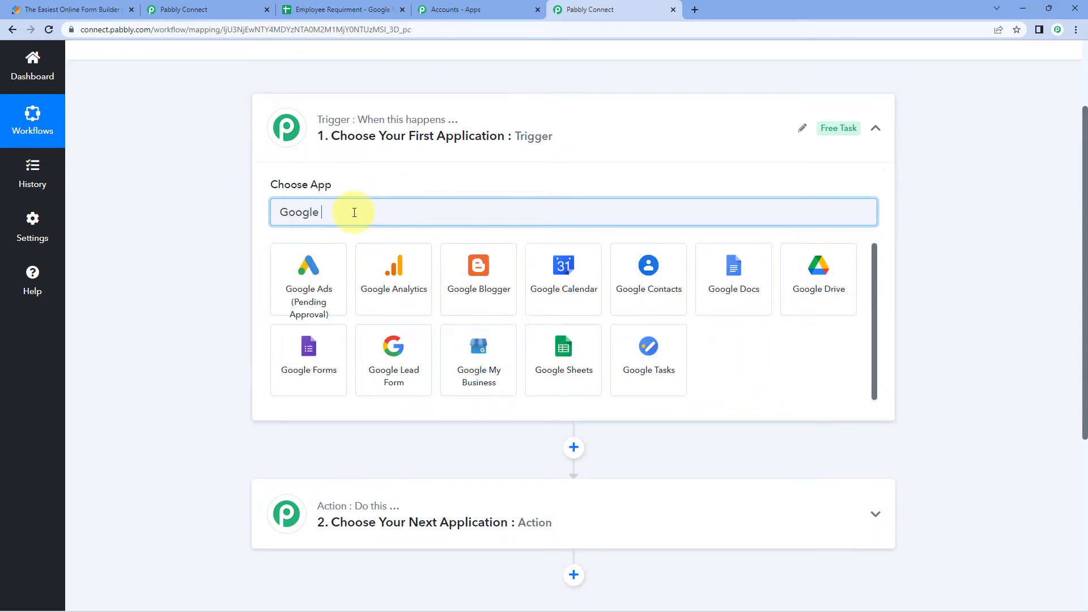
type("Sheets")
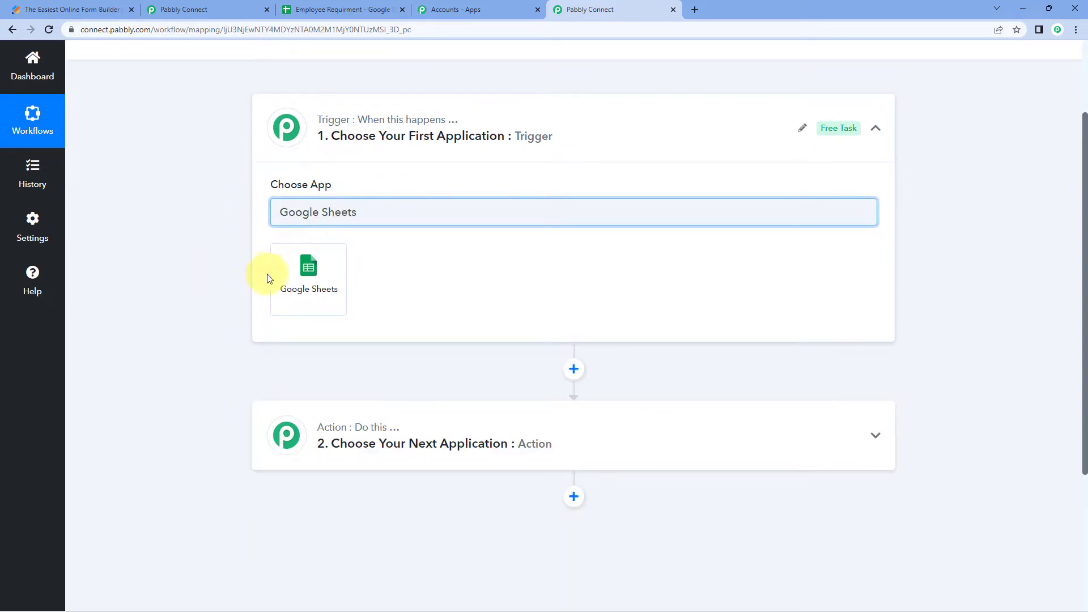
left_click(294, 276)
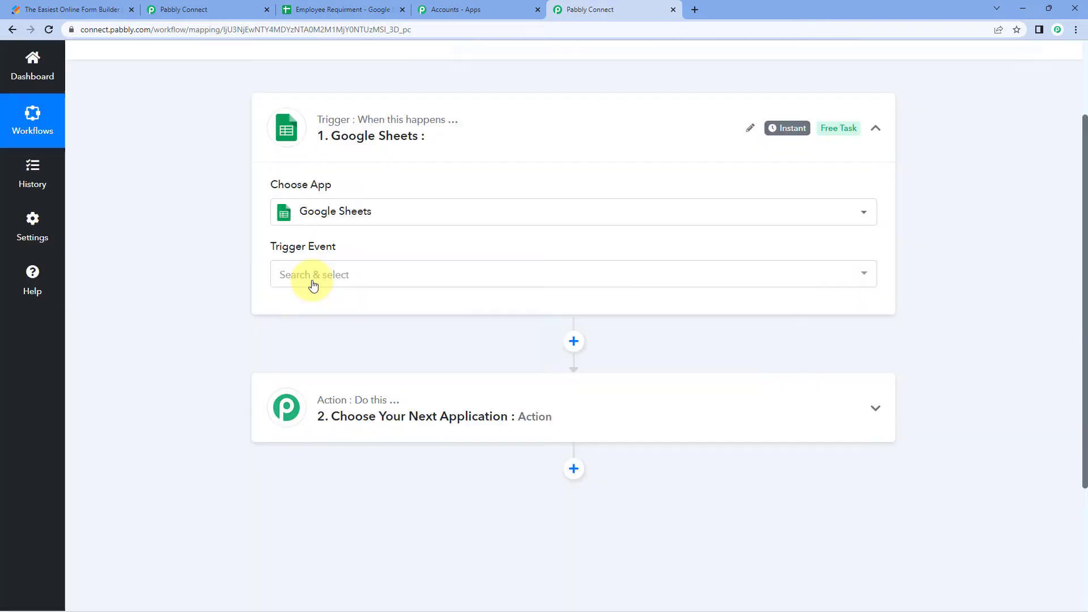
left_click(381, 275)
scroll(206, 266, "down", 1)
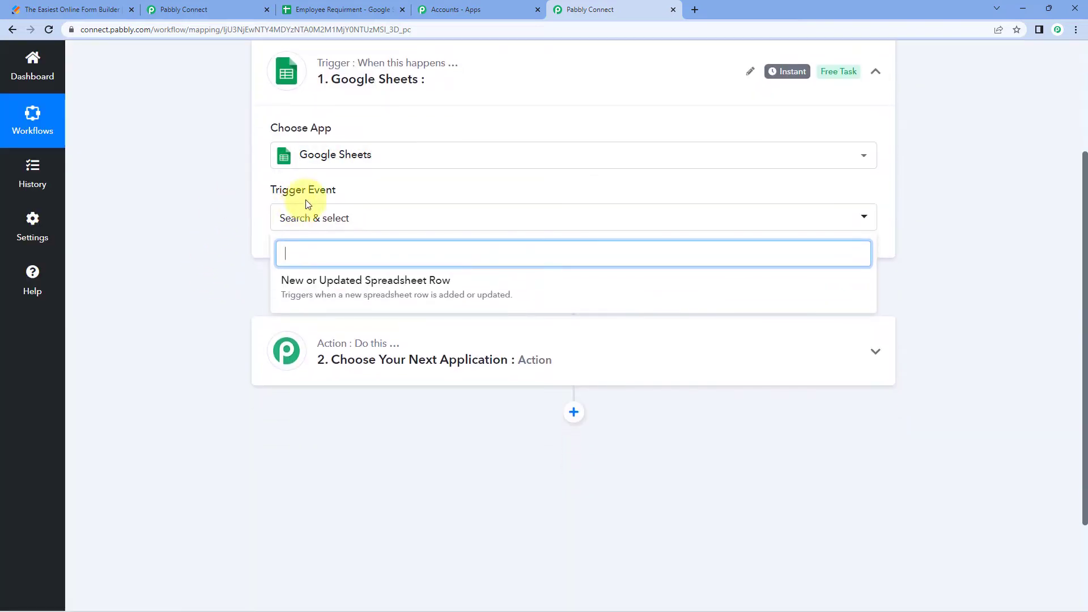
left_click(357, 294)
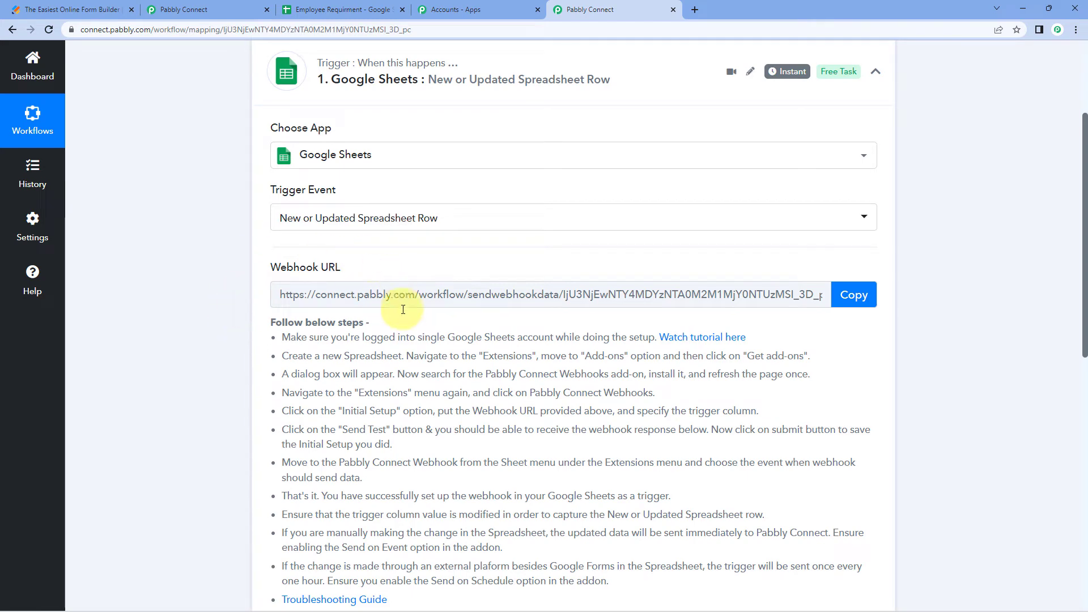
Copy the Google Sheets trigger's webhook URL and return to the Employee Requirment spreadsheet
left_click(342, 9)
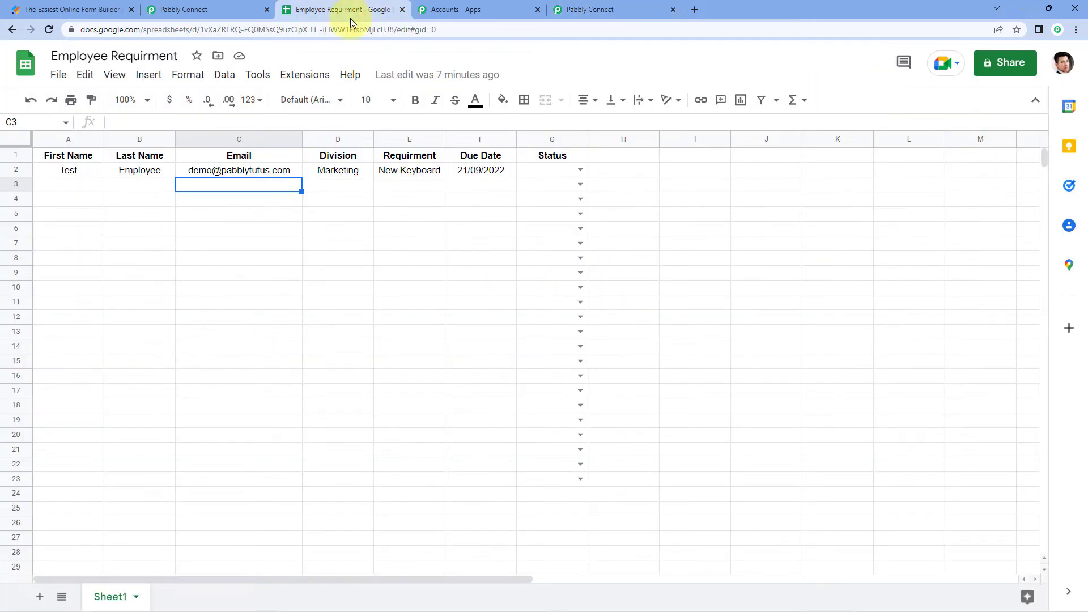
left_click(628, 7)
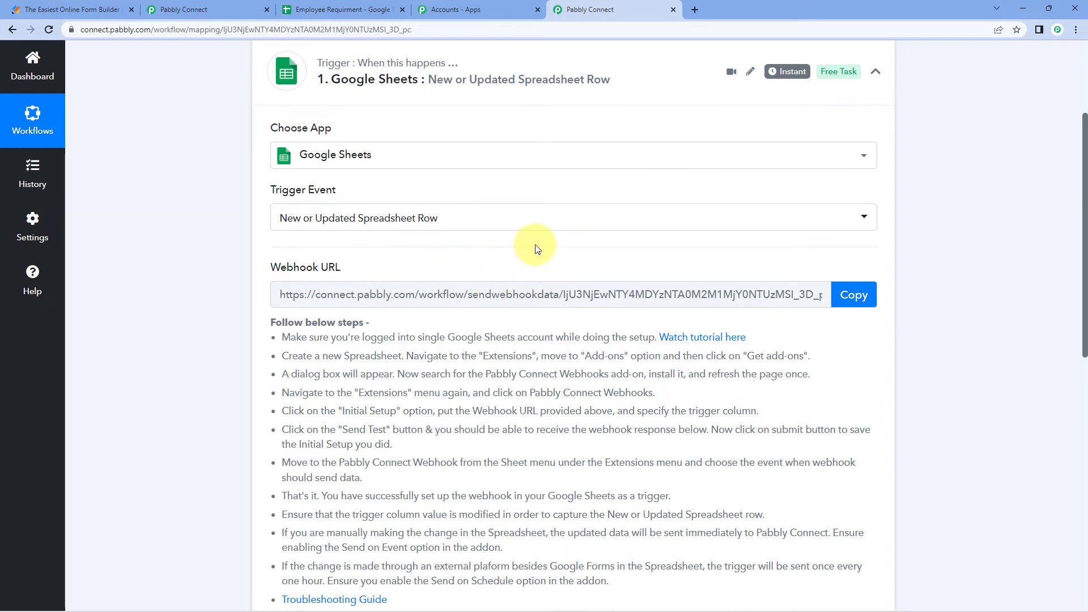
scroll(622, 266, "down", 2)
left_click_drag(283, 220, 567, 492)
left_click(566, 492)
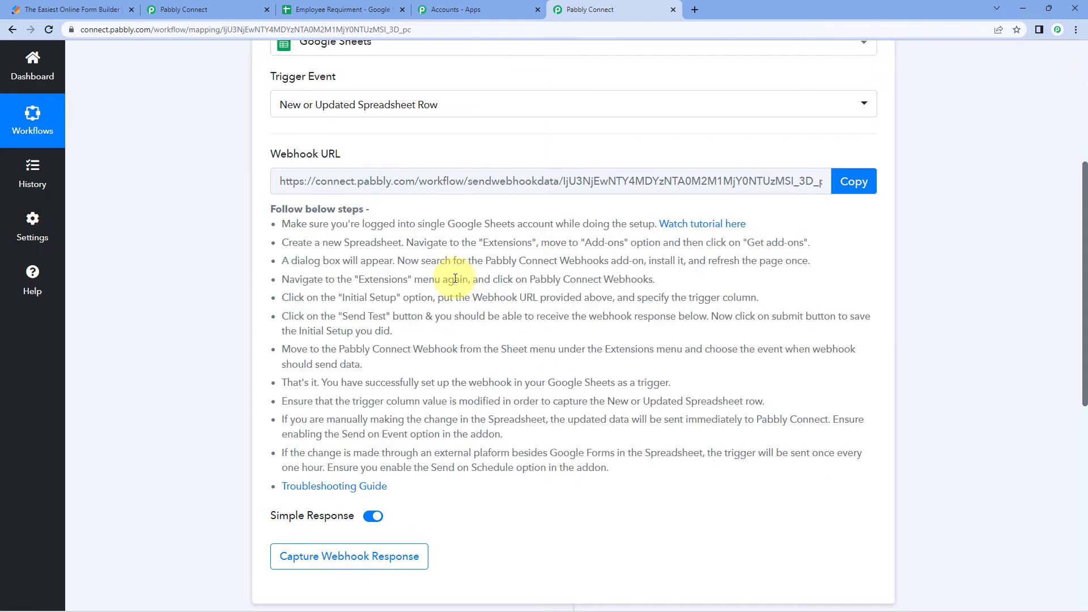
scroll(469, 294, "up", 2)
left_click(854, 295)
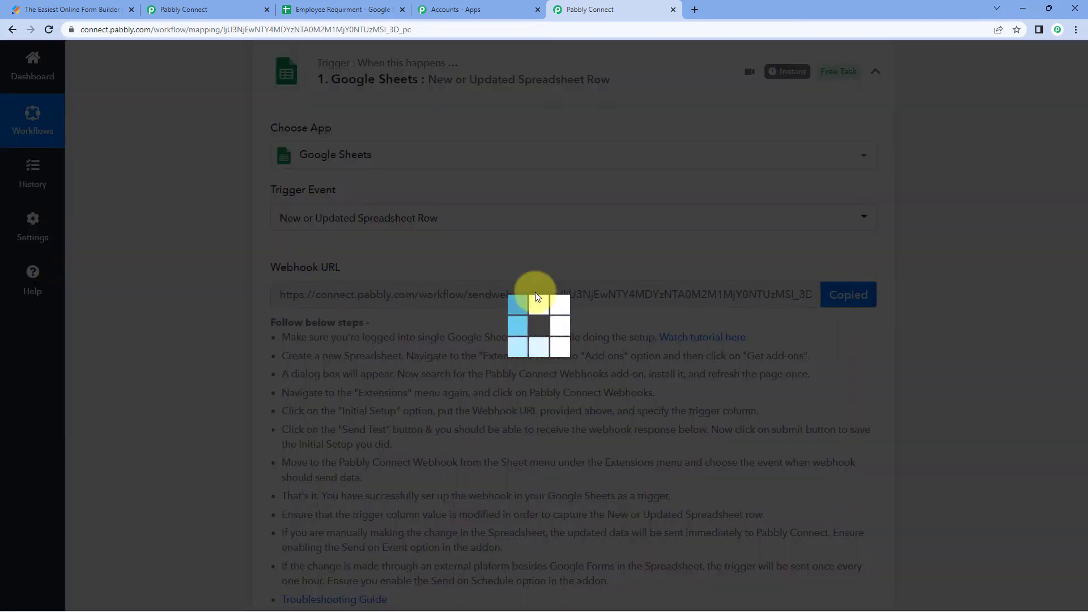
scroll(242, 272, "down", 2)
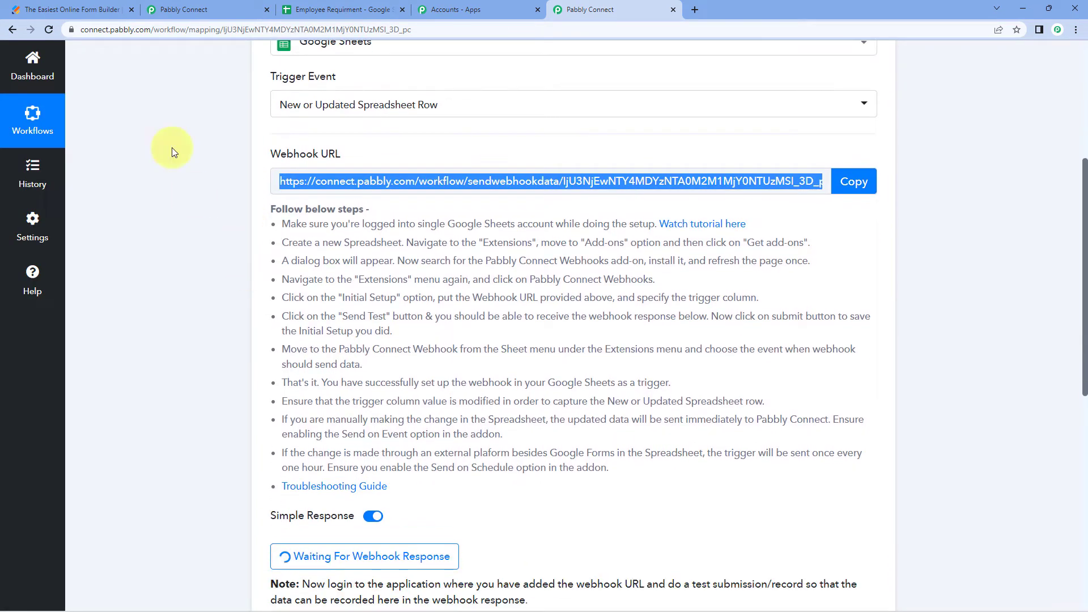
left_click(321, 5)
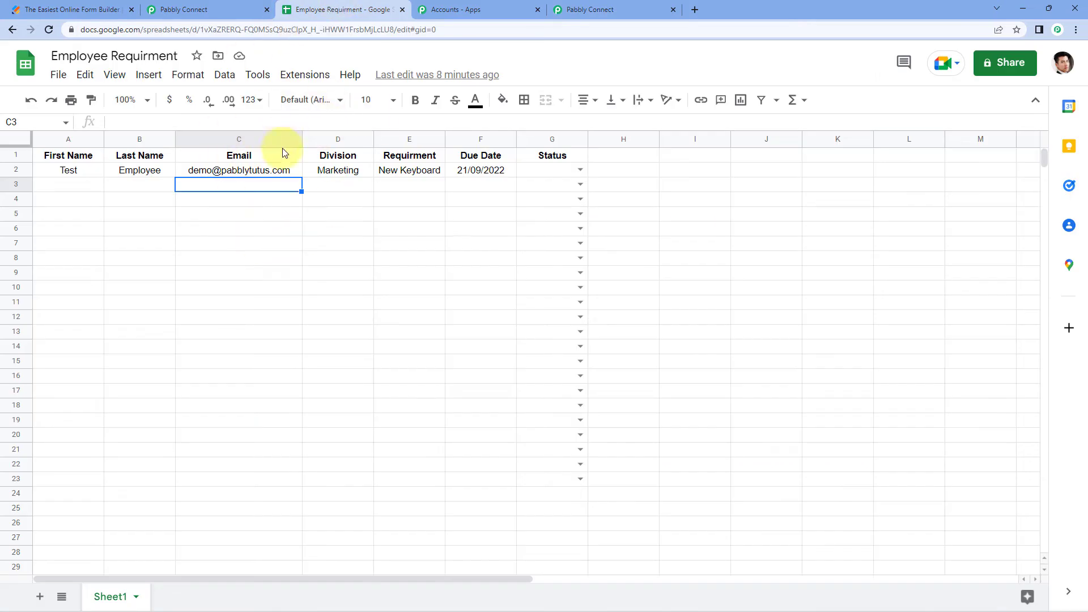
left_click(312, 74)
mouse_move(316, 100)
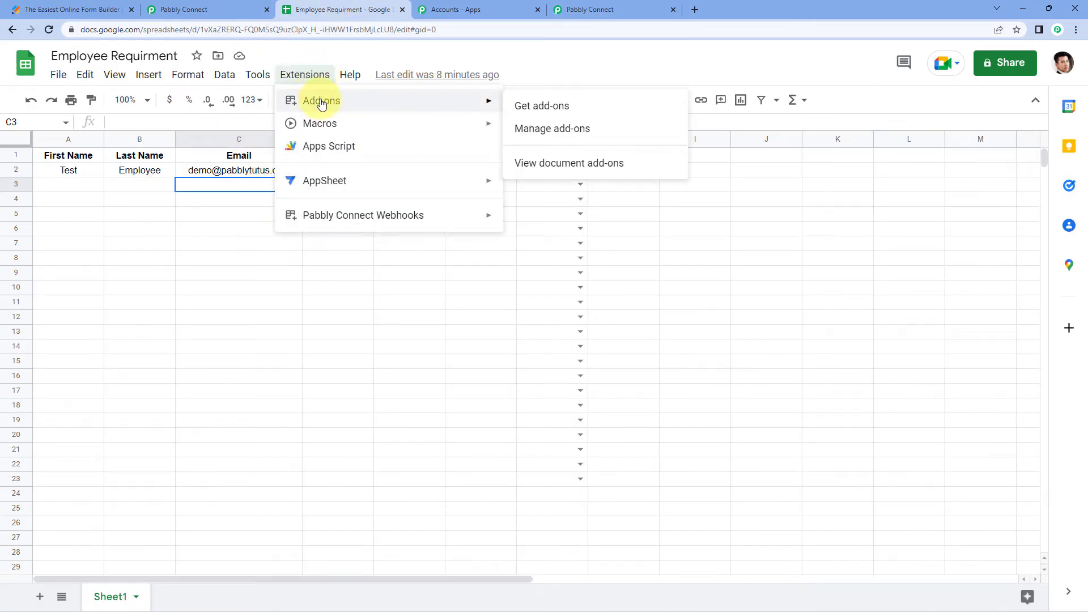
left_click(578, 107)
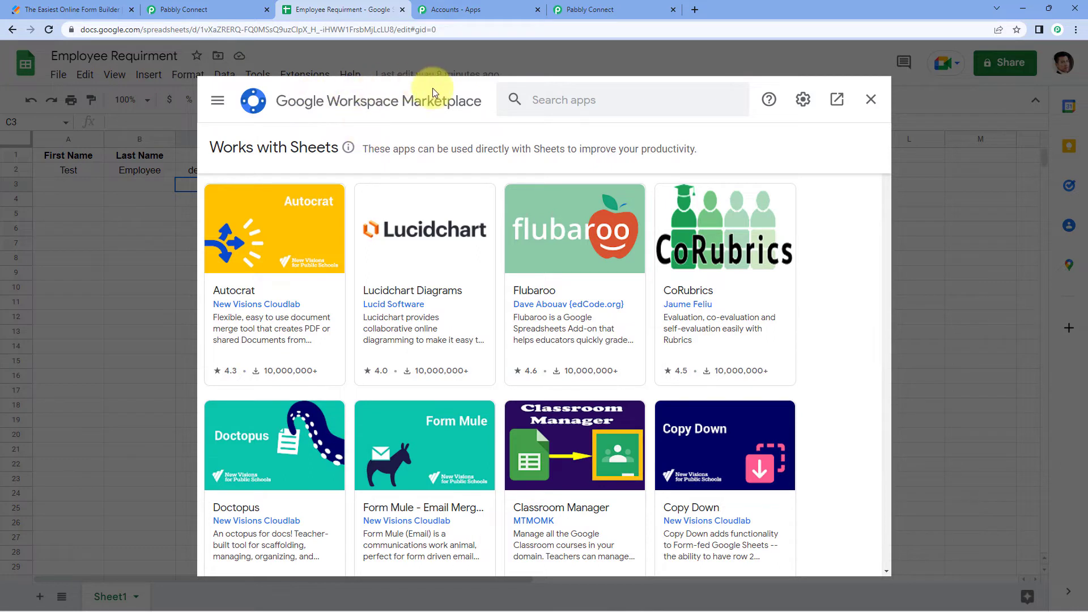
left_click(555, 100)
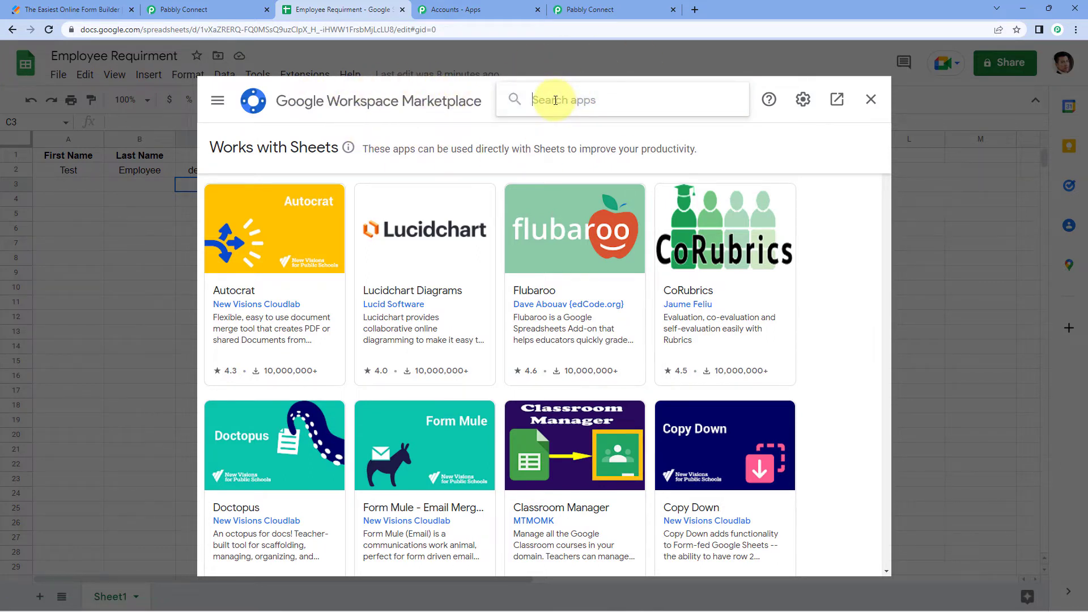
type("Pabbly")
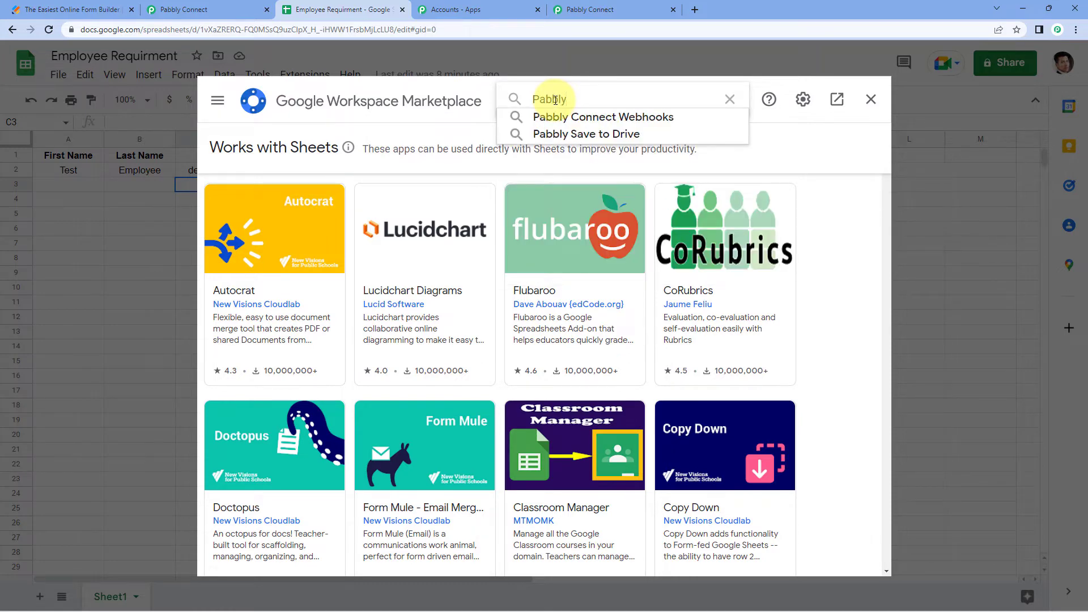
key("Down")
key("Return")
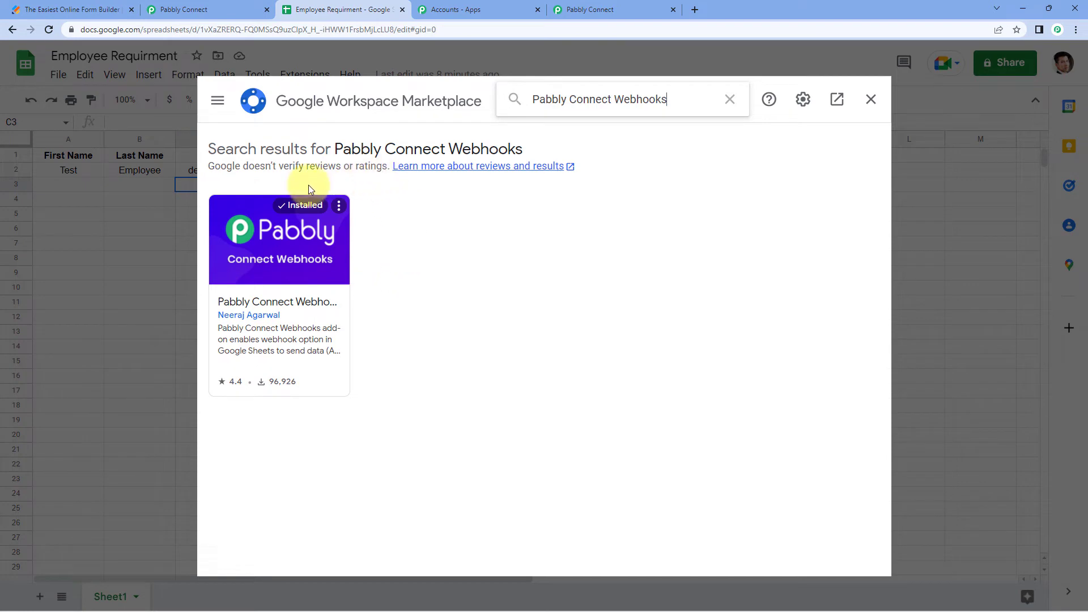
left_click(871, 100)
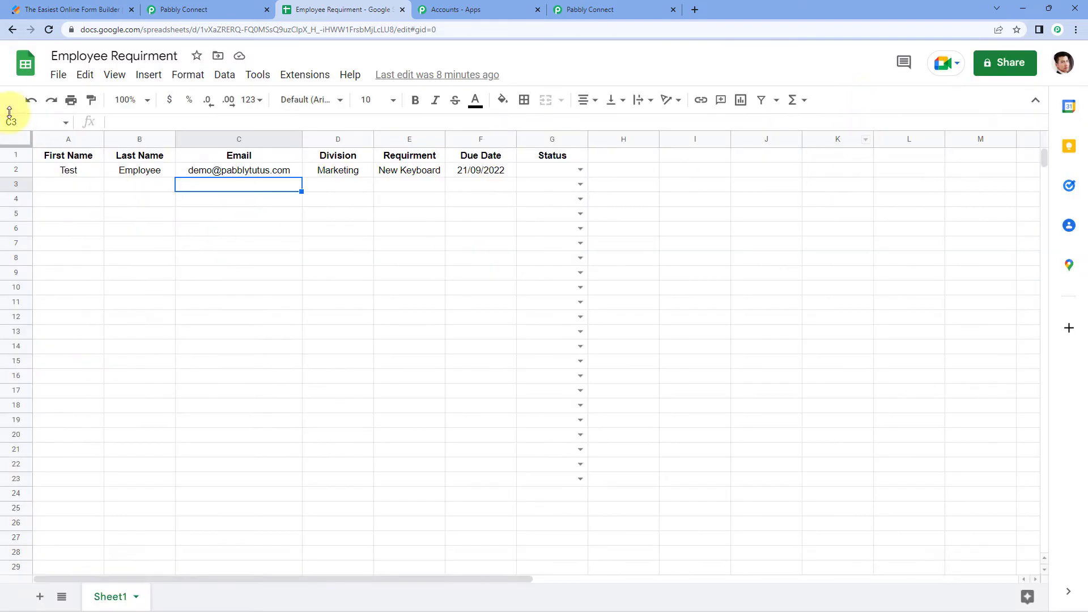
Reload the spreadsheet and launch Extensions > Pabbly Connect Webhooks > Initial Setup
left_click(50, 31)
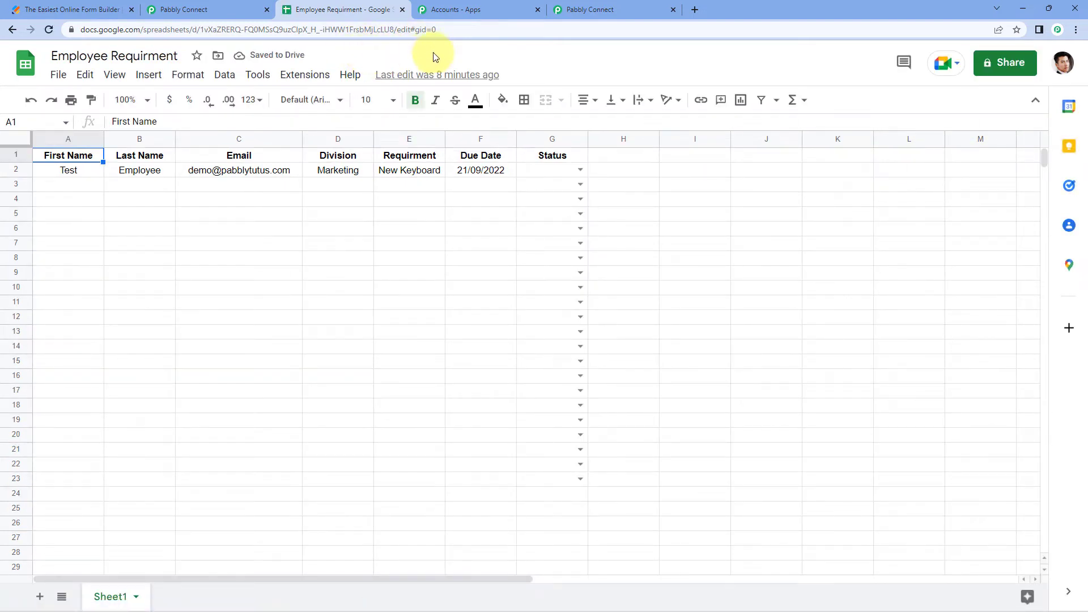
left_click(311, 78)
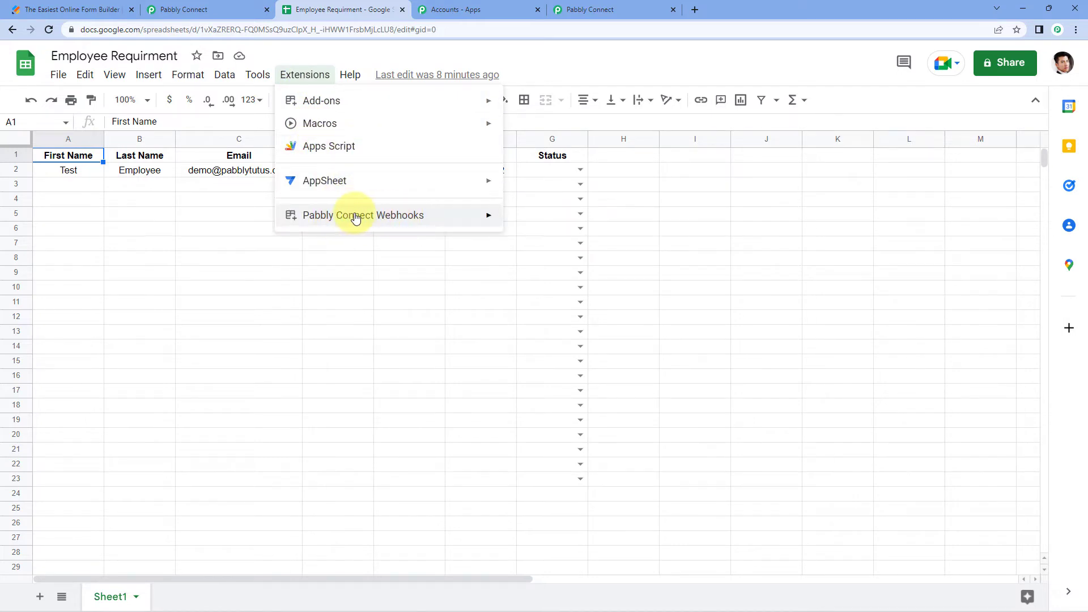
mouse_move(396, 221)
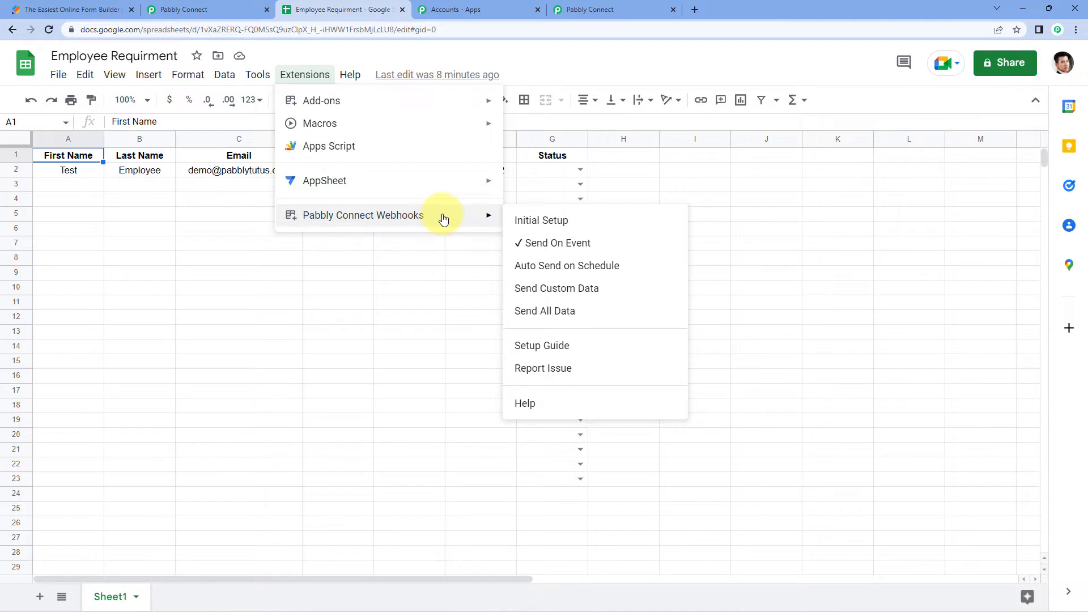
left_click(526, 223)
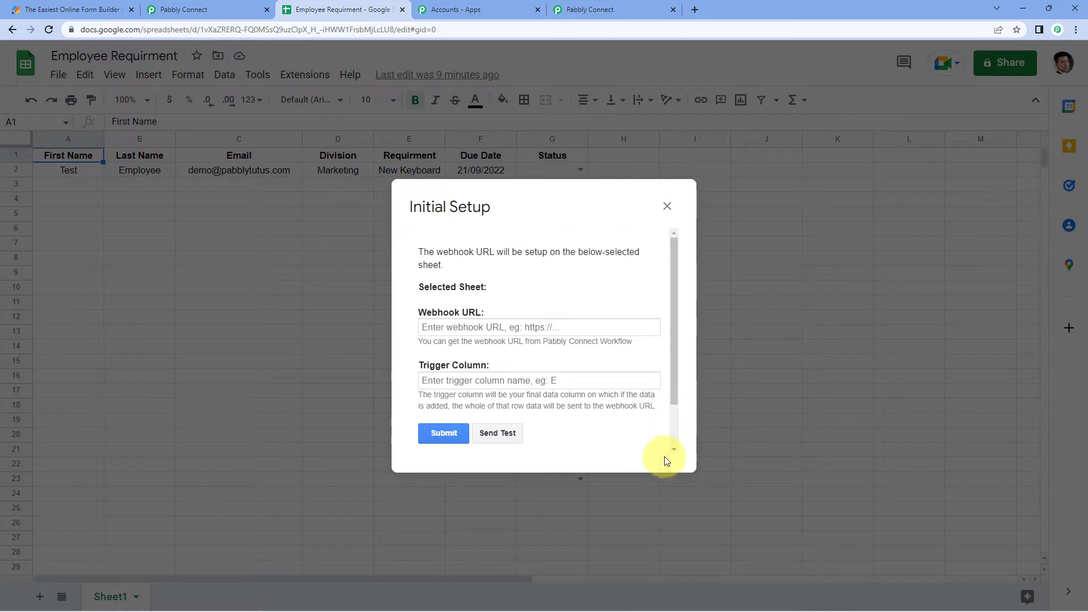
Copy the workflow's webhook URL from Pabbly Connect and paste it into the sheet's Webhook URL field
scroll(460, 314, "down", 2)
scroll(455, 314, "up", 2)
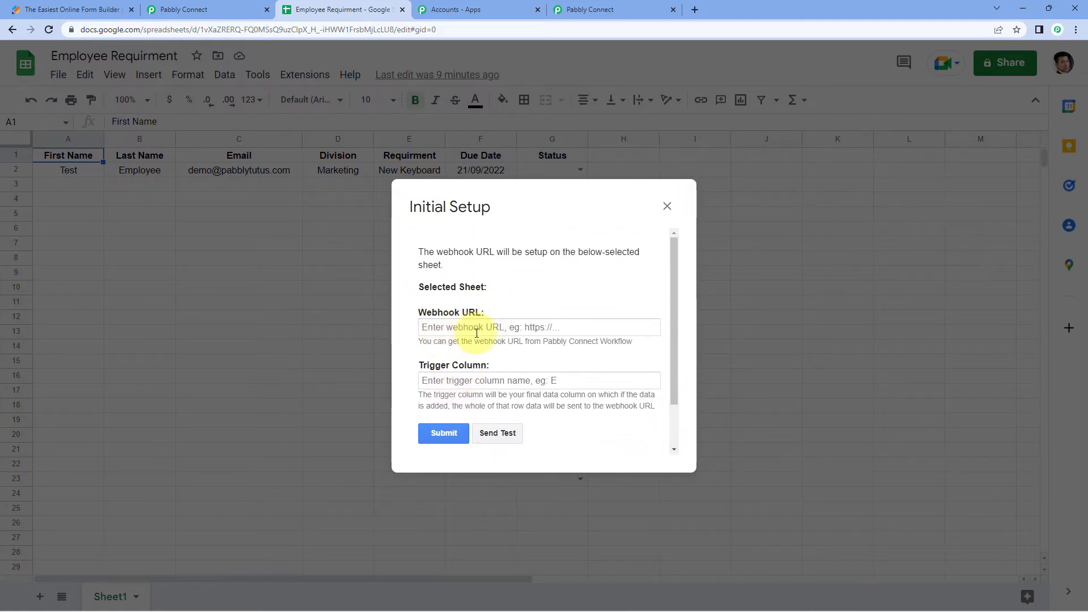
left_click(603, 9)
left_click(837, 182)
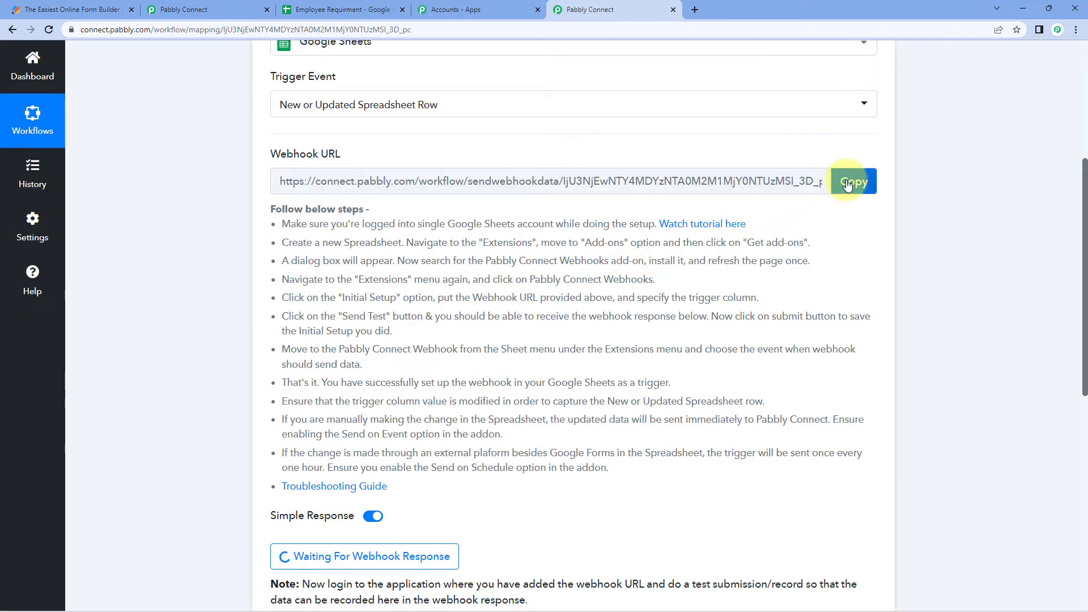
left_click(357, 8)
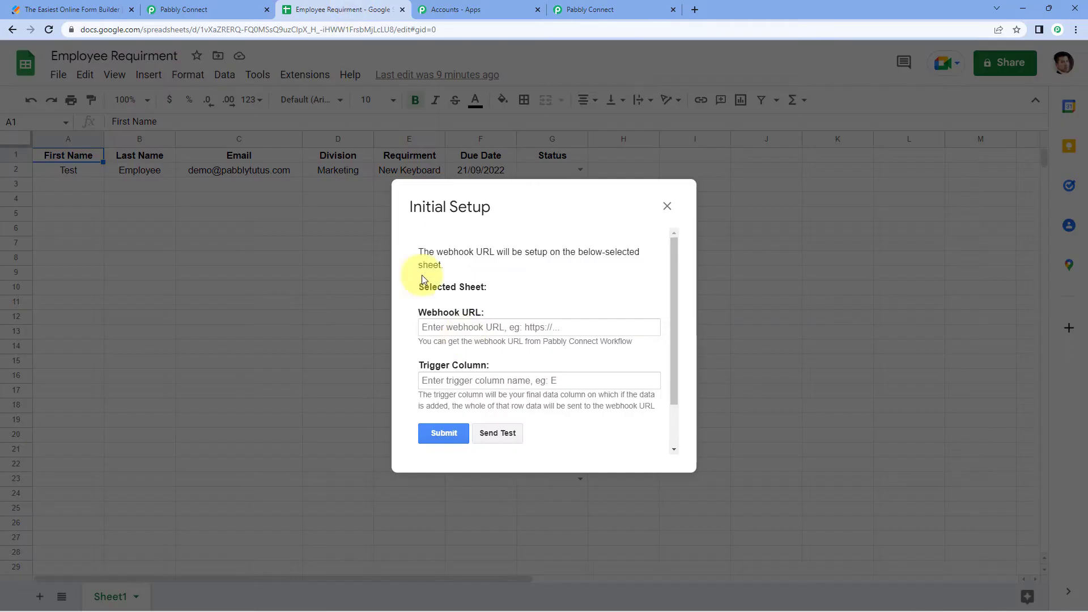
left_click(469, 324)
right_click(464, 329)
left_click(478, 415)
left_click(520, 293)
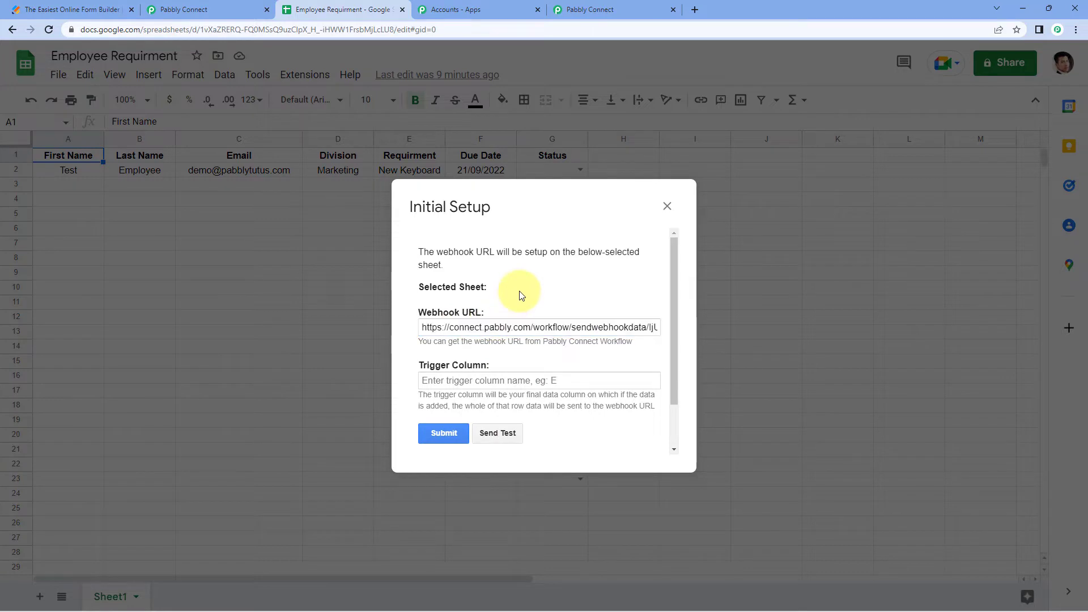
scroll(519, 293, "down", 1)
scroll(508, 309, "up", 1)
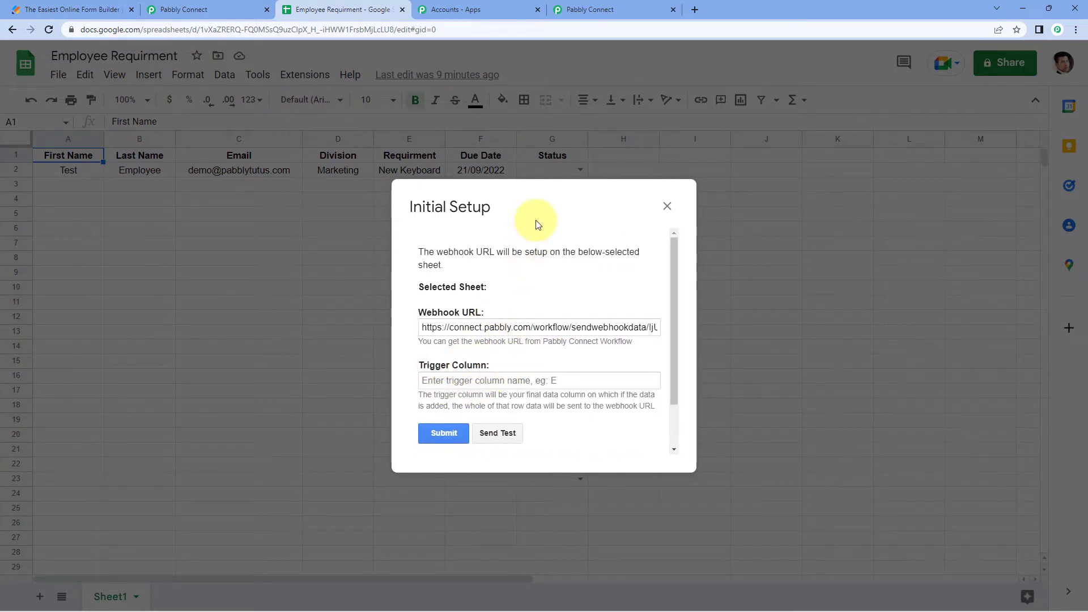
left_click_drag(528, 217, 769, 228)
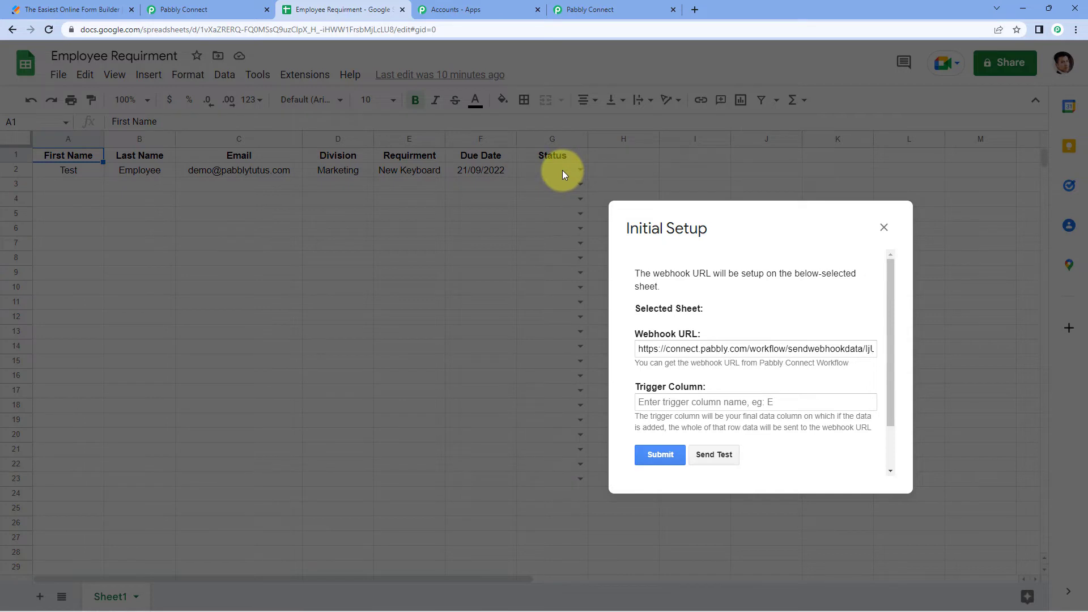
Set the trigger column to G, submit the webhook setup and close it
left_click(698, 400)
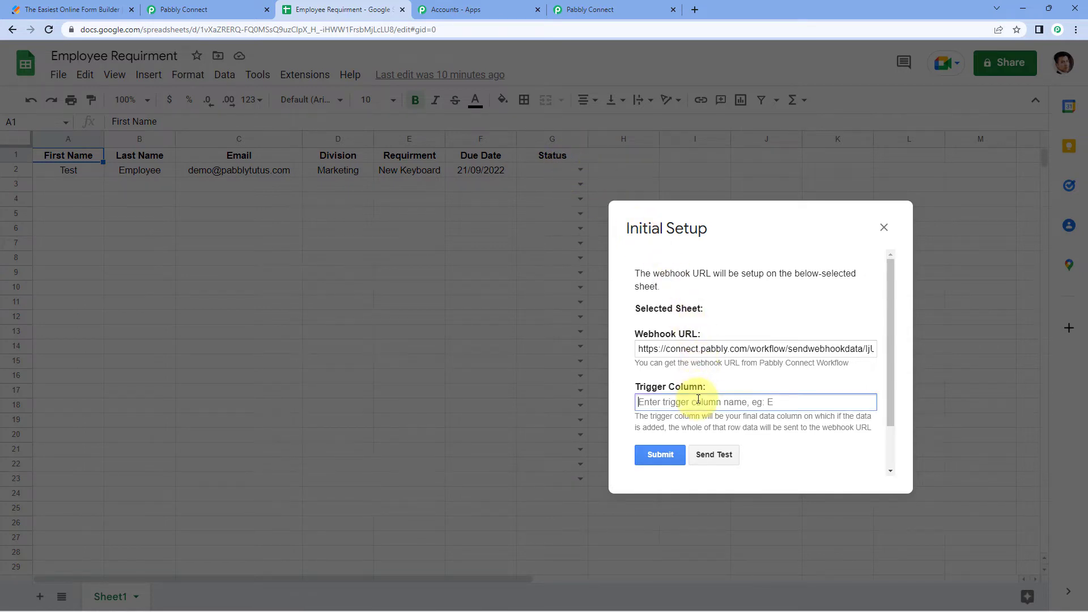
type("G")
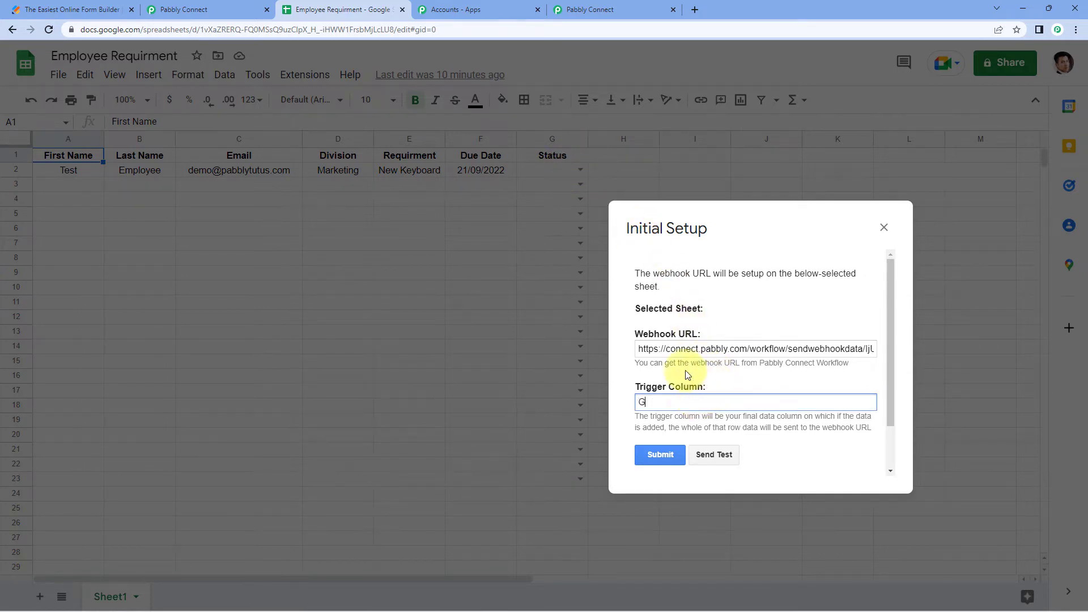
left_click(658, 455)
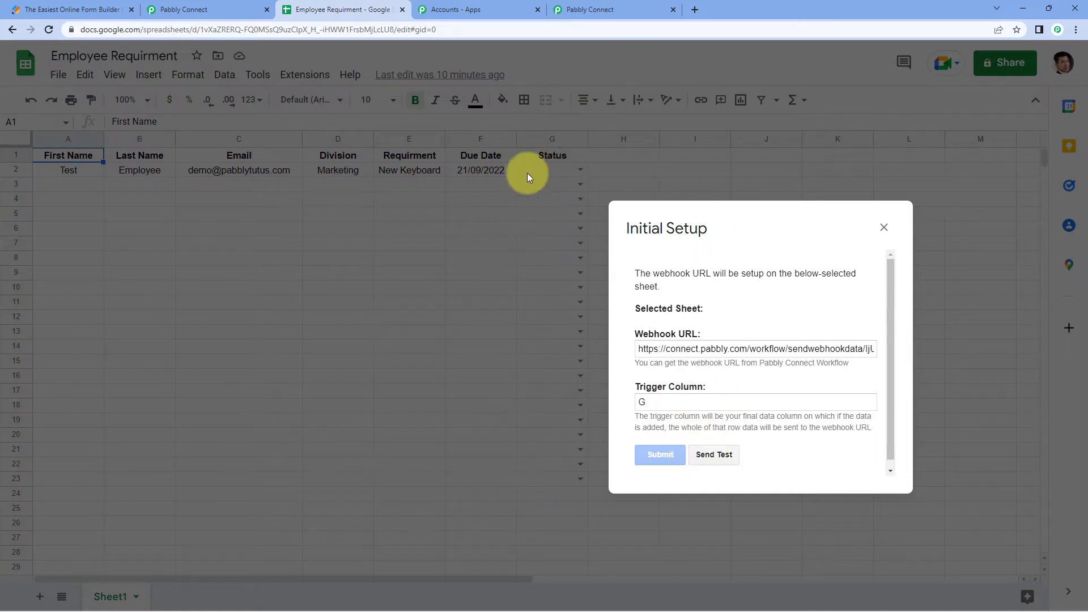
left_click(660, 455)
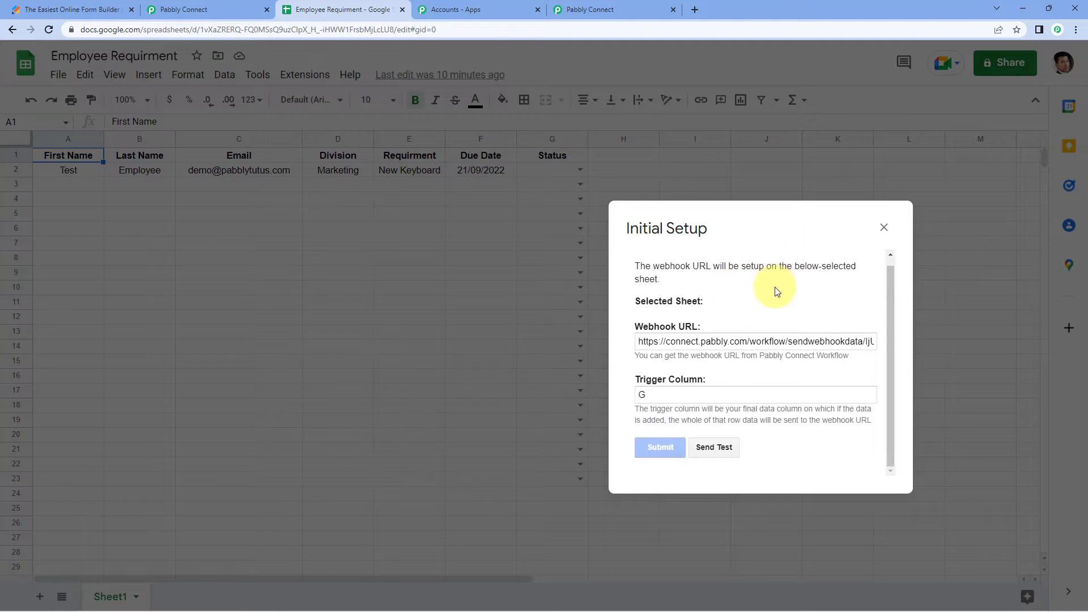
left_click(888, 228)
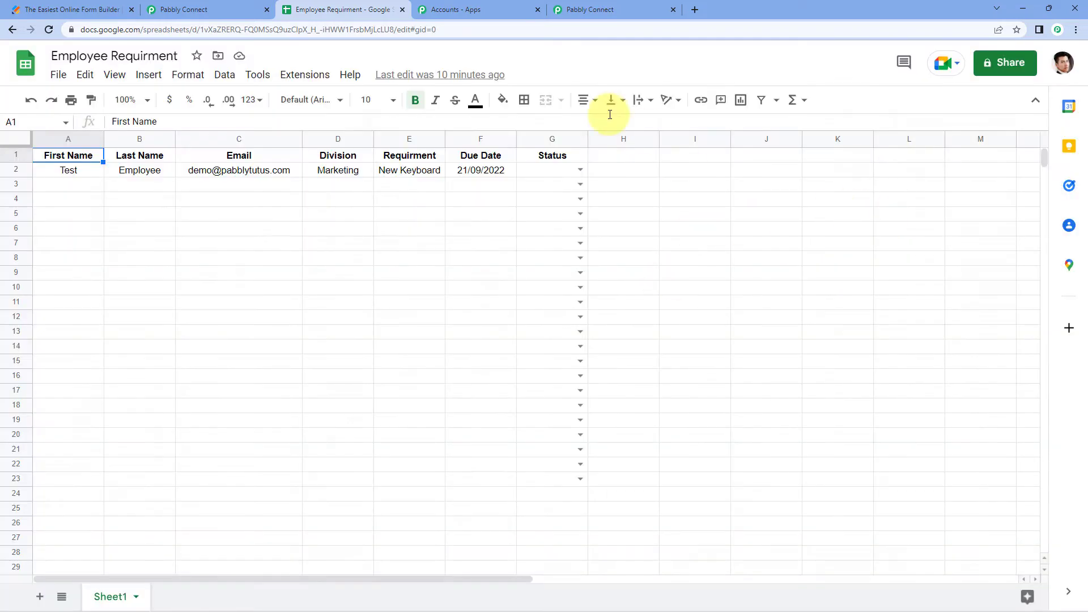
Switch the add-on's Send On Event off and back on, leaving it enabled
left_click(305, 75)
mouse_move(359, 220)
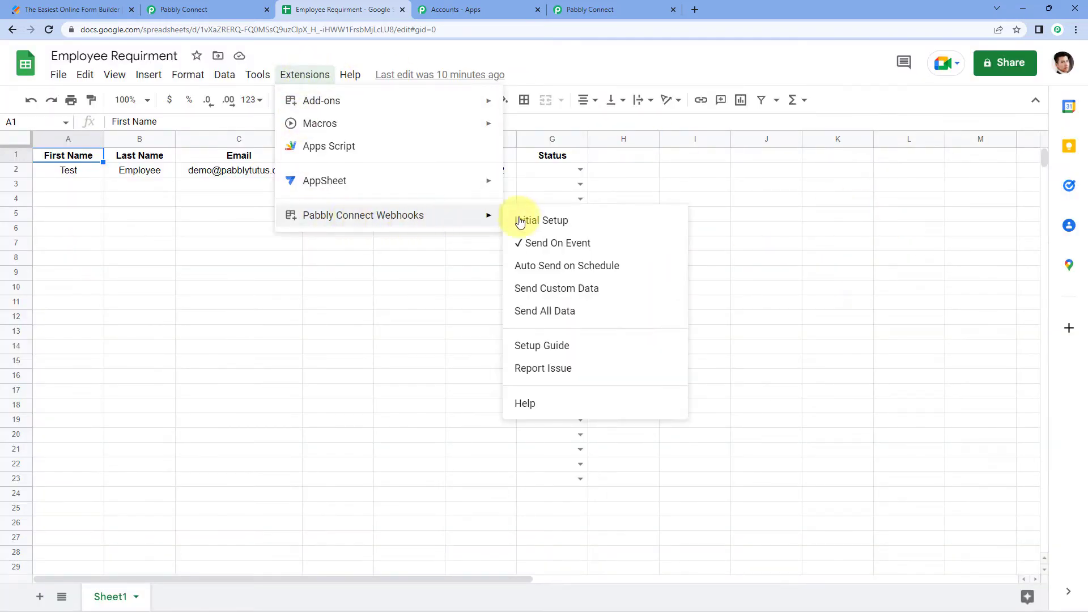
left_click(522, 251)
left_click(326, 76)
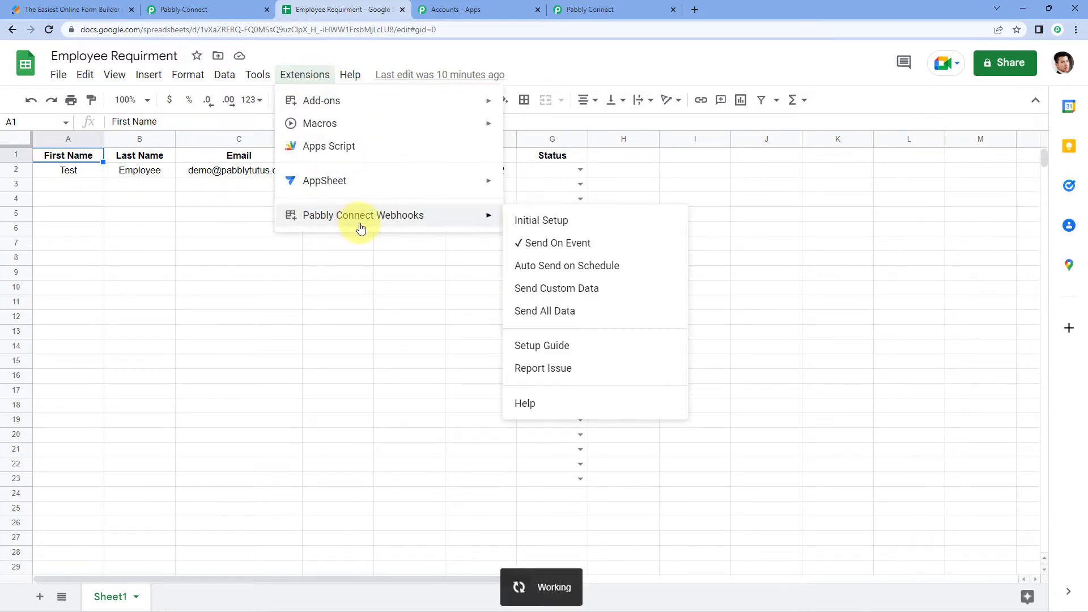
mouse_move(481, 214)
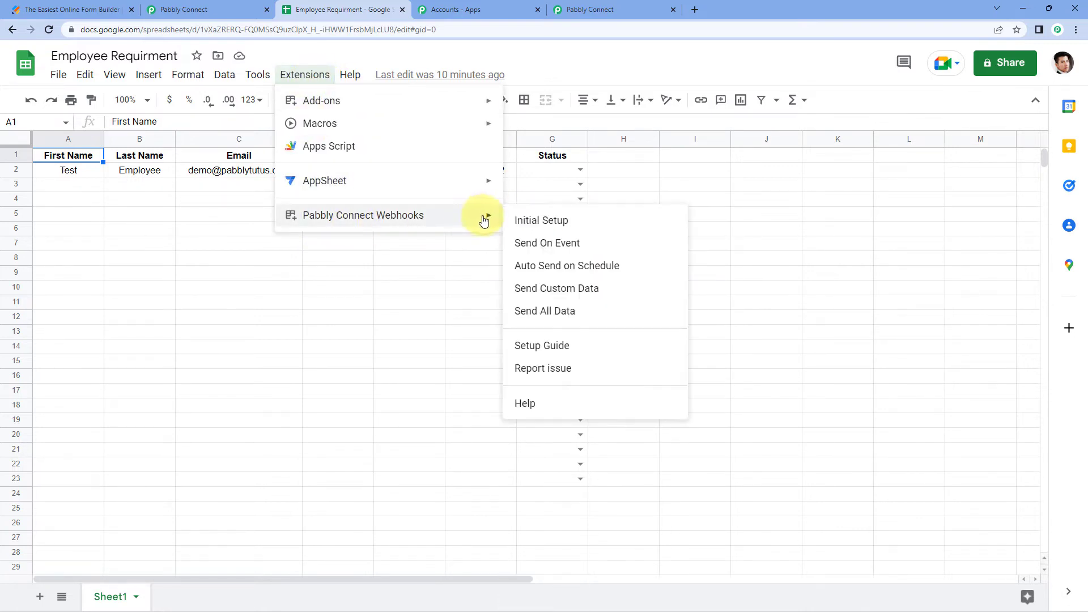
left_click(517, 248)
left_click(306, 75)
mouse_move(377, 216)
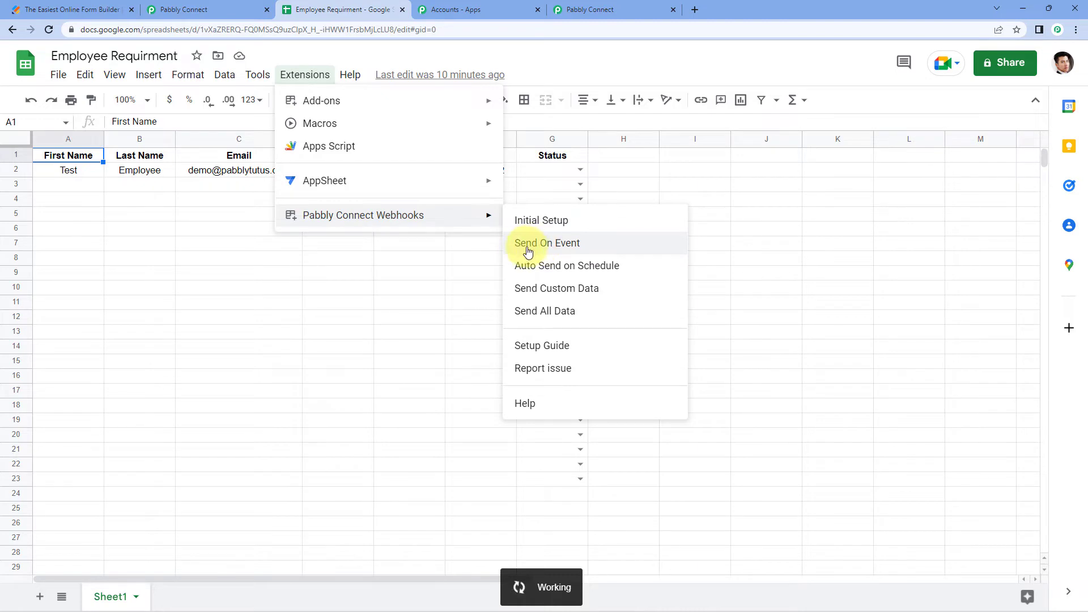
mouse_move(468, 221)
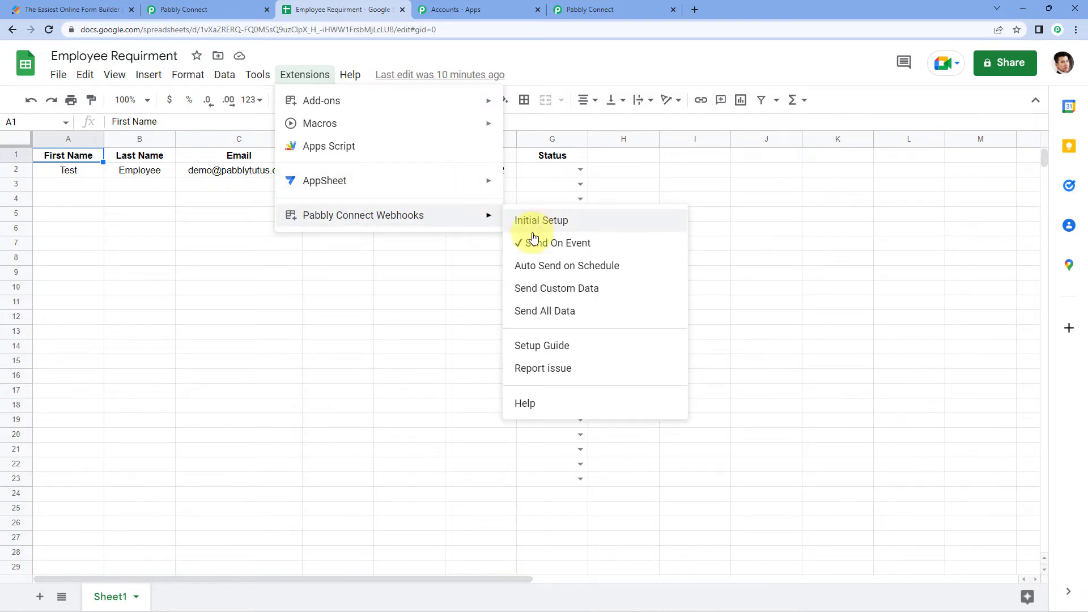
left_click(439, 246)
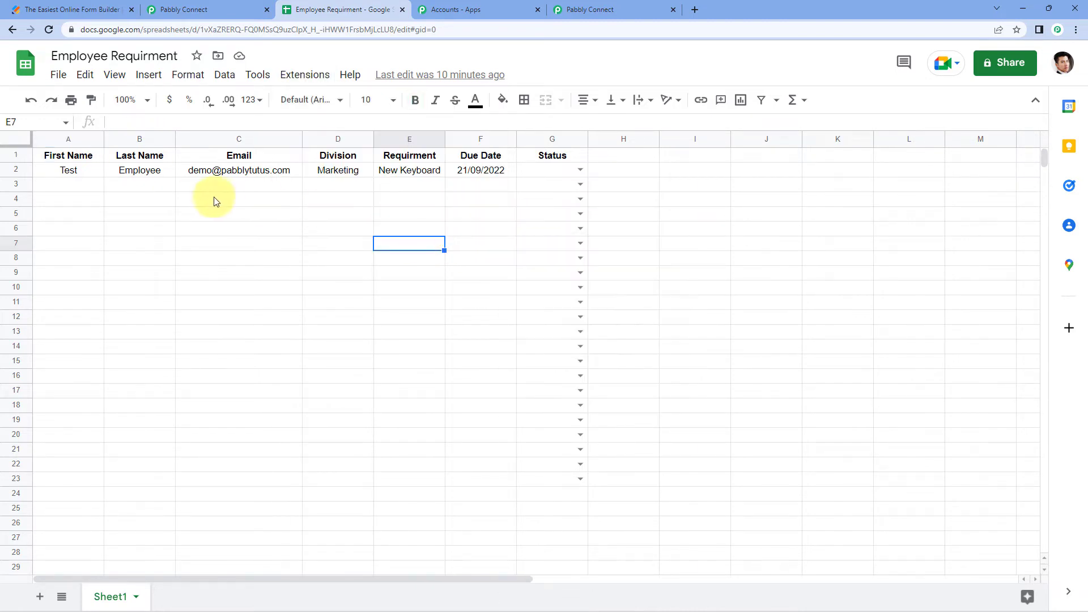
left_click(199, 191)
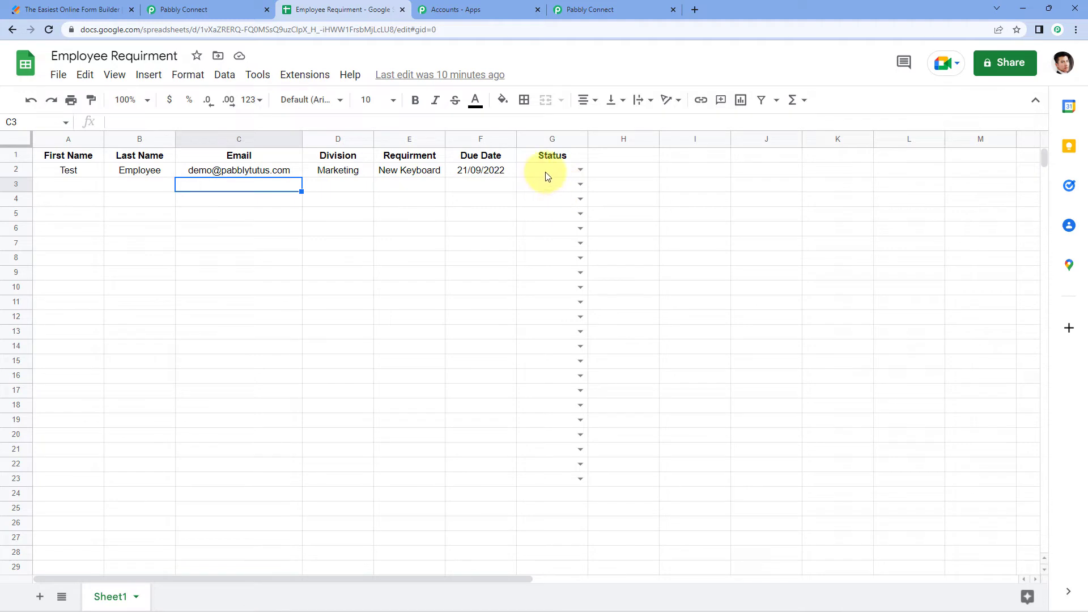
left_click_drag(547, 170, 68, 175)
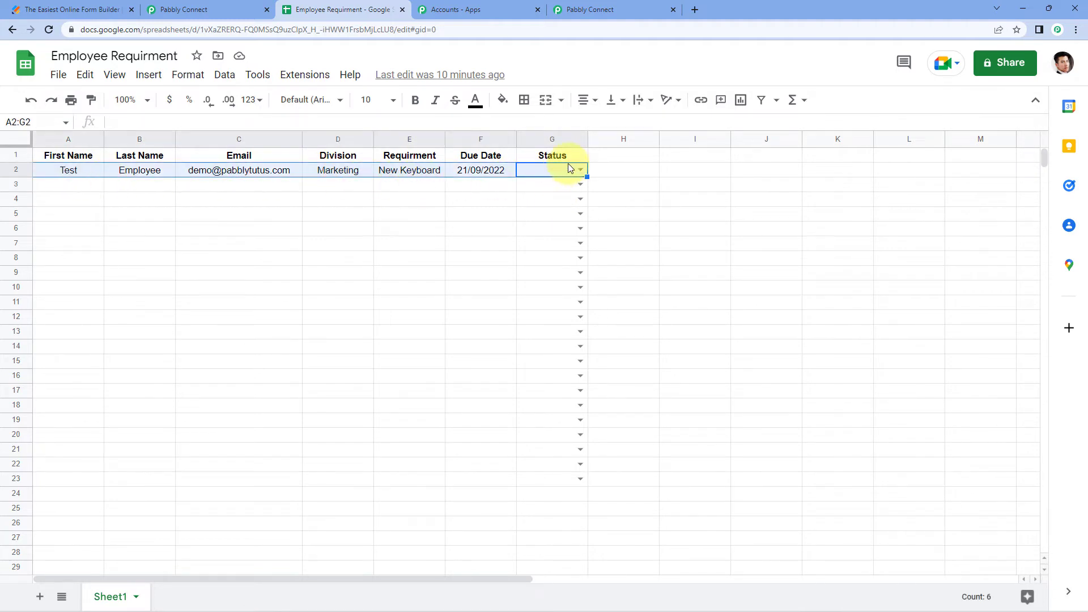
left_click(477, 184)
left_click_drag(63, 170, 481, 170)
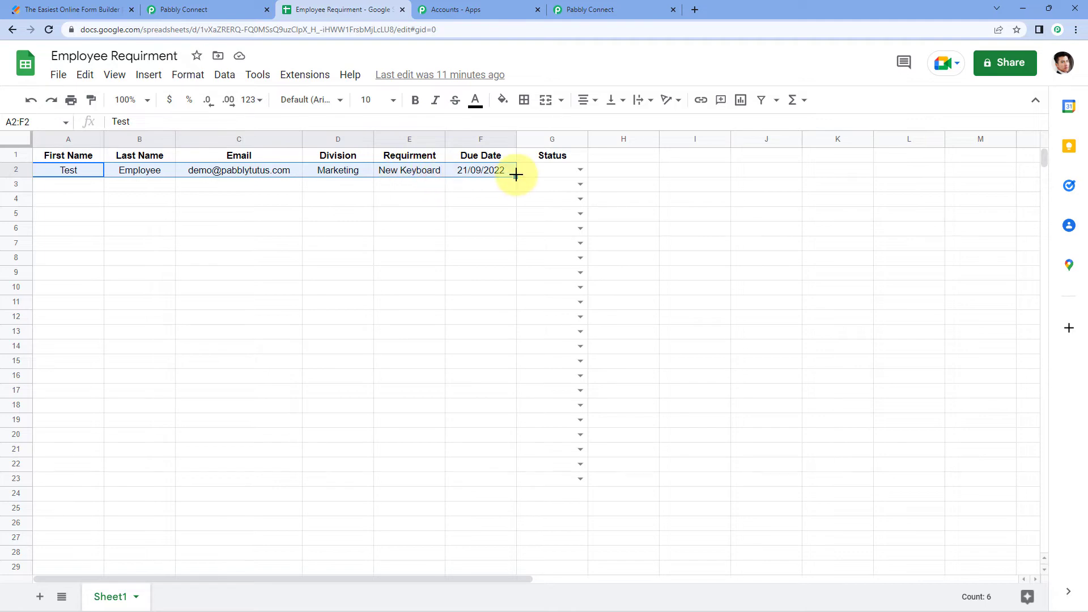
left_click(538, 176)
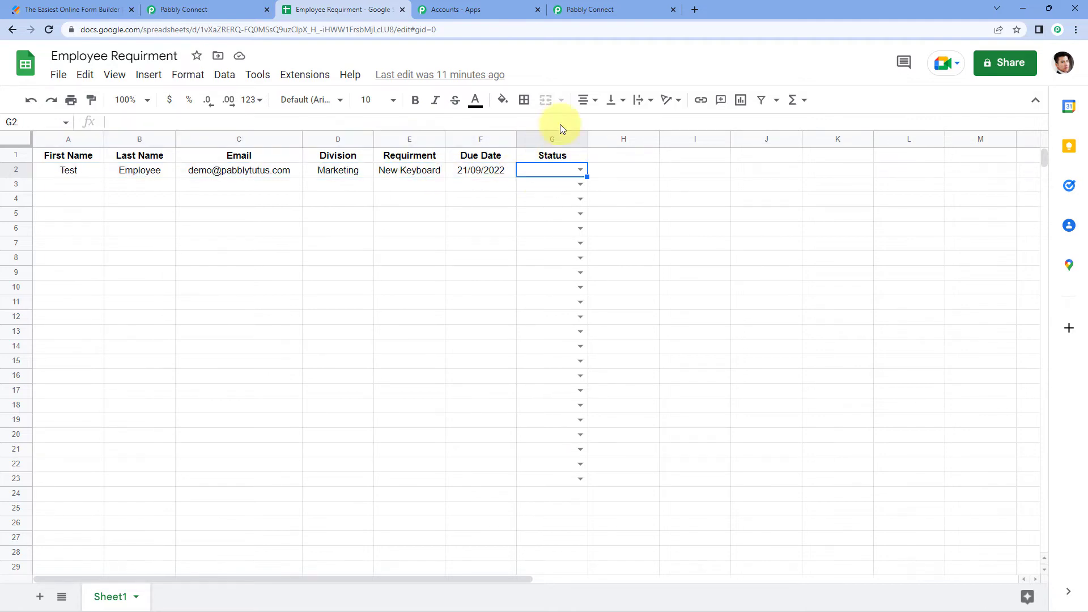
left_click(644, 8)
scroll(200, 319, "down", 5)
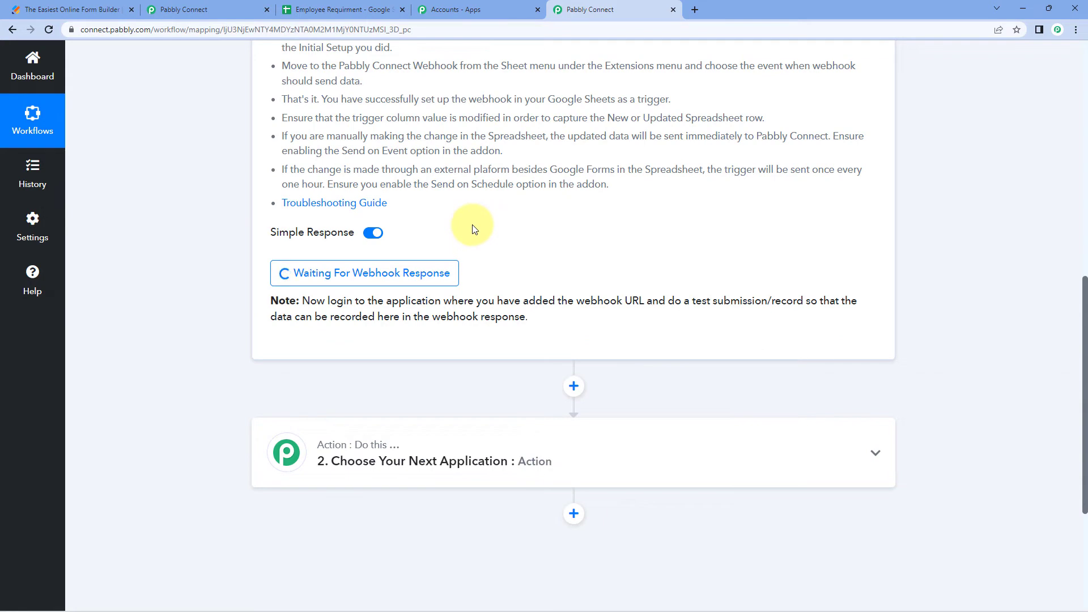
left_click(309, 8)
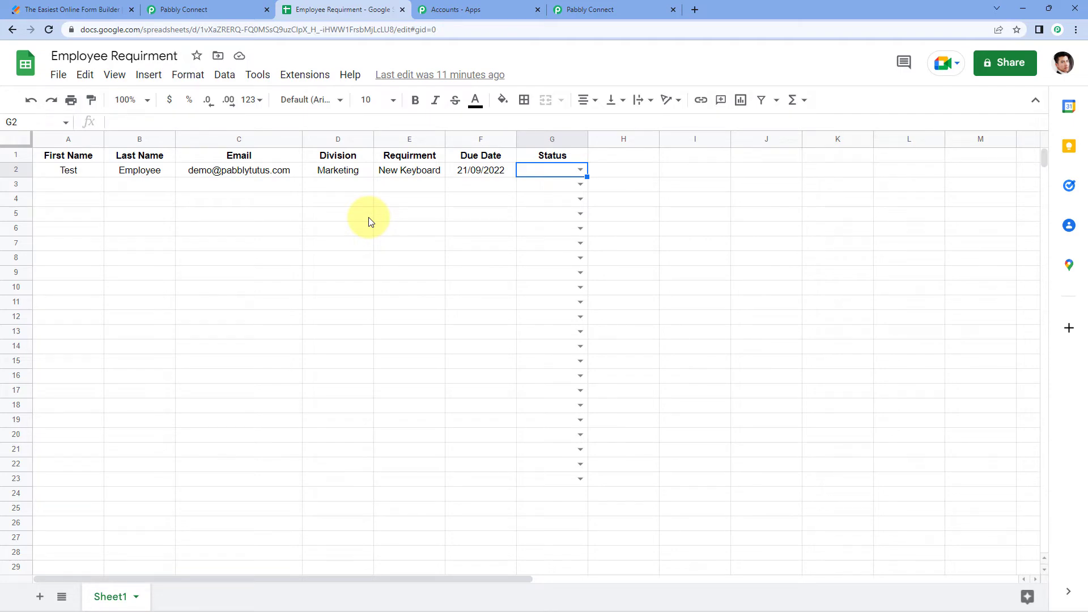
left_click(590, 10)
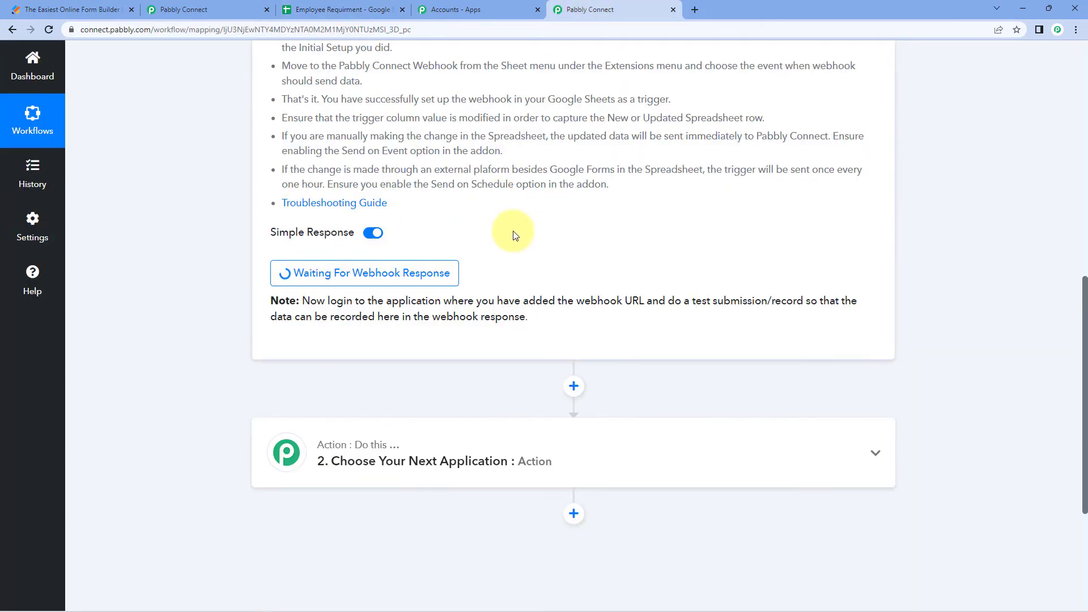
left_click(330, 7)
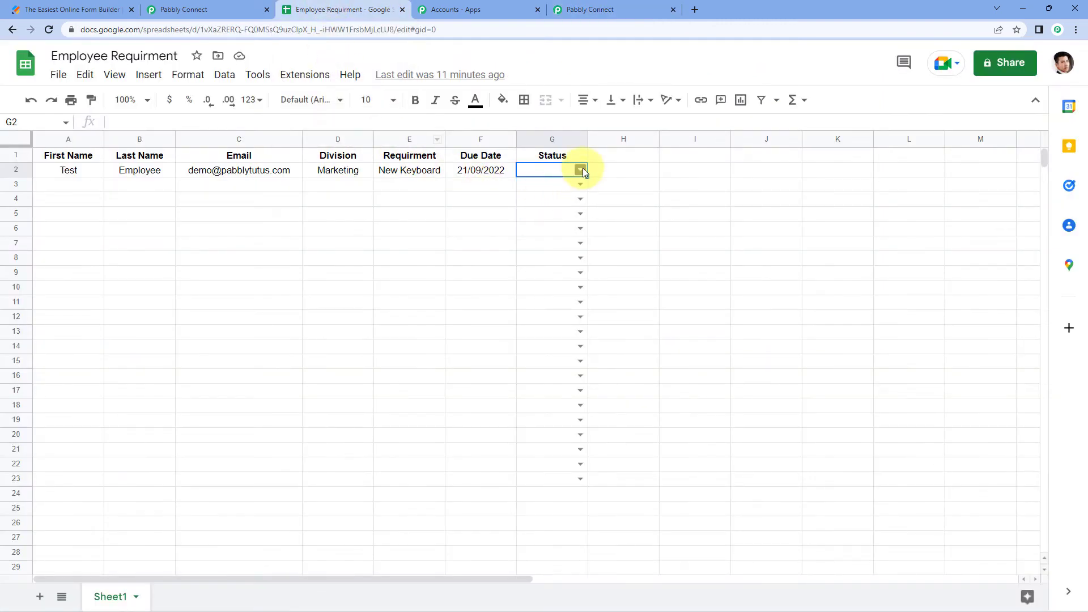
left_click(601, 9)
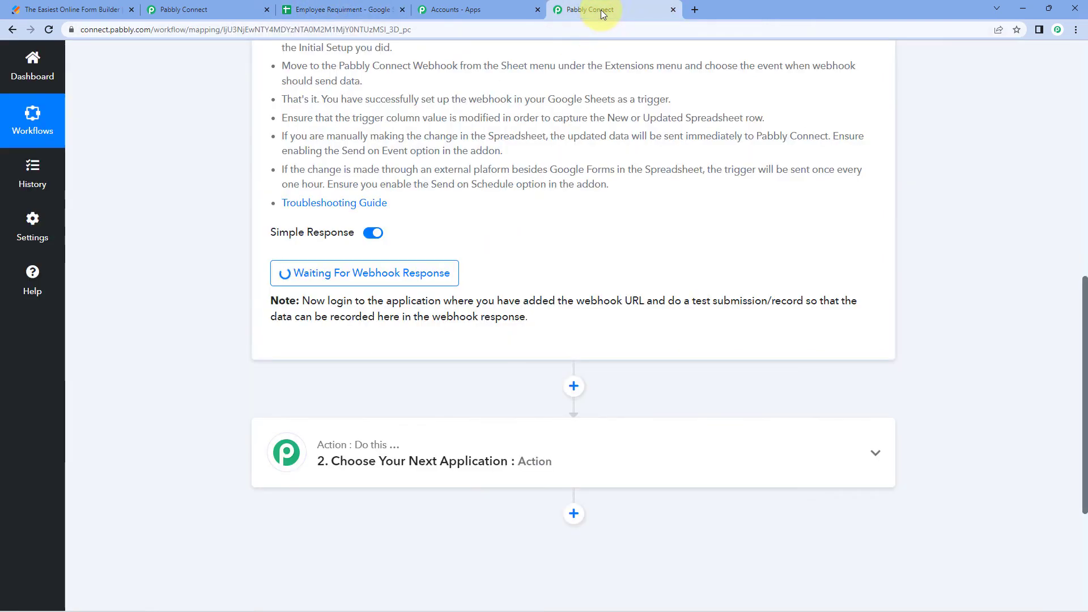
left_click(300, 10)
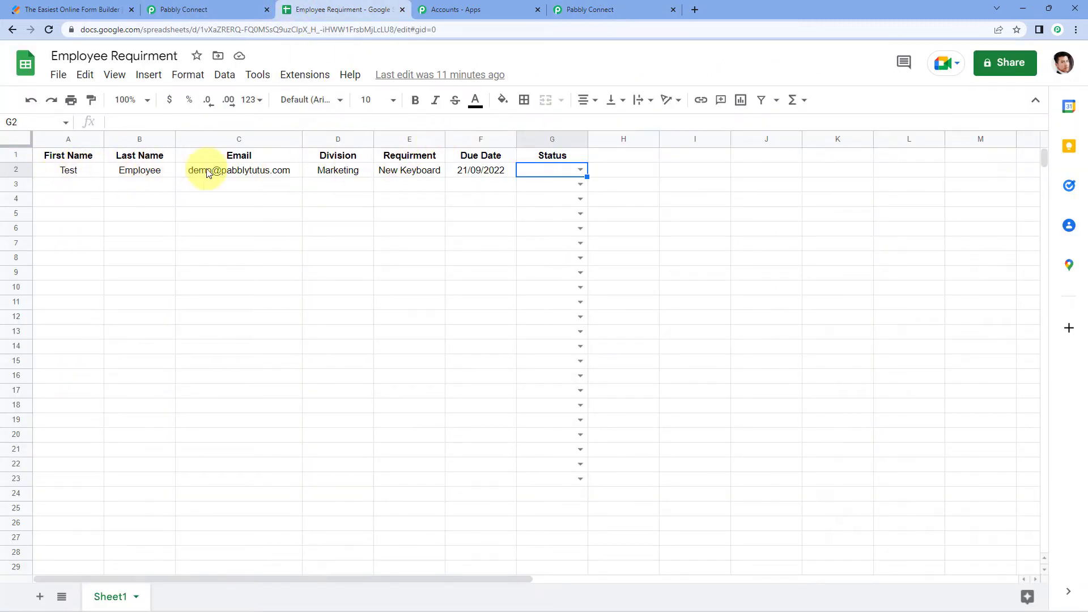
left_click(244, 172)
left_click(343, 173)
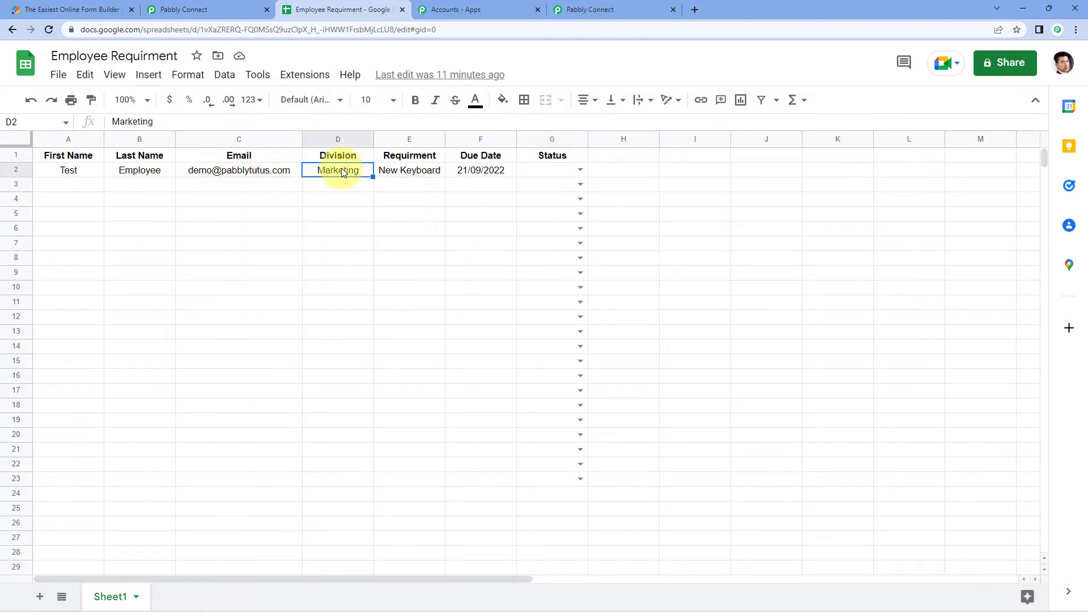
left_click(414, 172)
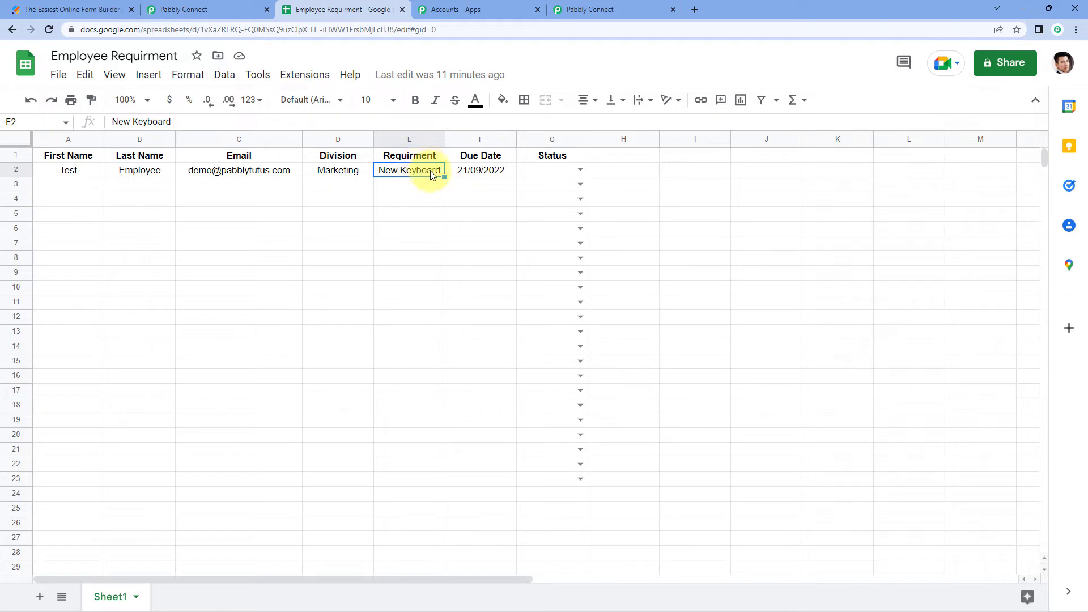
Set row 2's Status in G2 to Dispatched and view the Pabbly Connect webhook response
left_click(489, 171)
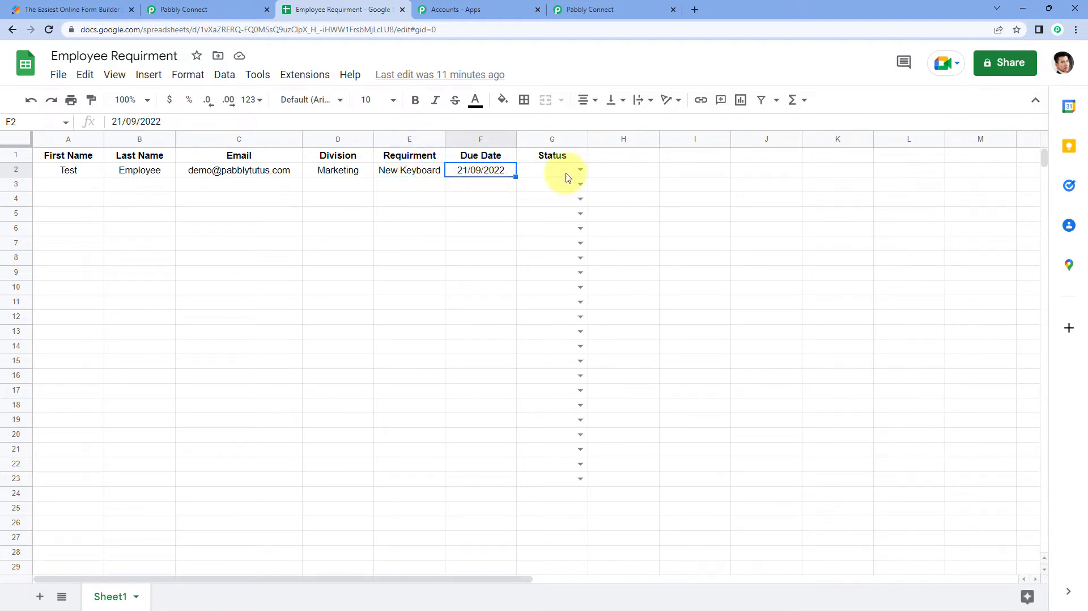
left_click(580, 170)
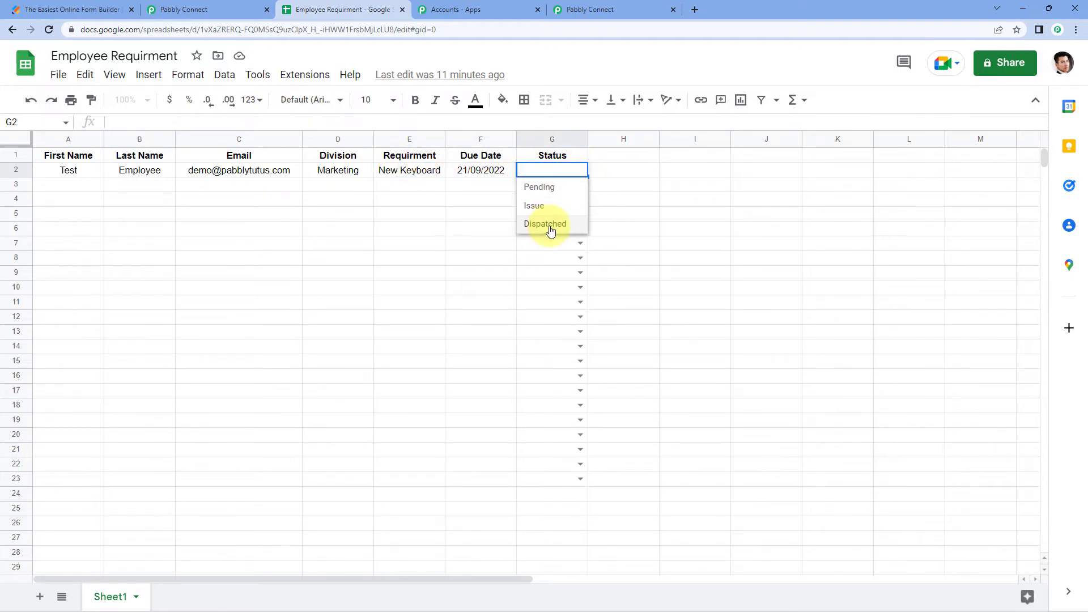
left_click(545, 224)
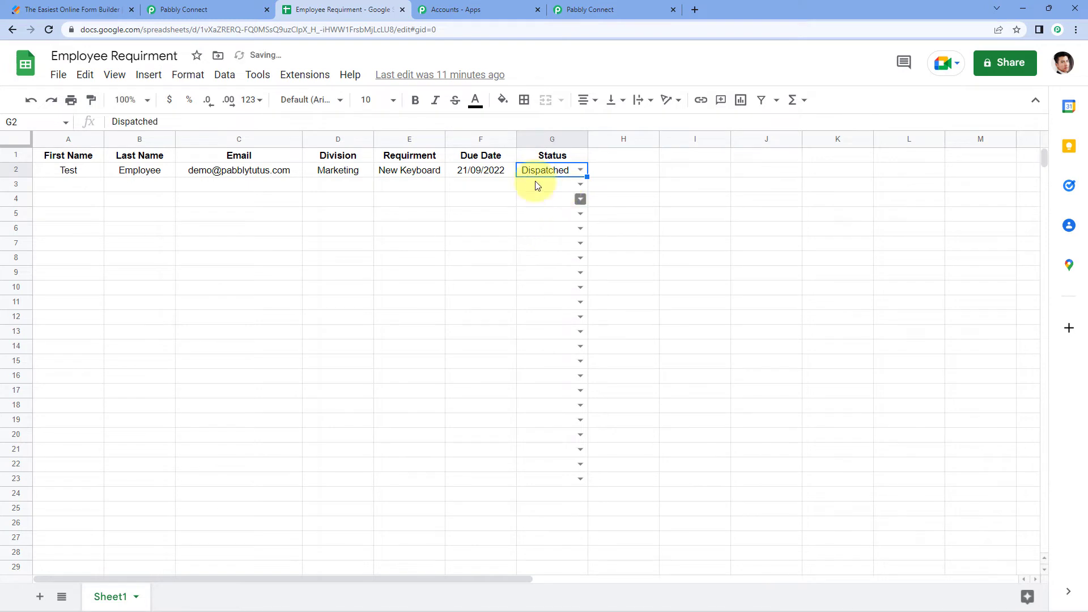
left_click(463, 186)
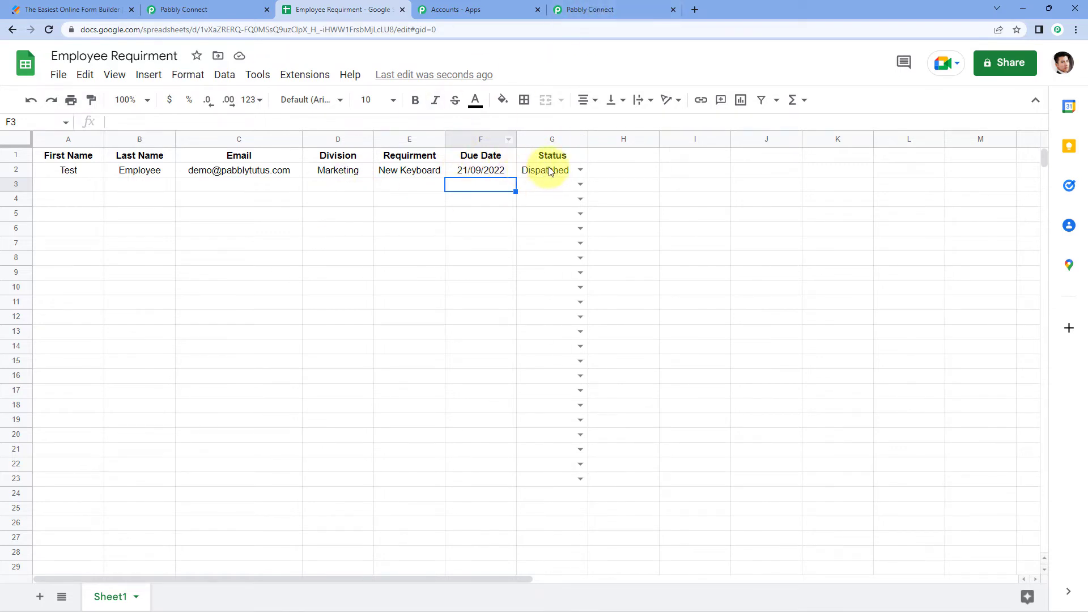
left_click(605, 9)
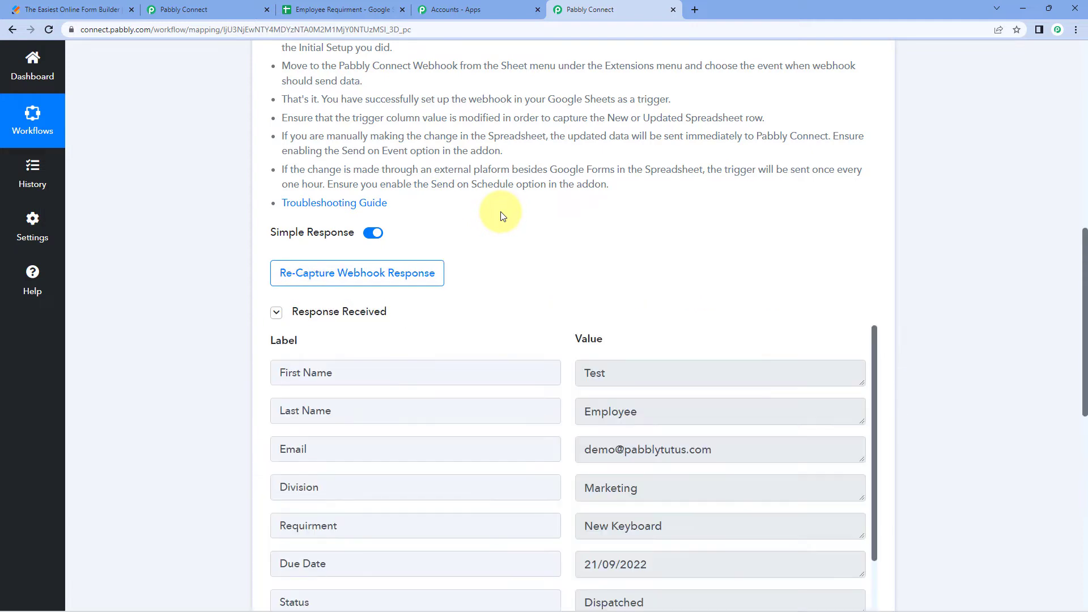
Compare the Test Employee row with the received values, then view the Employee Equipment Requirement workflow
left_click(328, 7)
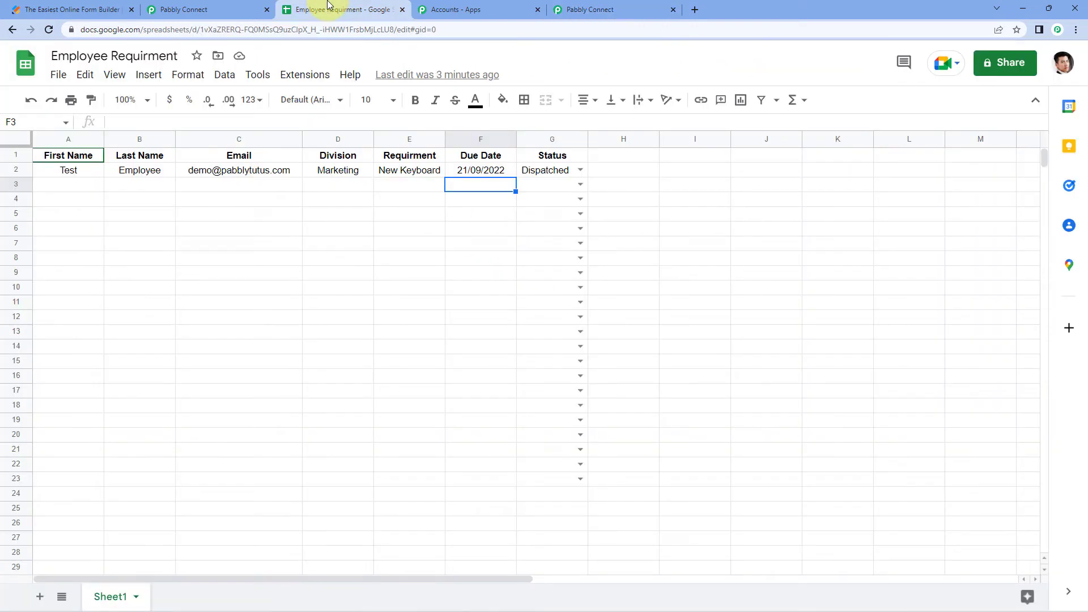
left_click(250, 171)
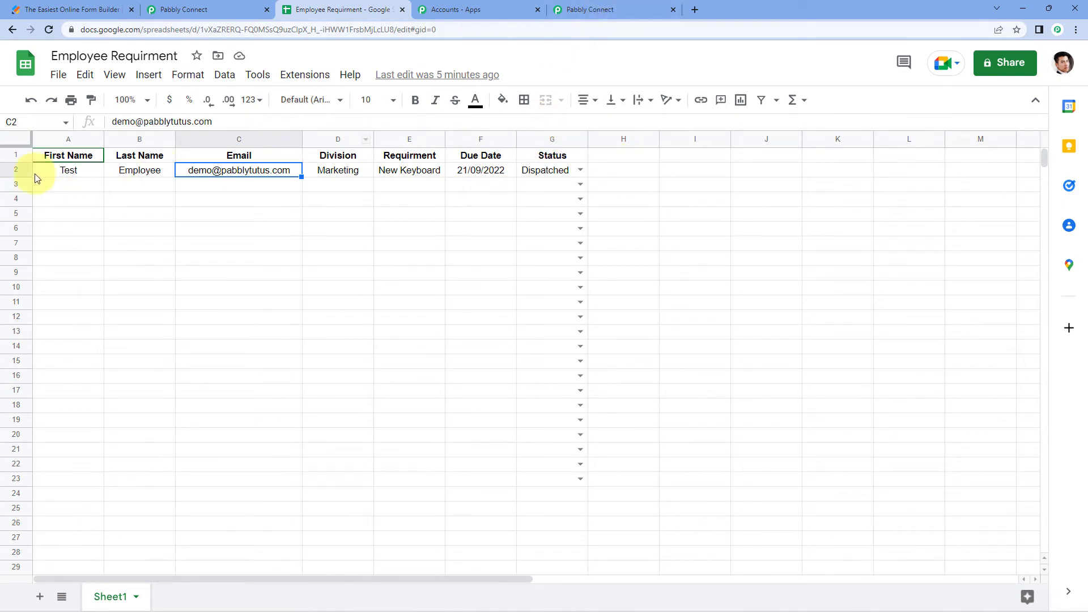
left_click_drag(36, 175, 623, 159)
left_click(265, 173)
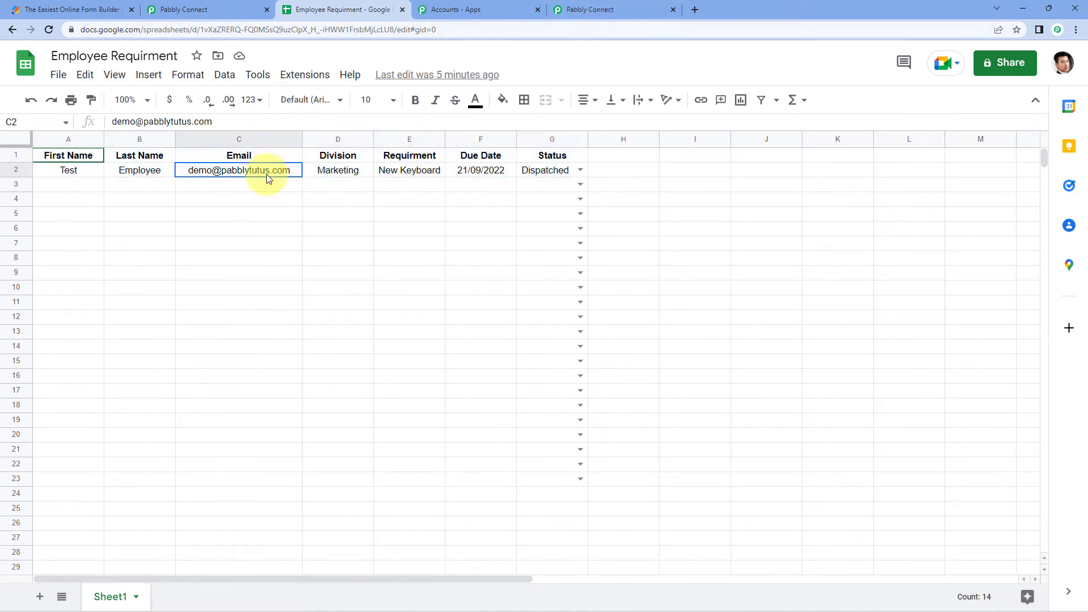
left_click(645, 9)
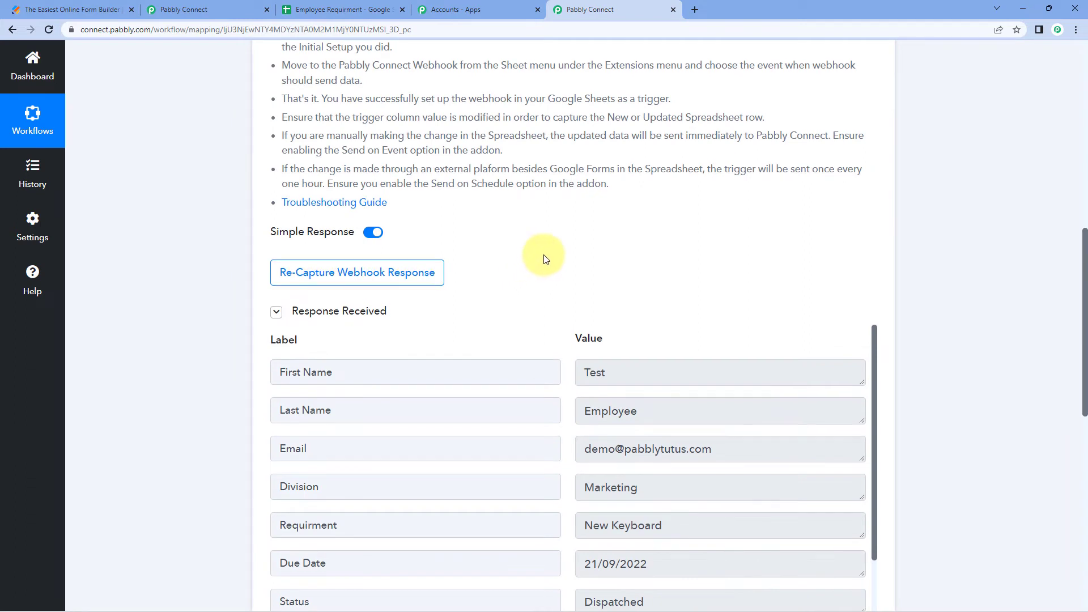
scroll(541, 246, "down", 2)
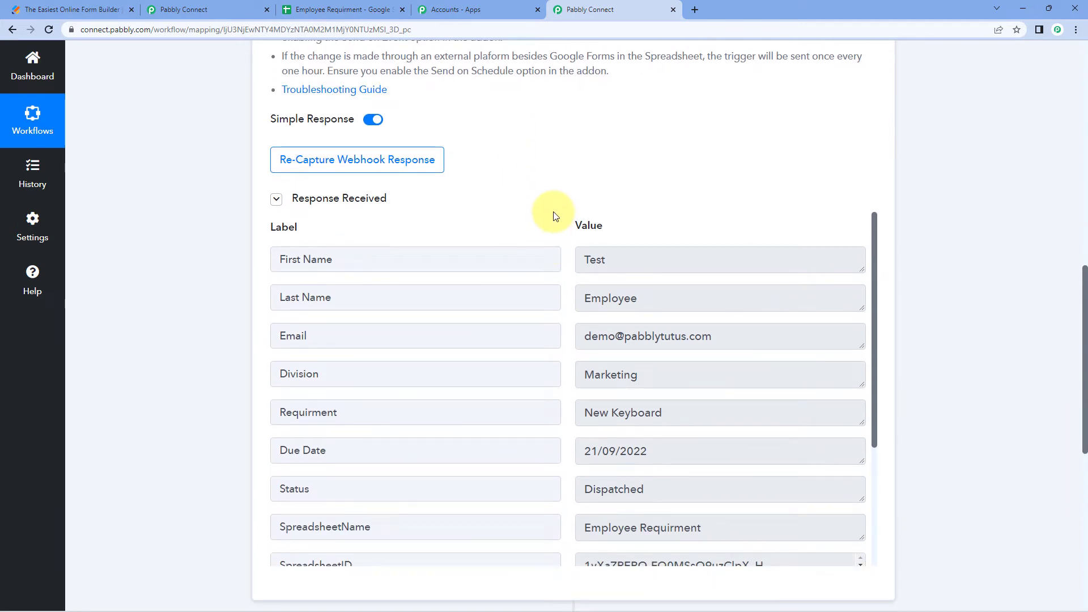
left_click(182, 9)
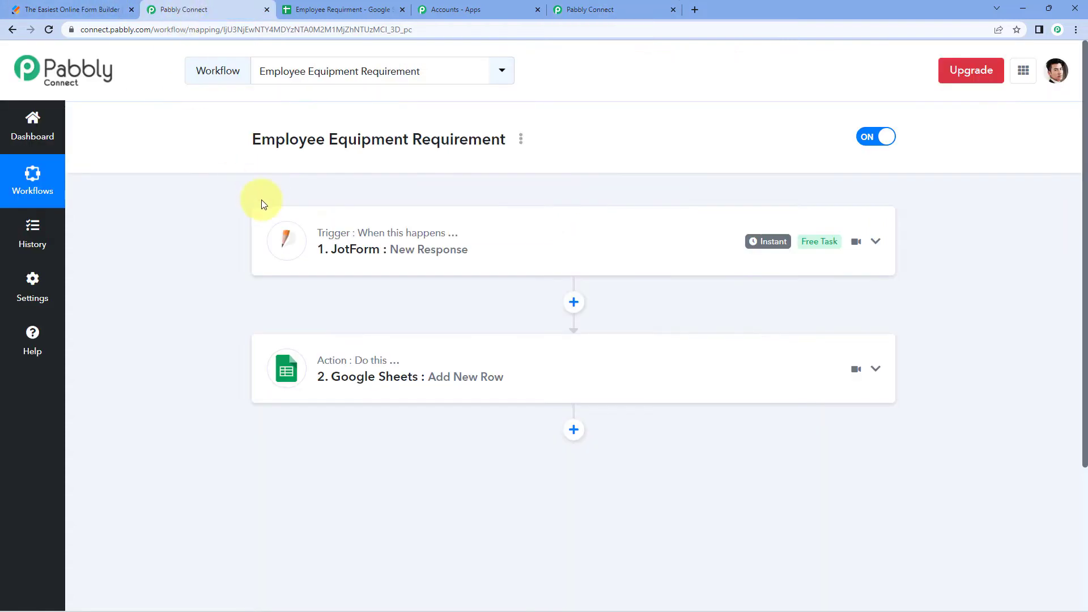
Scroll through the Employee Requirement Form in JotForm, then return to the Employee Requirment spreadsheet
left_click(67, 9)
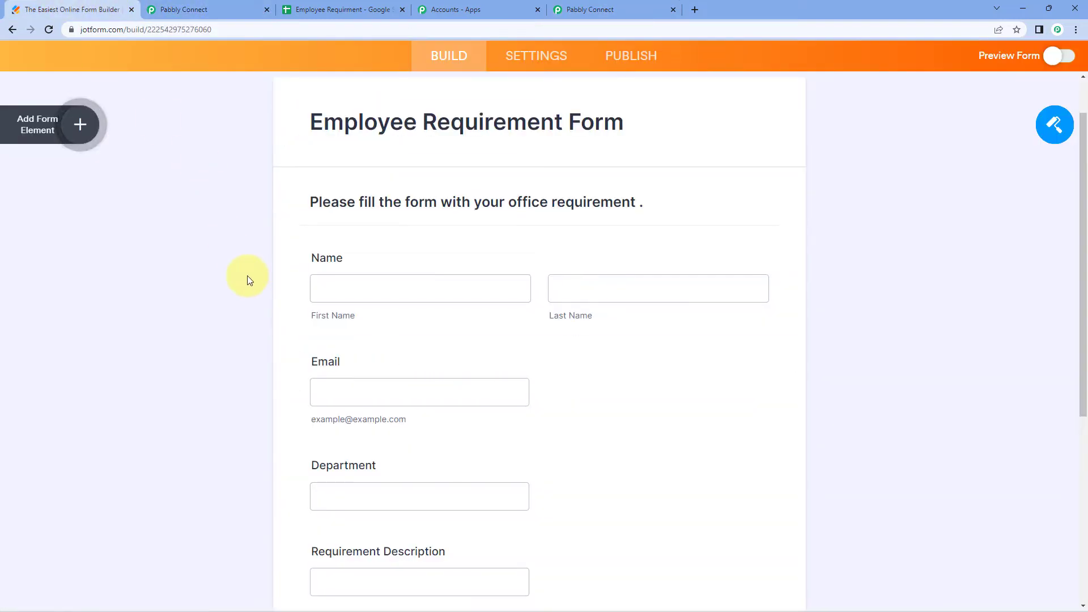
scroll(247, 279, "down", 2)
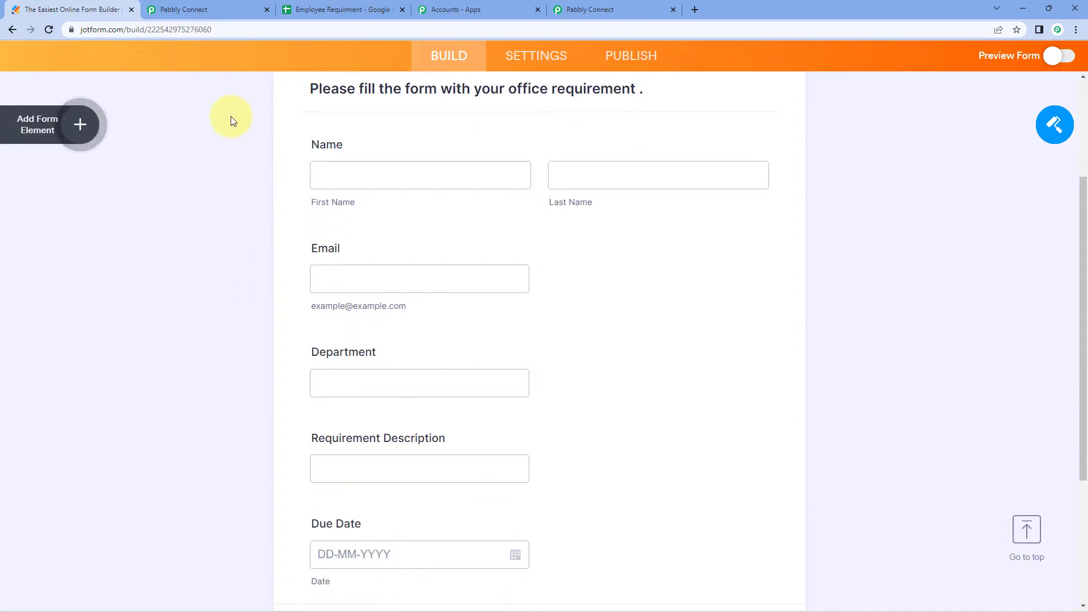
left_click(317, 8)
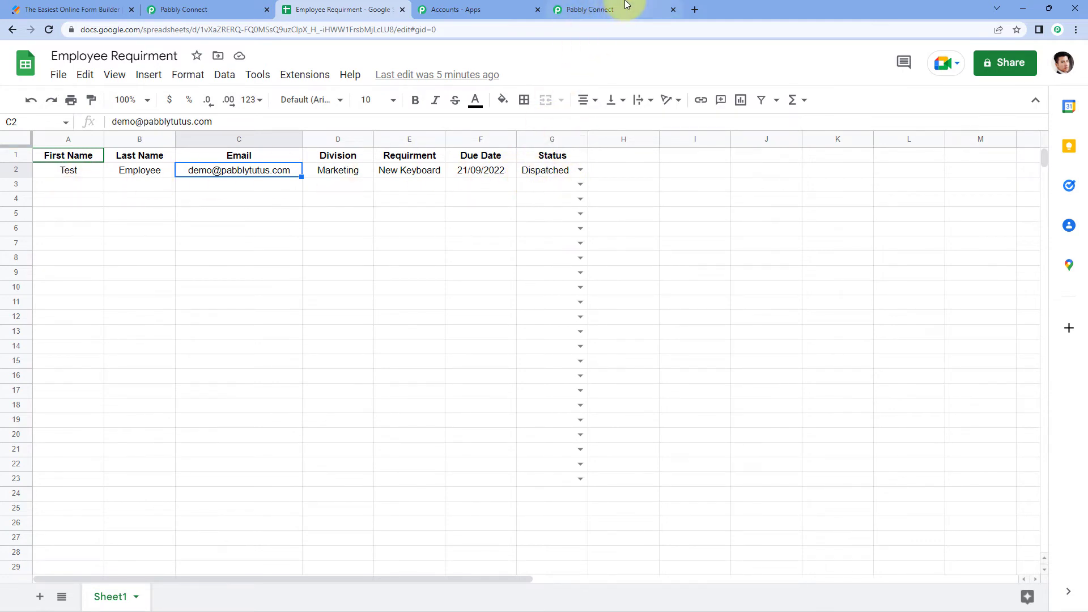
Scroll the captured webhook response down to the Status field showing Dispatched
left_click(616, 7)
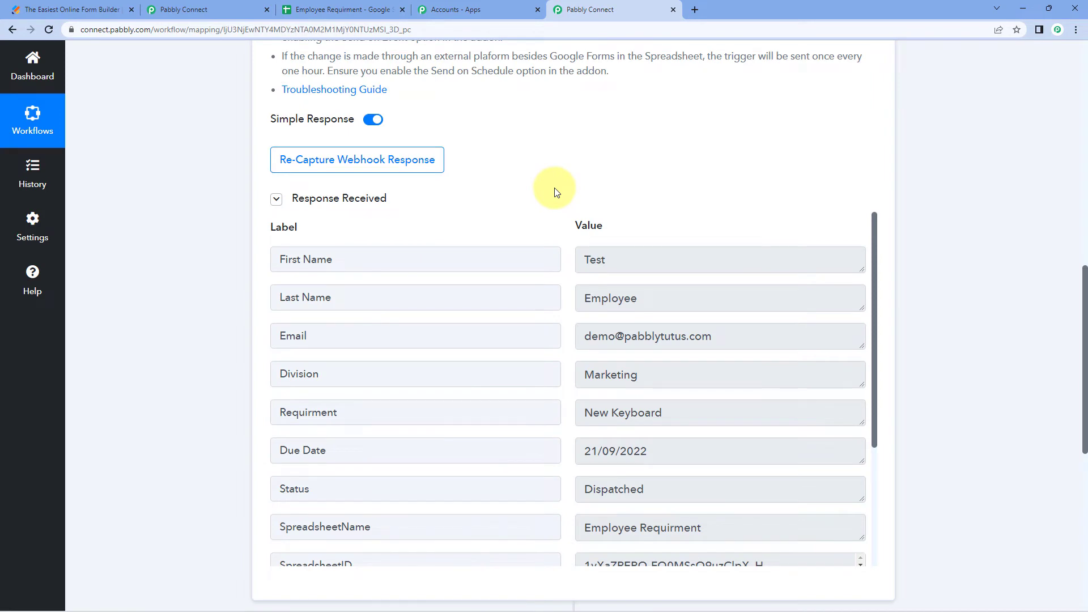
scroll(557, 193, "down", 1)
scroll(556, 170, "down", 2)
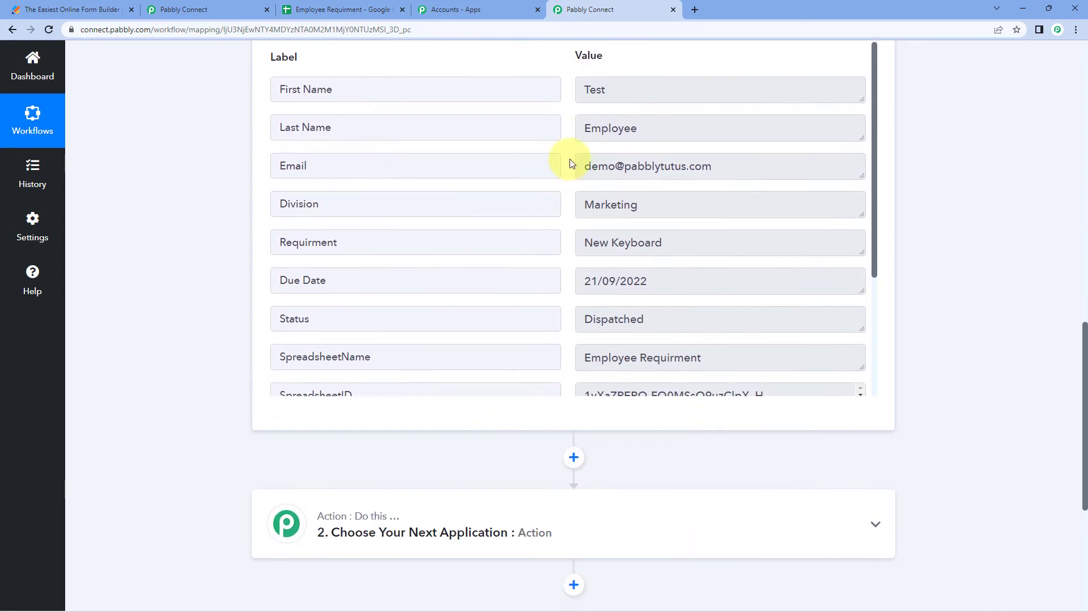
scroll(564, 162, "down", 1)
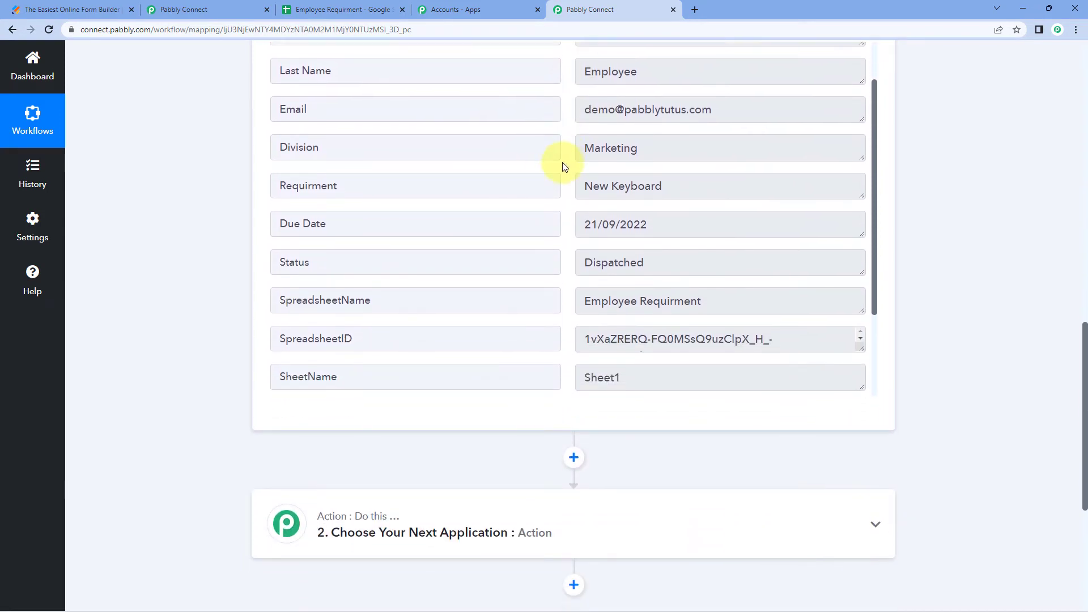
scroll(564, 165, "down", 2)
double_click(374, 149)
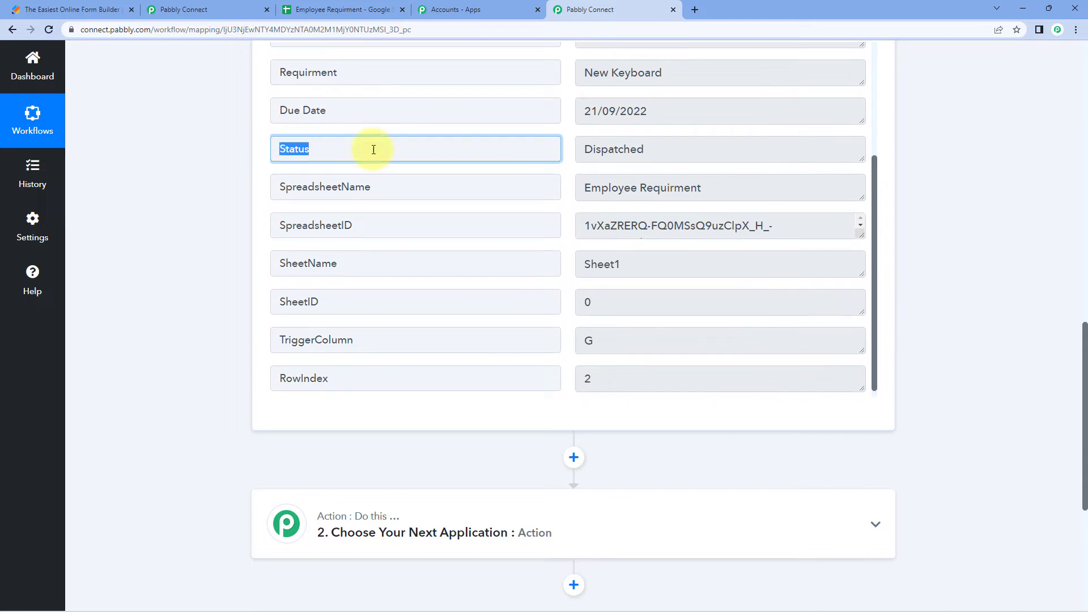
left_click(656, 151)
left_click_drag(696, 148, 590, 146)
left_click(564, 151)
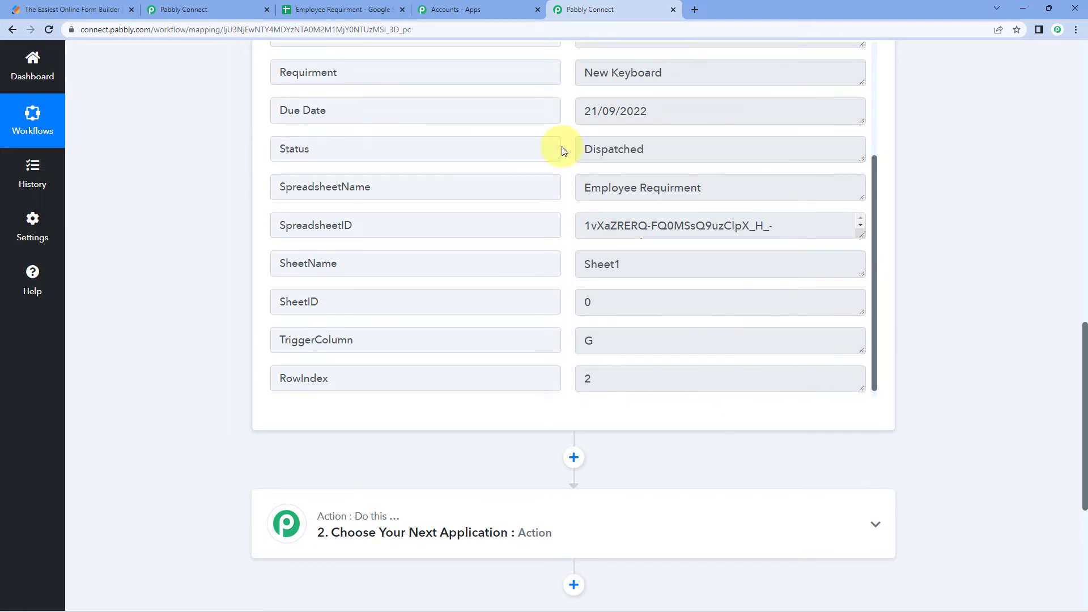
Compare the captured Status Dispatched against cell G2, then scroll to the unconfigured action step
left_click(354, 9)
double_click(580, 169)
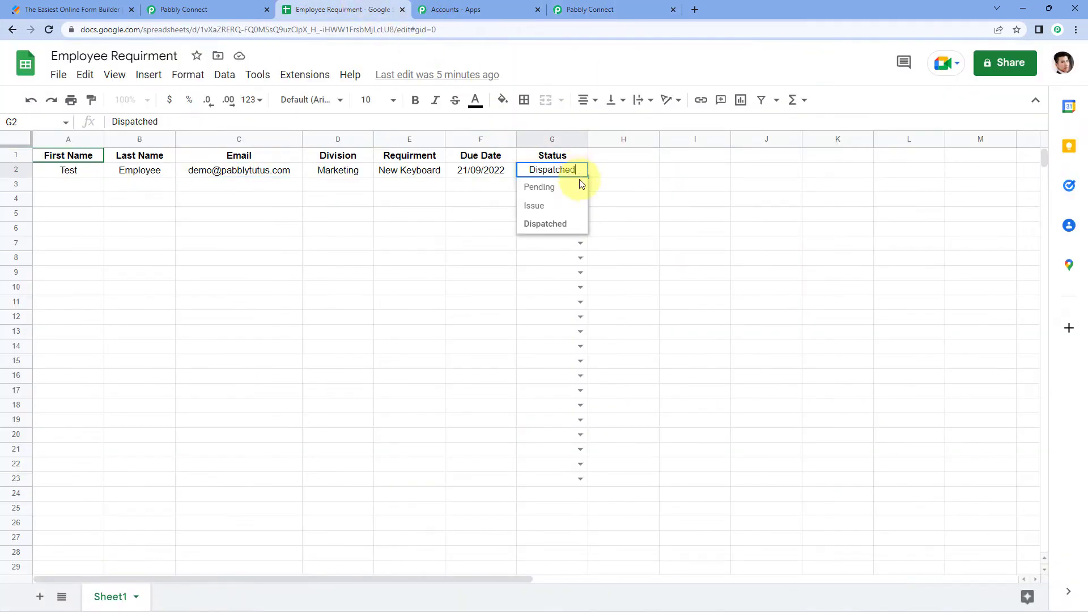
left_click(468, 197)
left_click(586, 7)
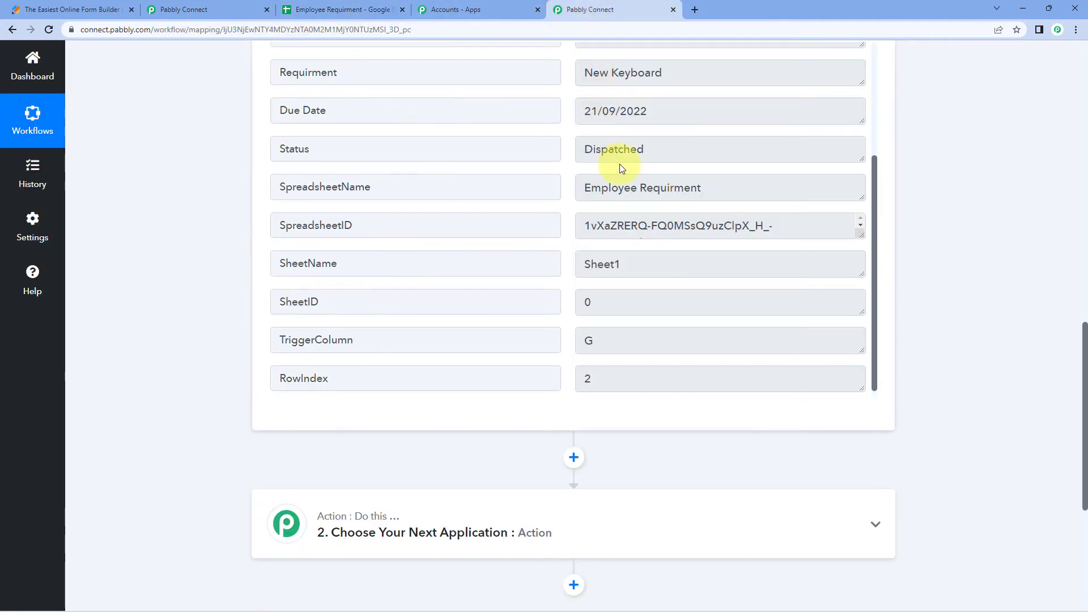
left_click_drag(674, 154, 570, 152)
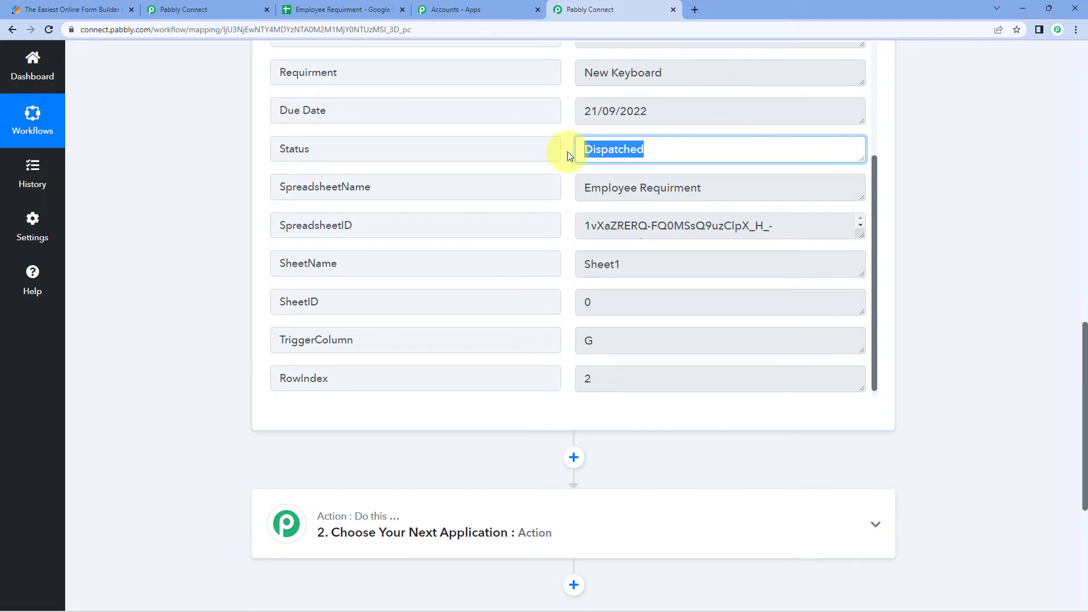
left_click(377, 8)
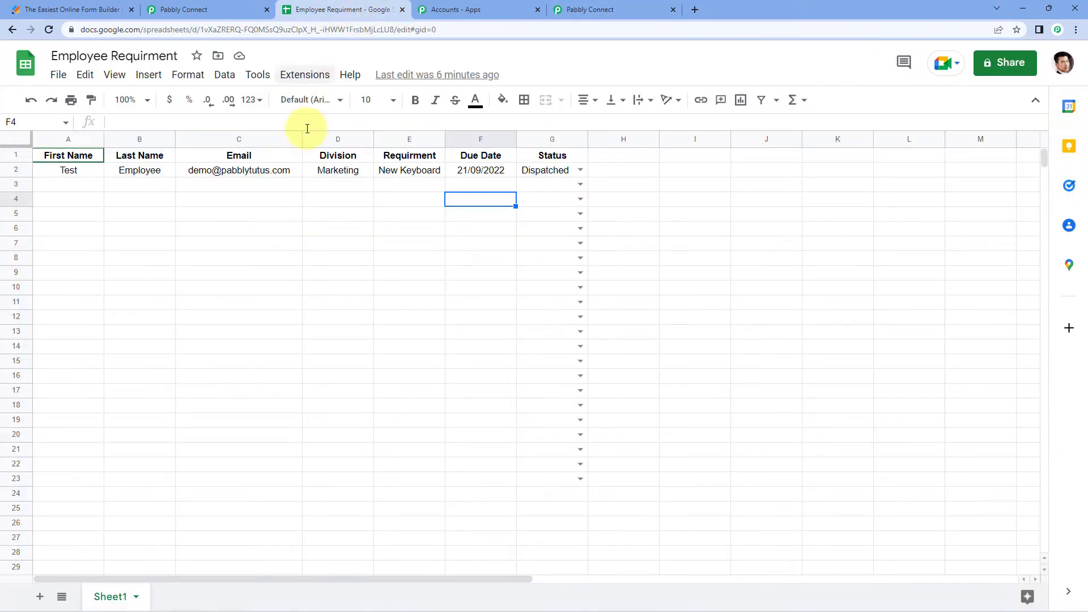
left_click(258, 188)
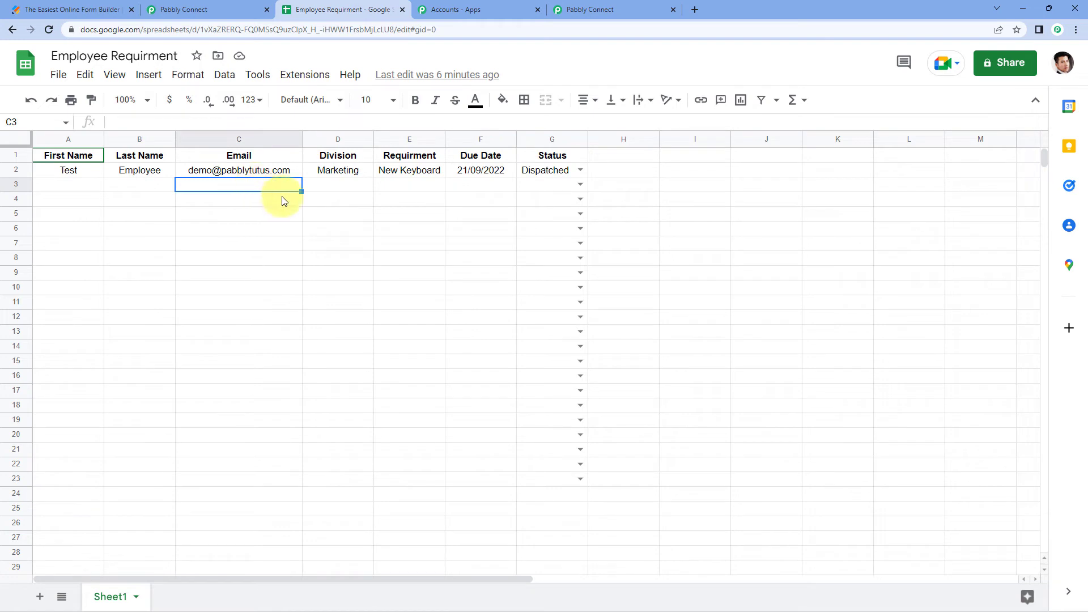
left_click(605, 9)
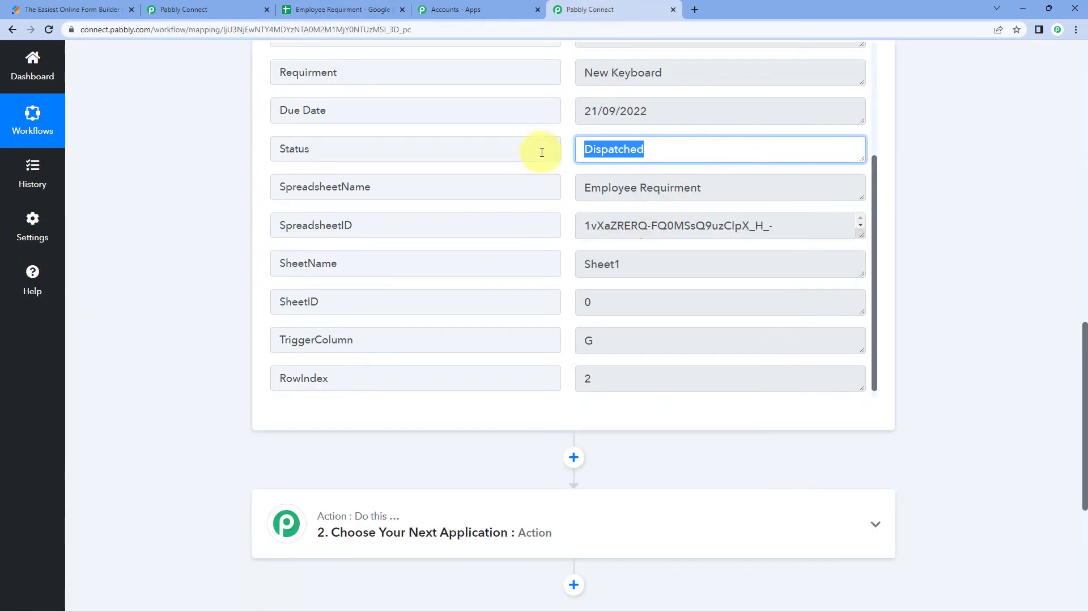
left_click(570, 151)
left_click_drag(360, 151, 258, 153)
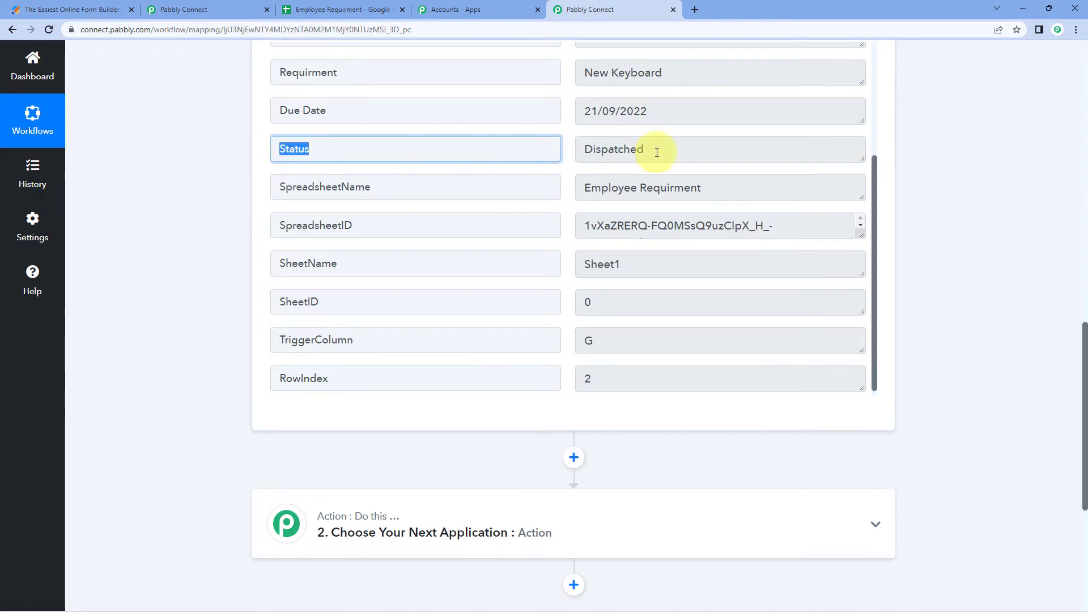
left_click_drag(681, 152, 576, 151)
left_click(564, 161)
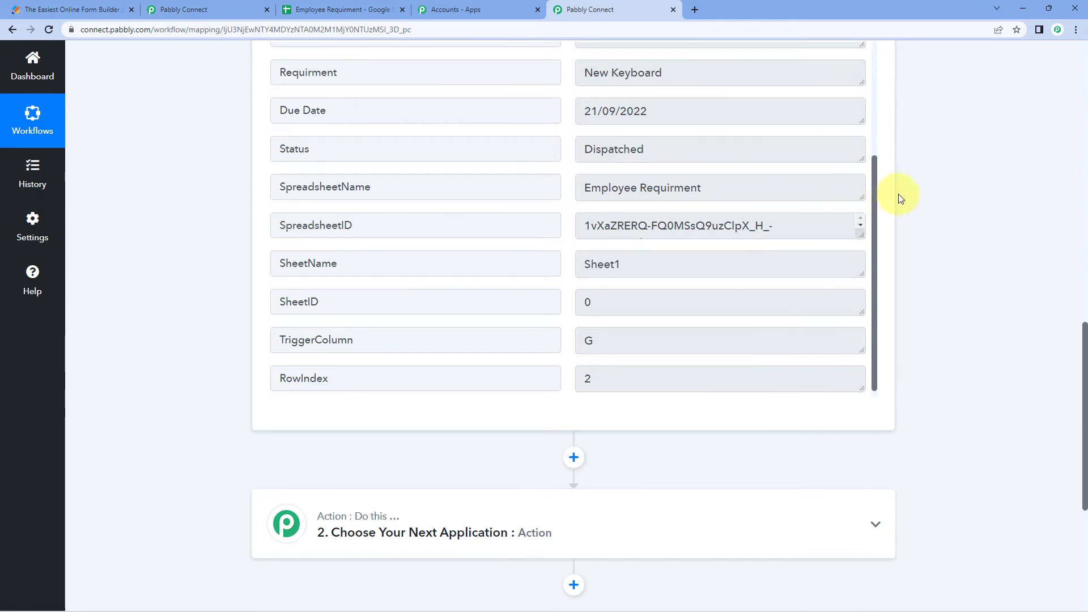
scroll(925, 195, "down", 5)
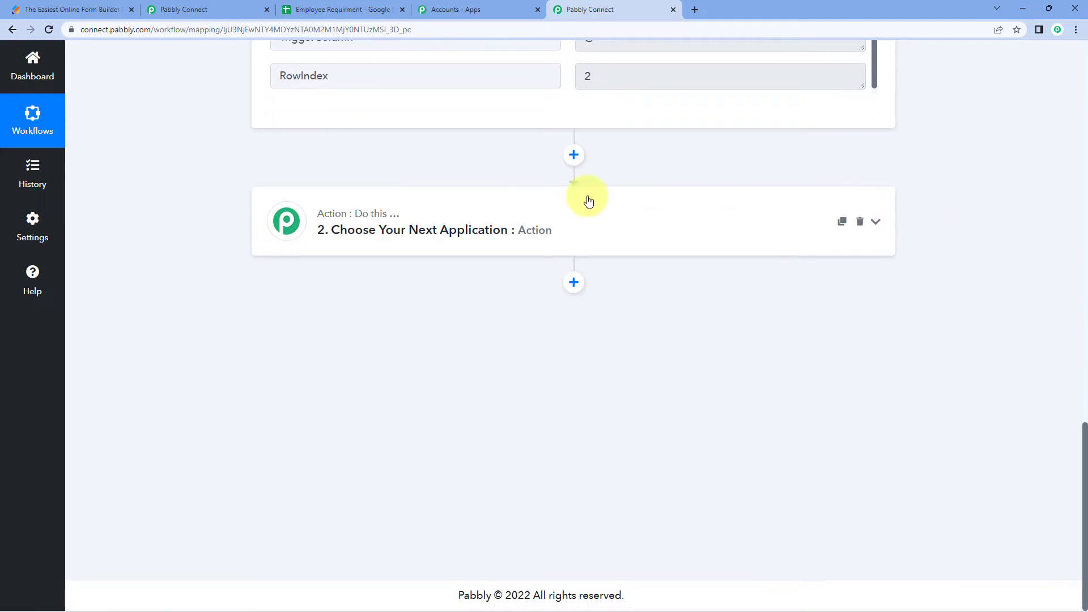
Add a Filter by Pabbly step using the Google Sheets Status : Dispatched field as its label
left_click(511, 216)
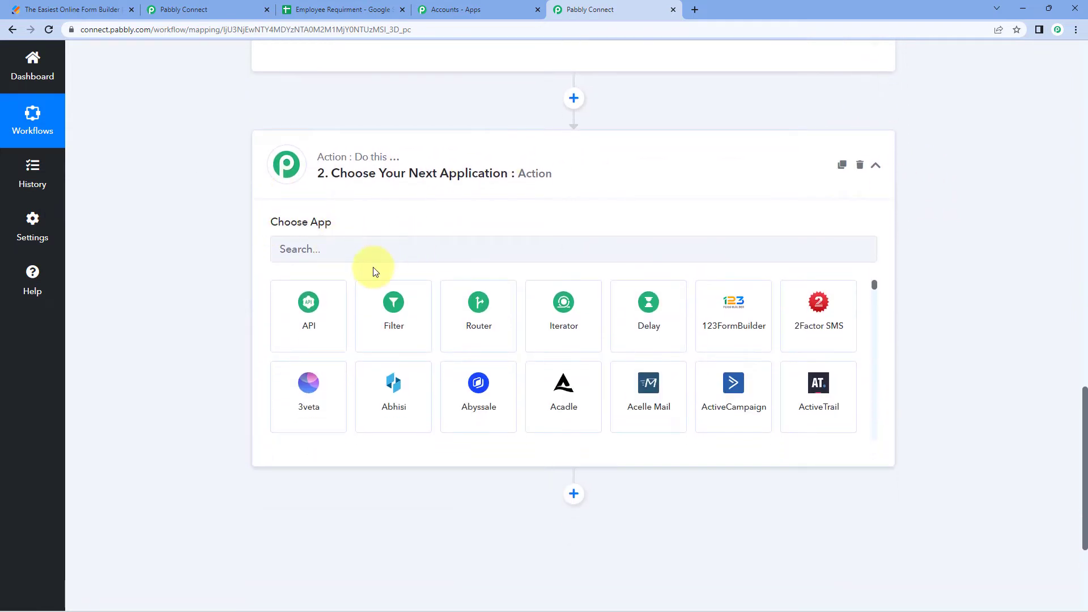
left_click(385, 310)
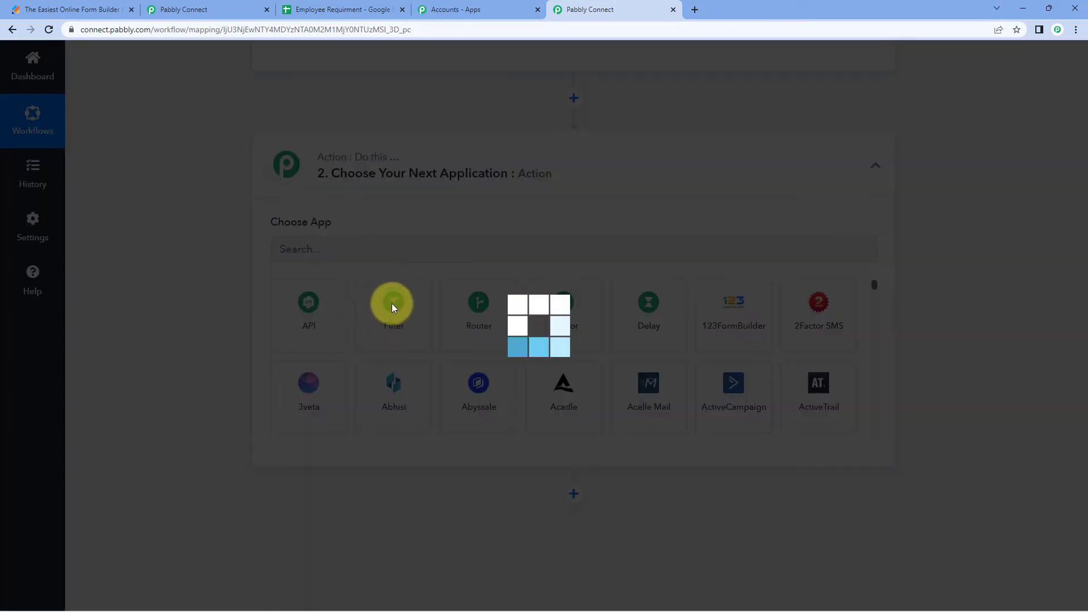
scroll(340, 313, "down", 1)
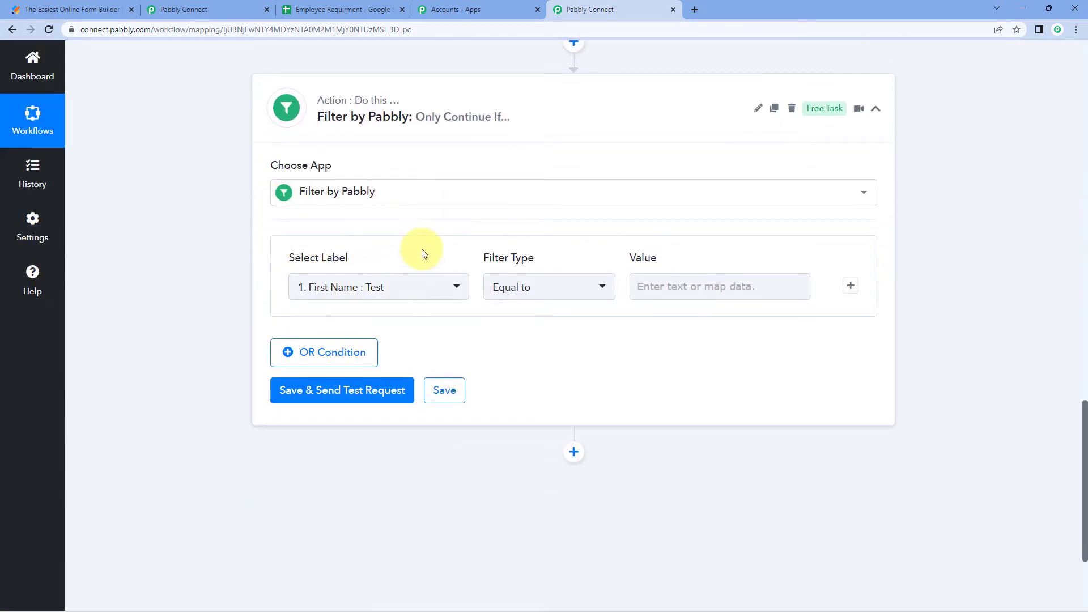
left_click(452, 286)
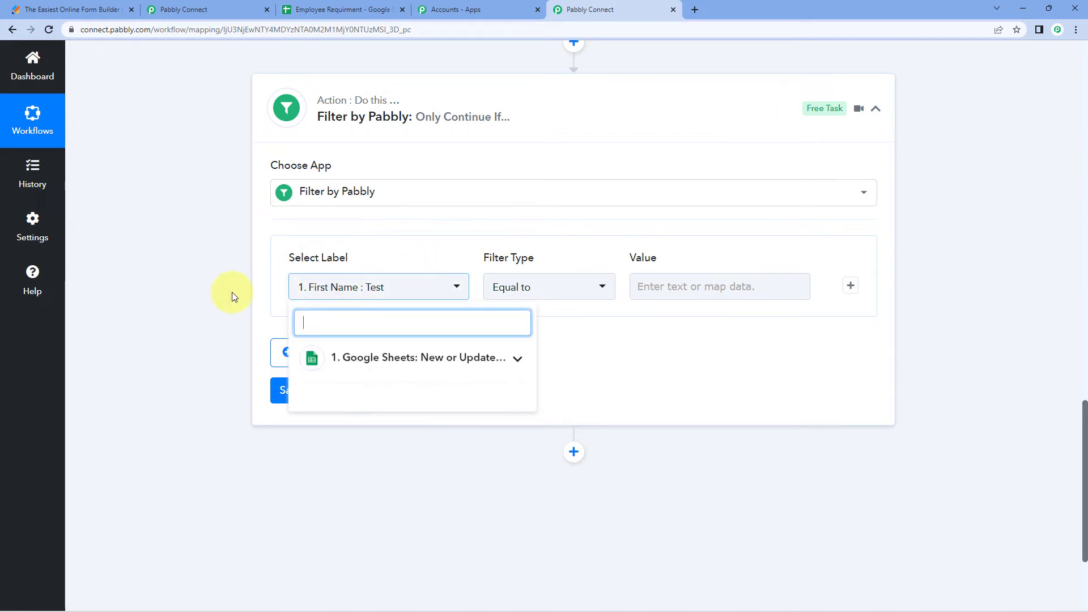
scroll(233, 291, "down", 1)
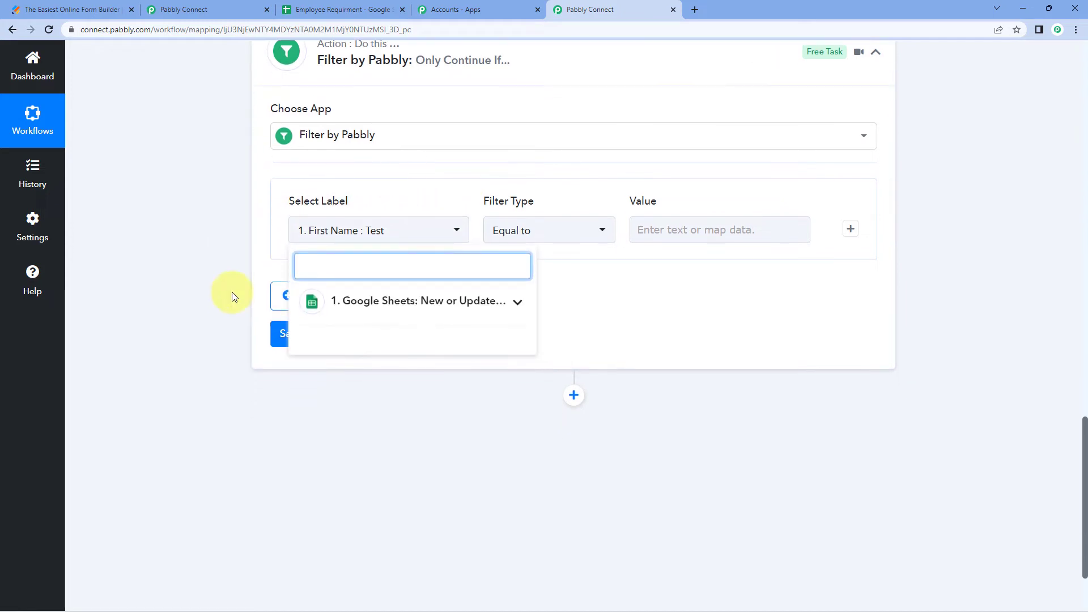
left_click(468, 303)
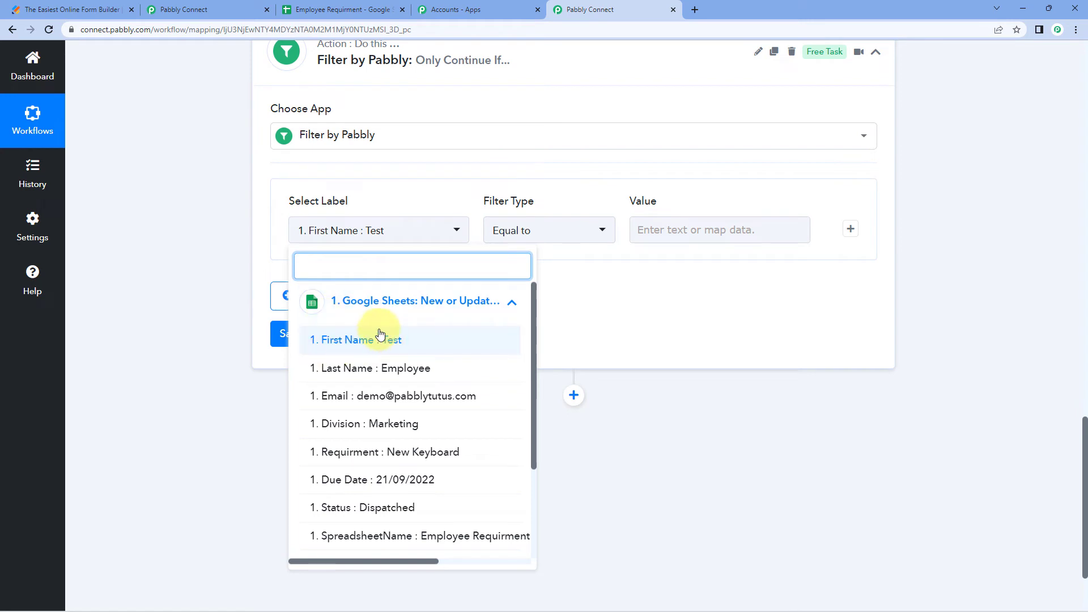
scroll(369, 420, "down", 2)
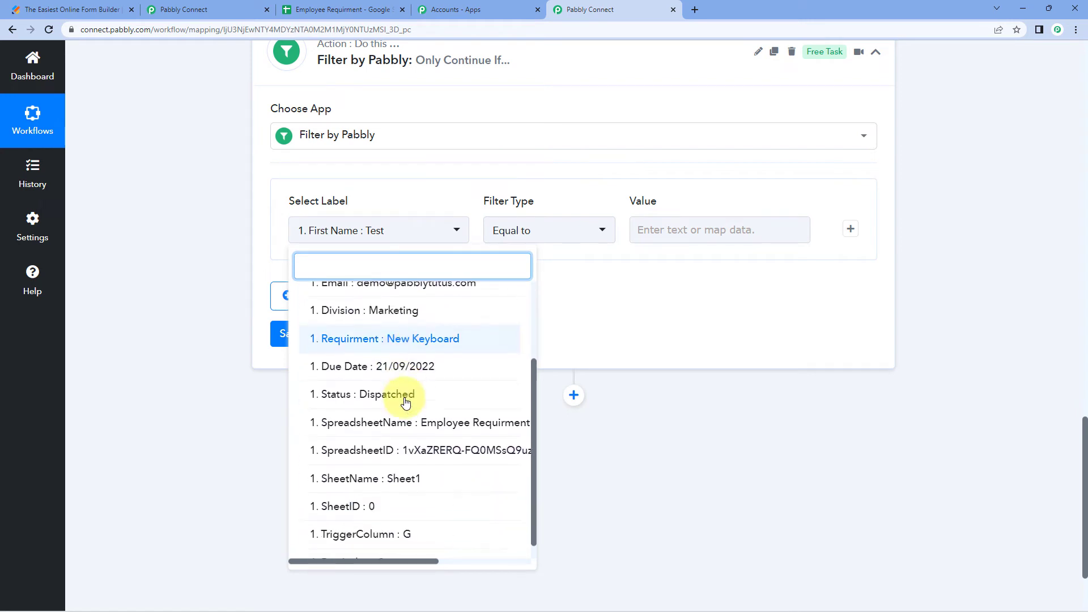
left_click(340, 394)
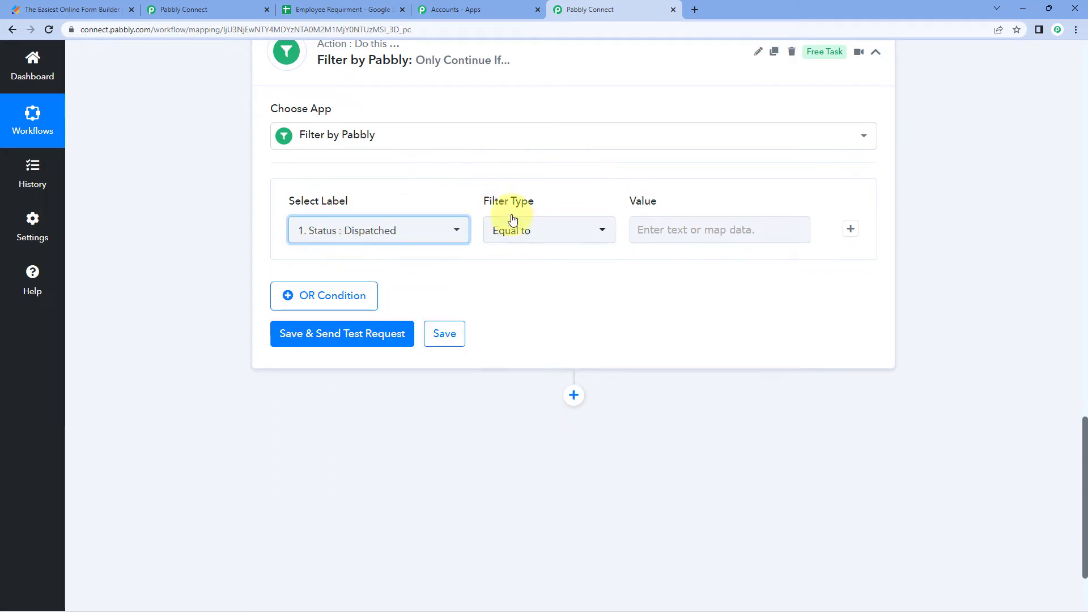
Set the filter to Equal to Dispatched, checking the value's spelling against cell G2
left_click(692, 229)
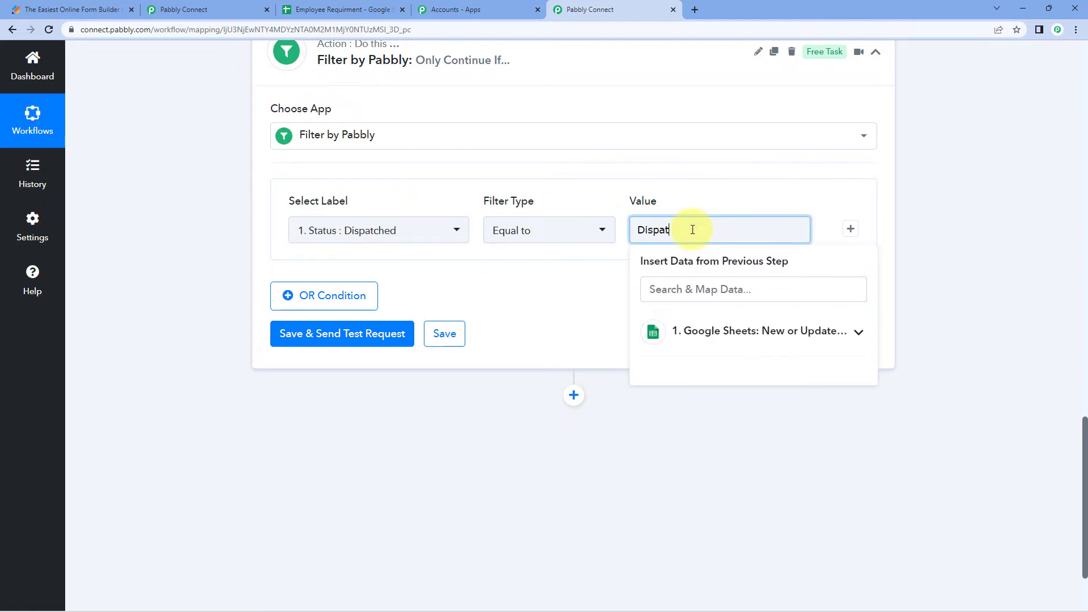
left_click(548, 311)
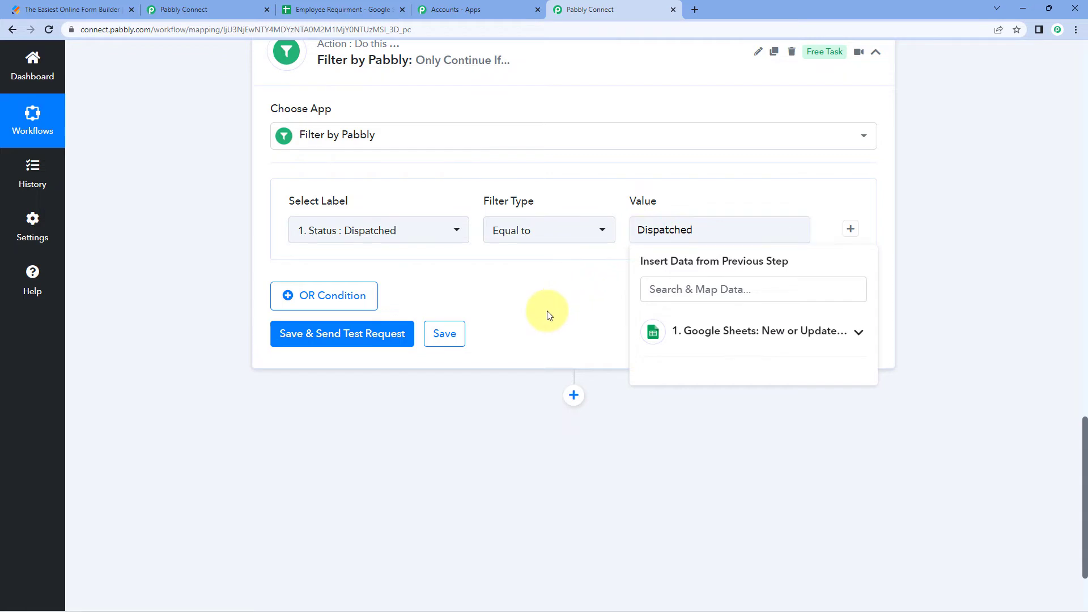
left_click_drag(709, 230, 641, 231)
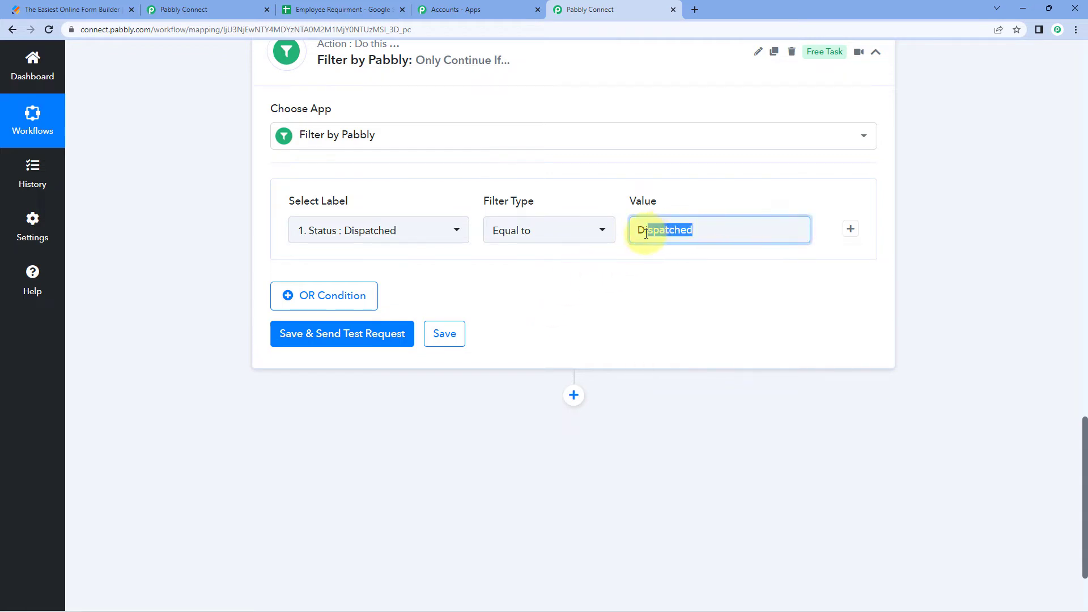
left_click(702, 206)
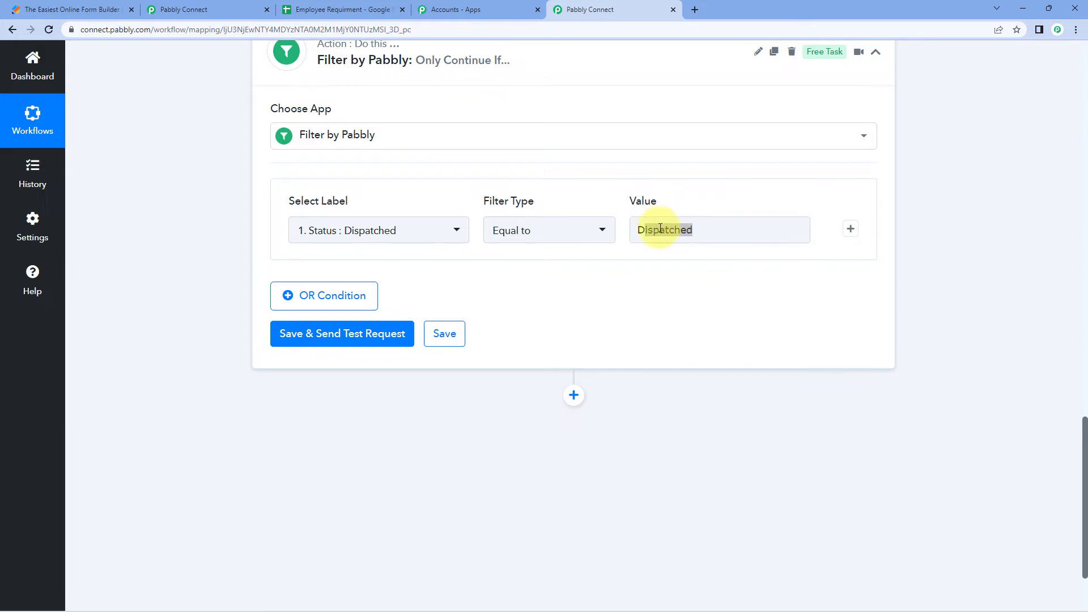
left_click(666, 230)
left_click(704, 199)
left_click(670, 220)
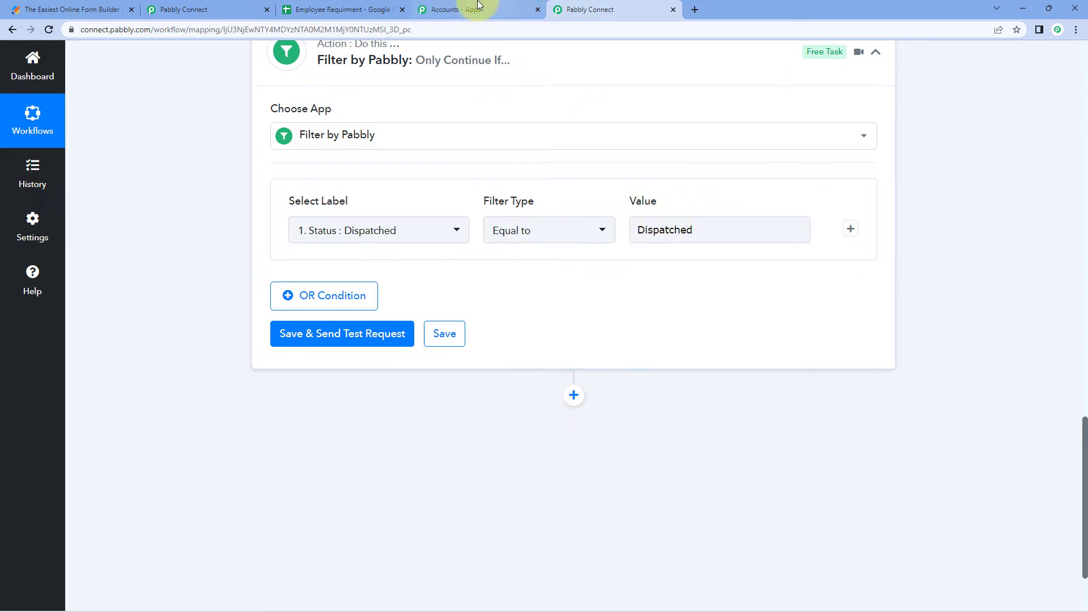
left_click(334, 9)
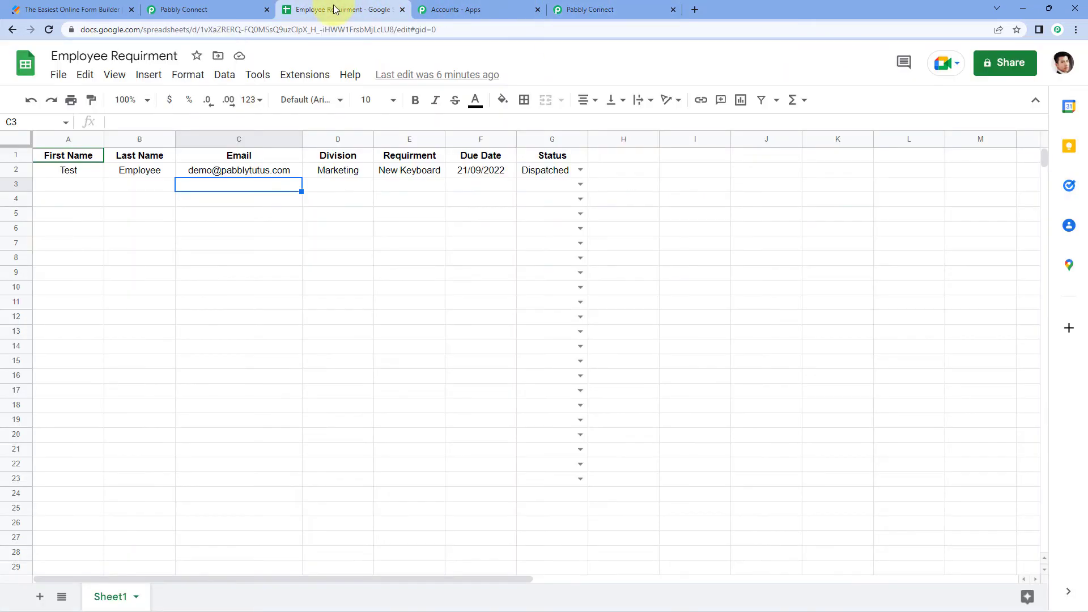
left_click(563, 168)
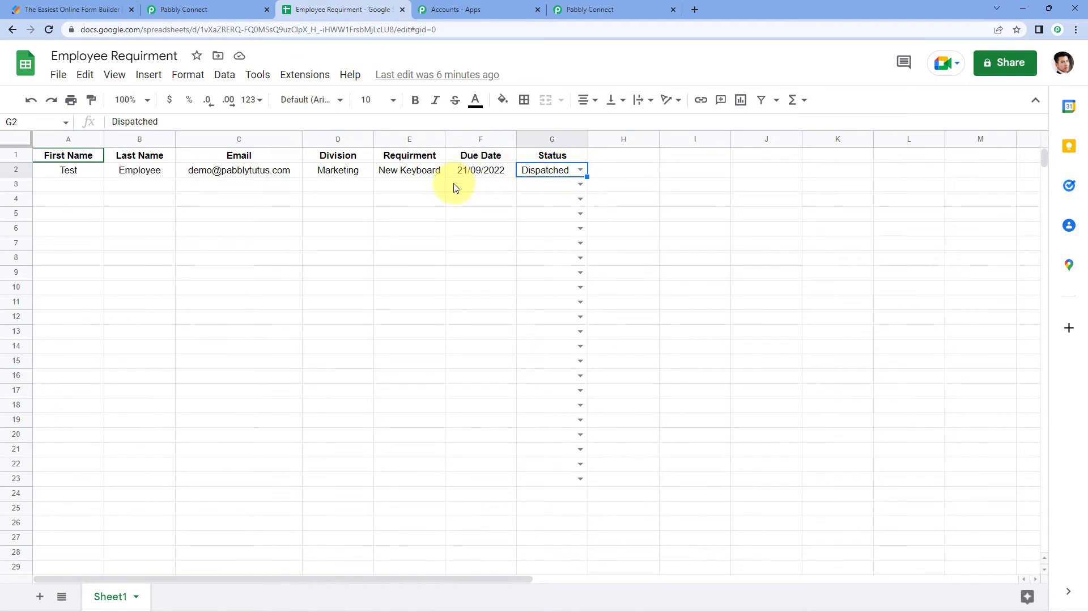
left_click(590, 9)
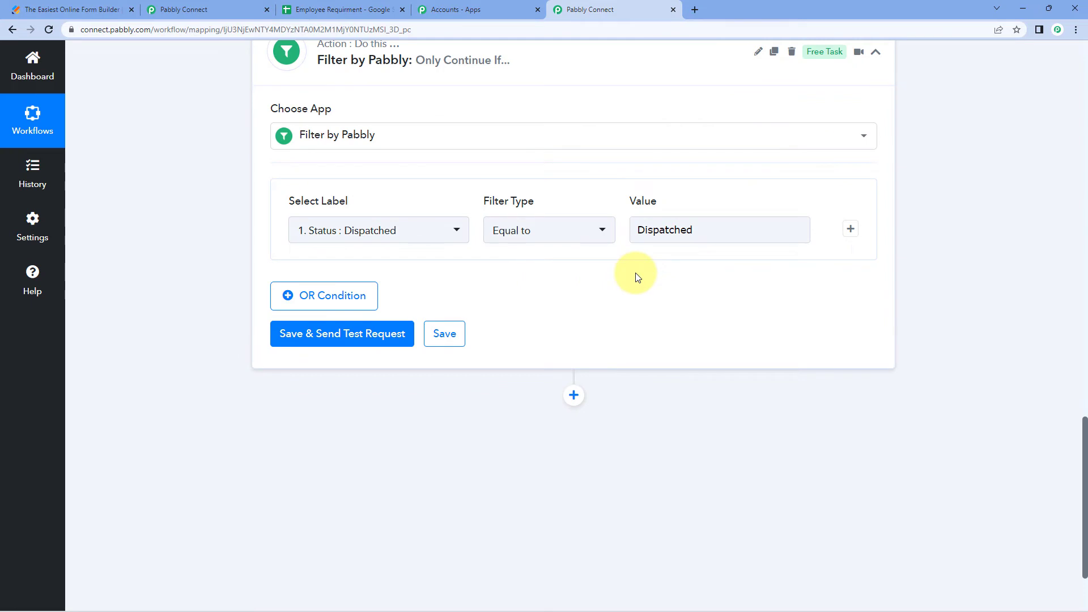
left_click(705, 231)
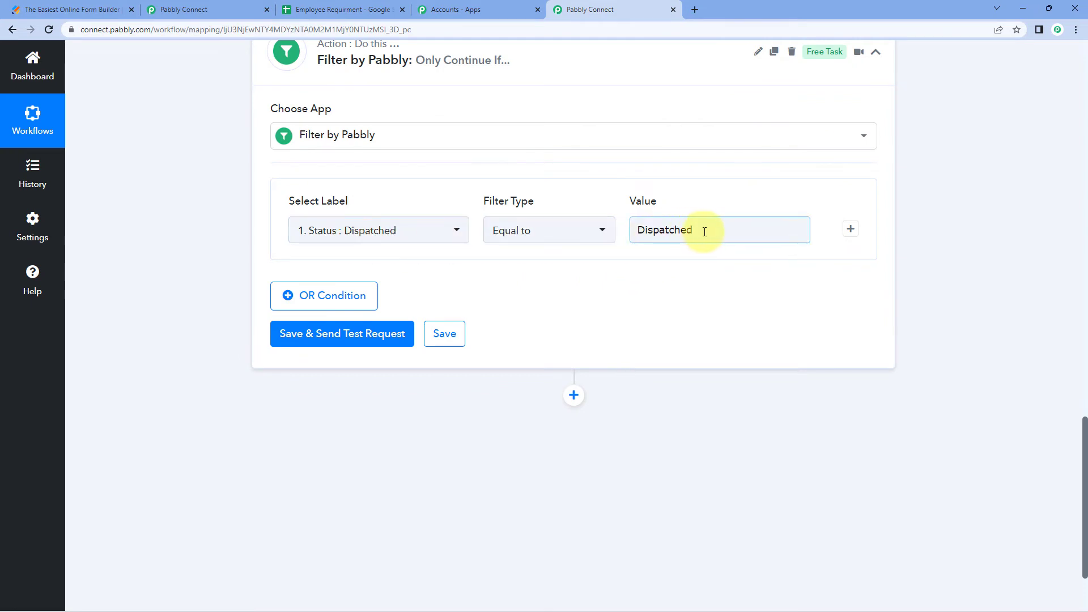
left_click_drag(705, 231, 616, 230)
left_click(696, 203)
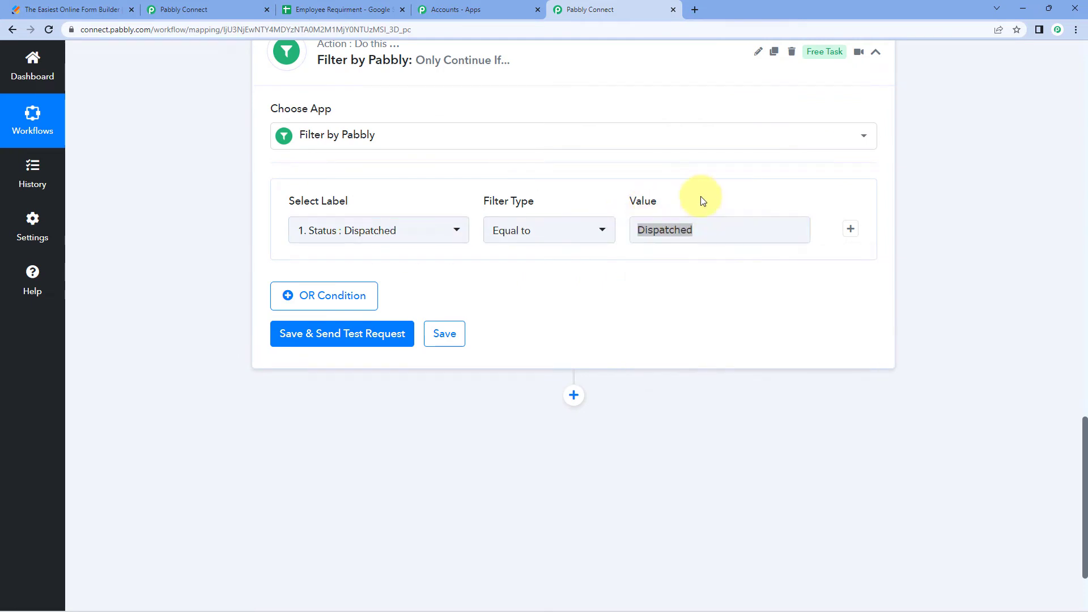
left_click(688, 226)
left_click(343, 9)
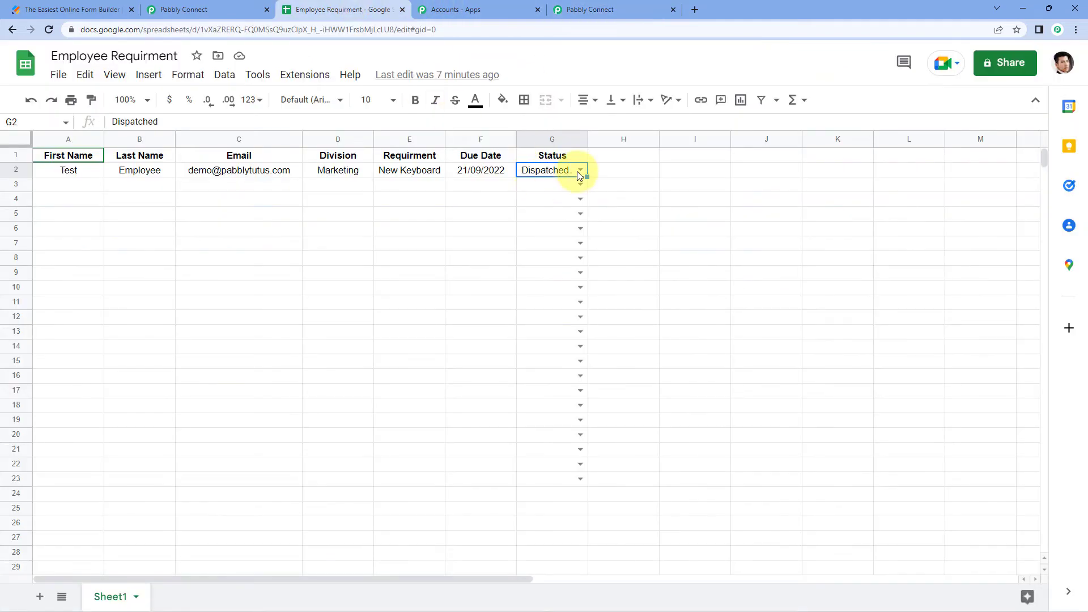
left_click(579, 173)
left_click(639, 5)
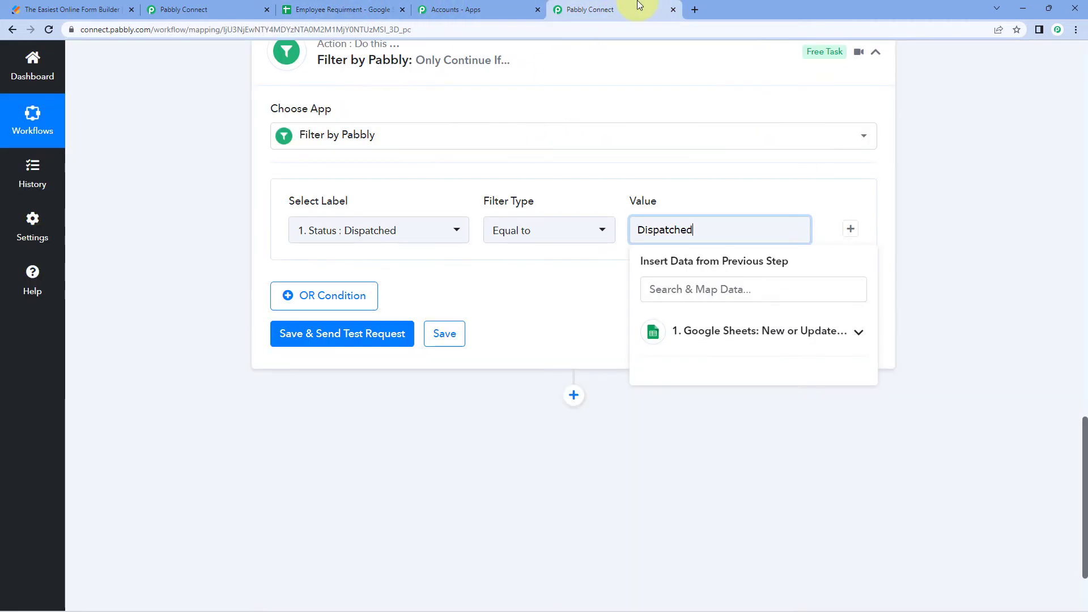
left_click(542, 104)
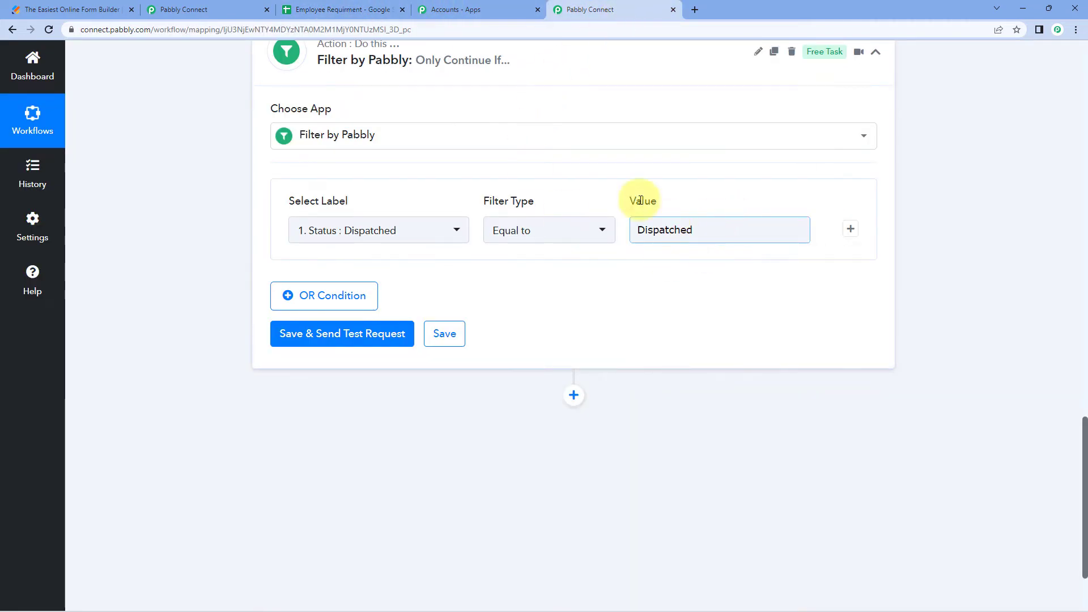
Run Save & Send Test Request and confirm the response shows success with Condition is true
left_click(336, 335)
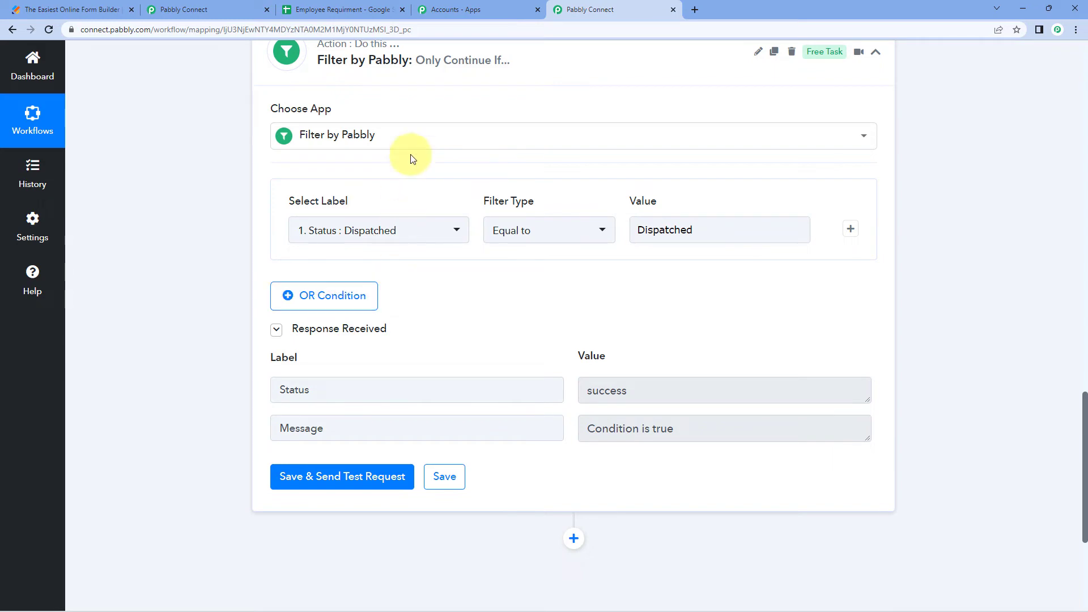
scroll(494, 231, "up", 10)
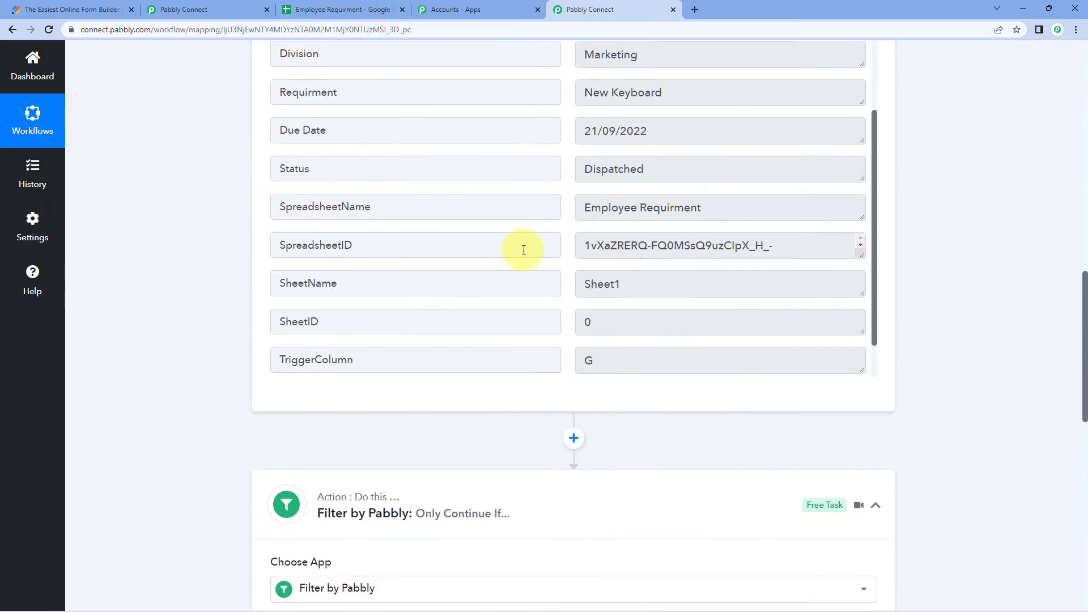
left_click_drag(648, 240, 269, 244)
scroll(208, 247, "down", 8)
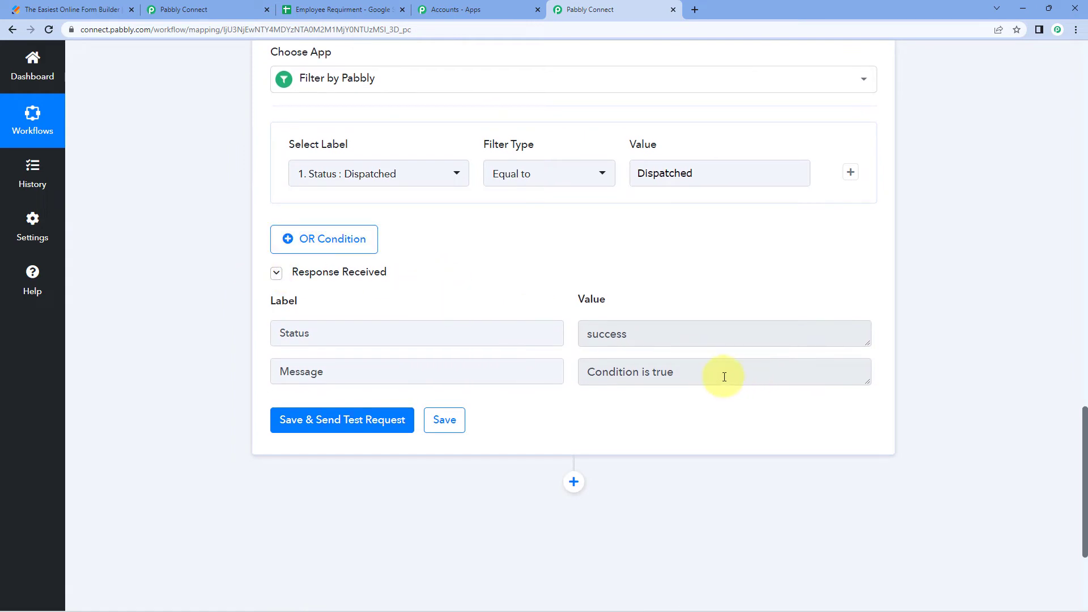
left_click_drag(724, 377, 572, 375)
left_click(555, 299)
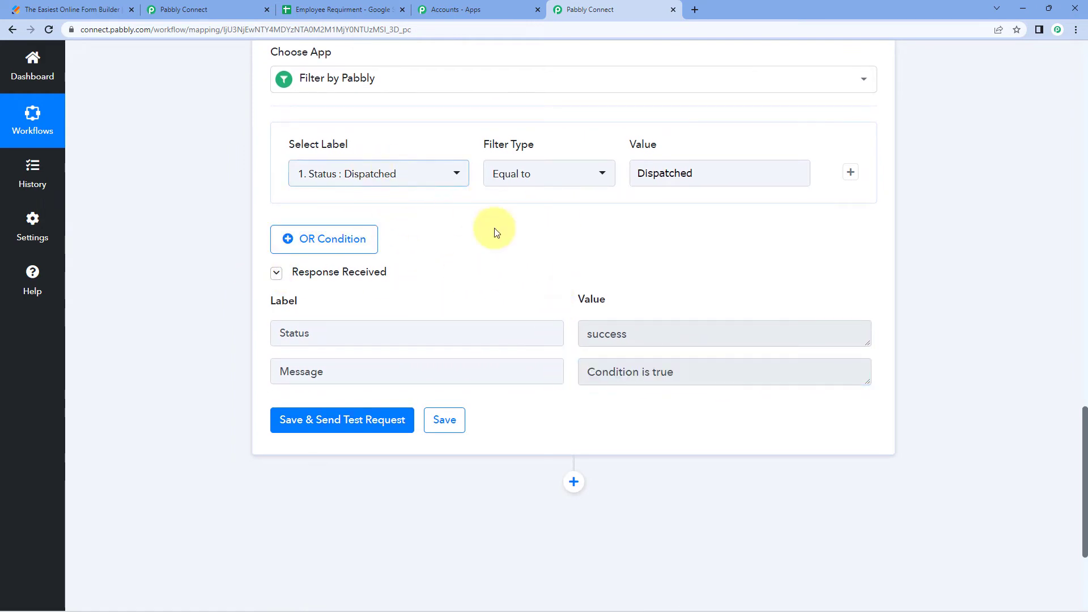
left_click(695, 378)
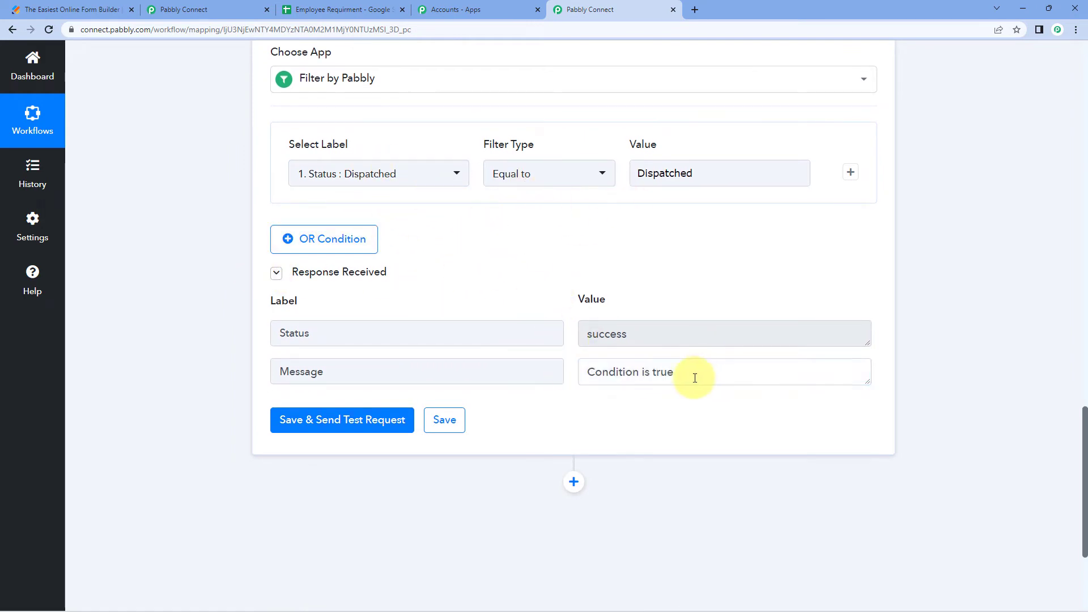
left_click_drag(695, 378, 571, 368)
left_click(538, 288)
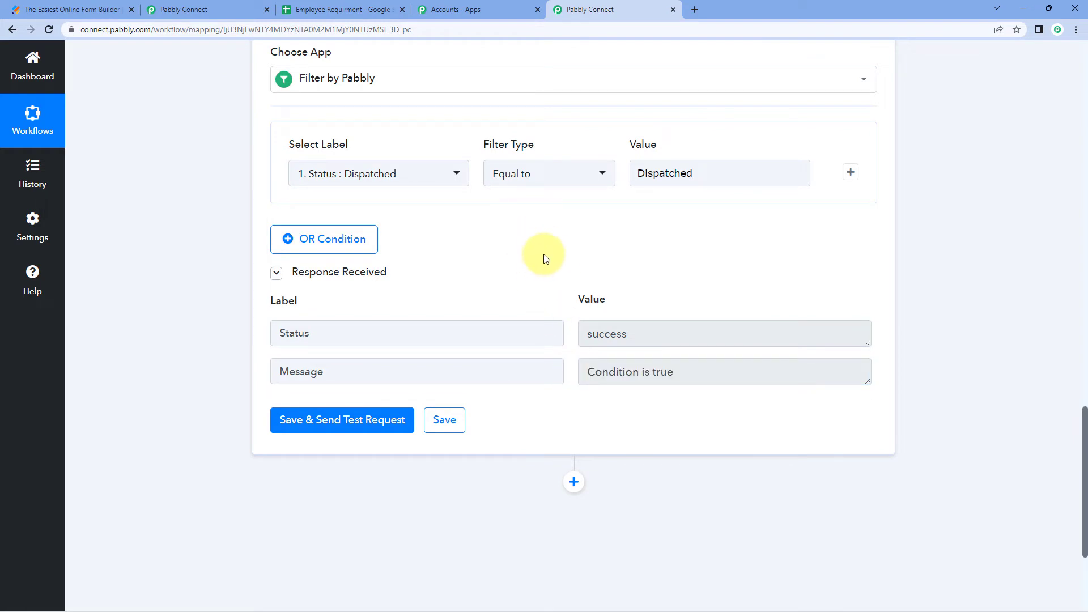
scroll(546, 259, "down", 4)
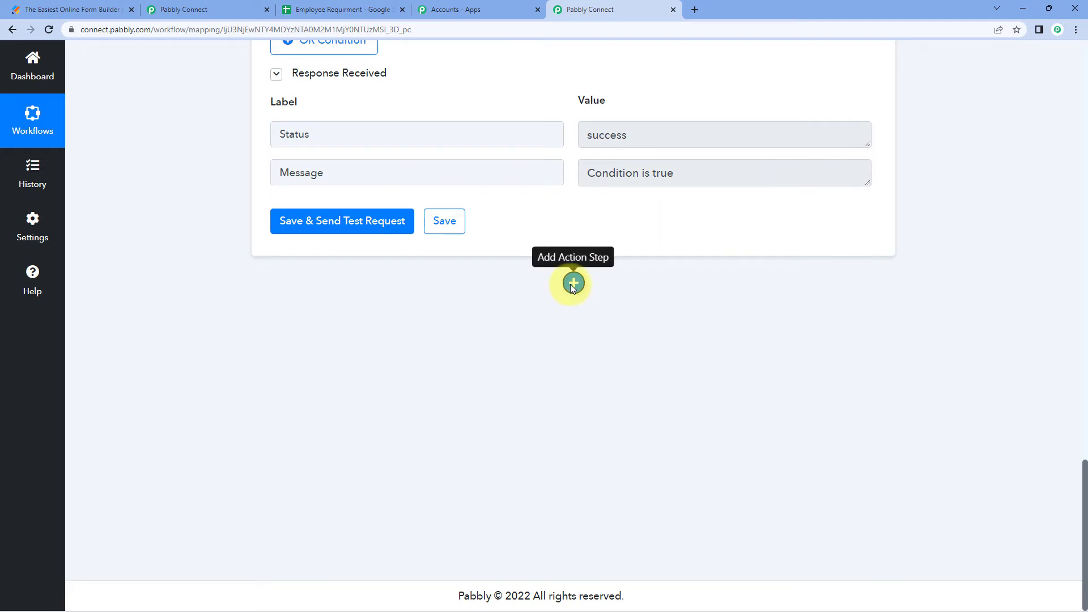
Add a new action step after the collapsed filter and check the recipient email in cell C2
left_click(573, 284)
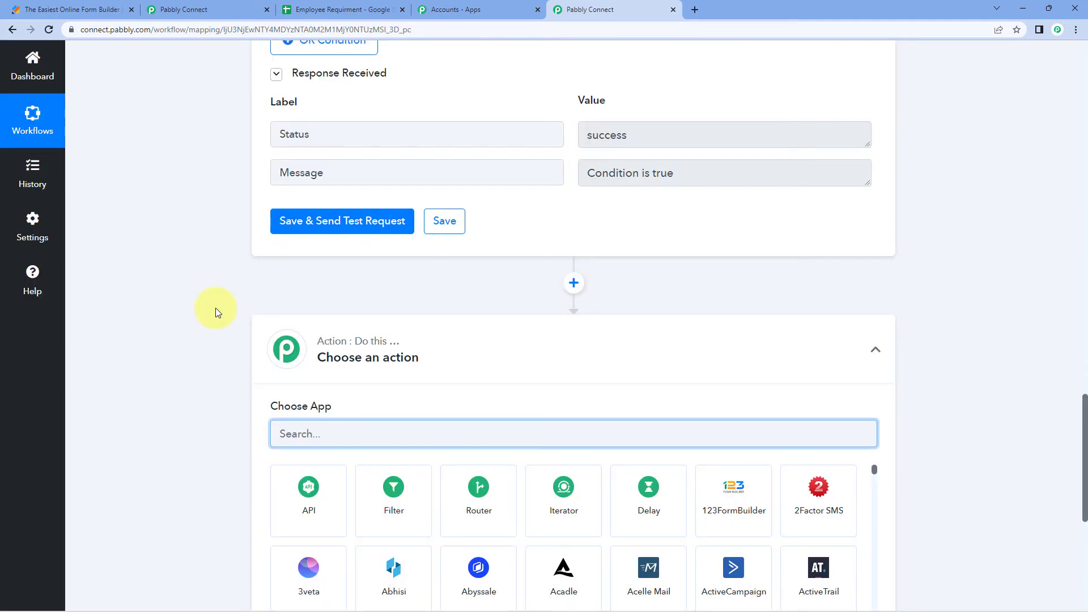
scroll(217, 305, "up", 4)
scroll(577, 103, "up", 2)
left_click(569, 116)
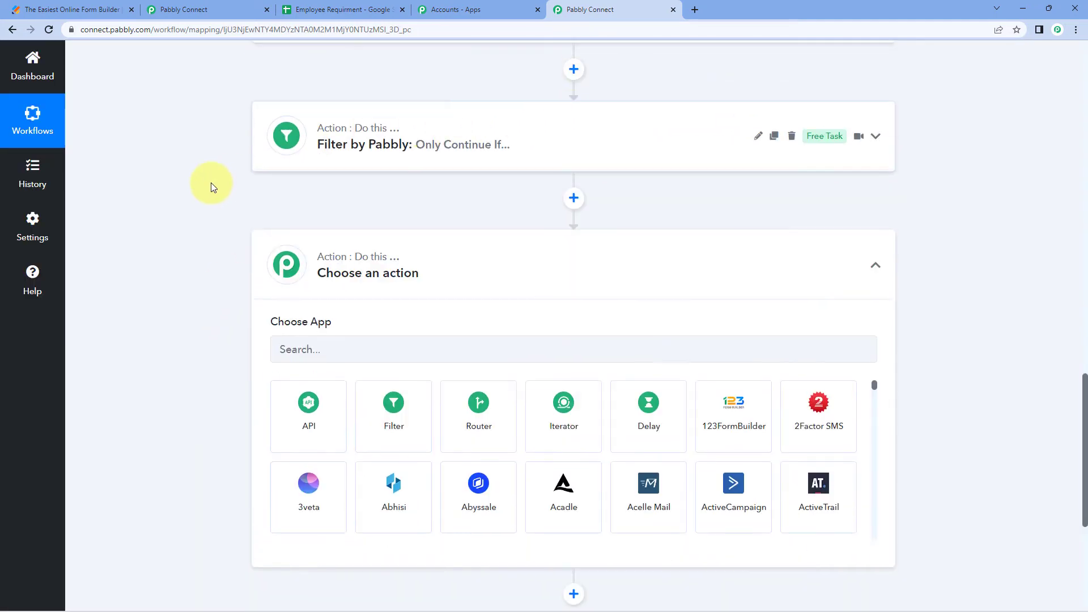
scroll(211, 182, "down", 2)
scroll(227, 174, "up", 2)
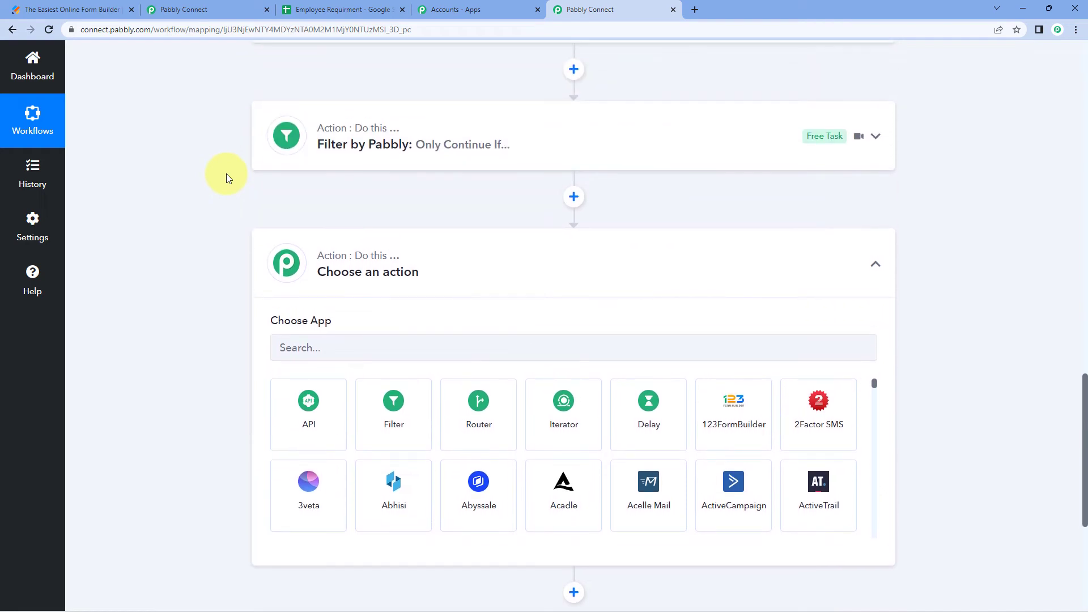
left_click(345, 9)
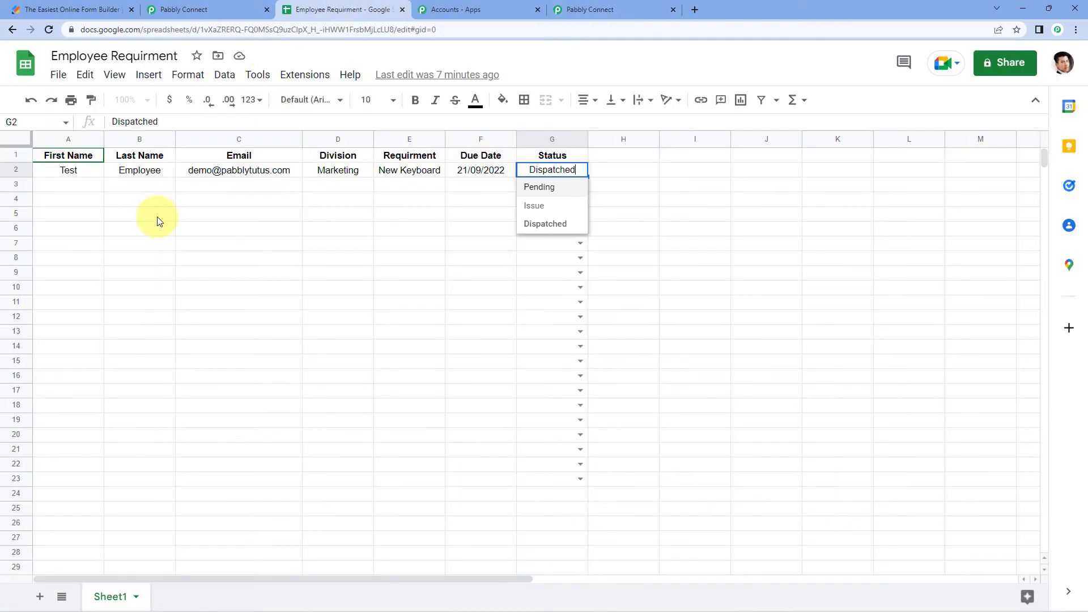
left_click(134, 183)
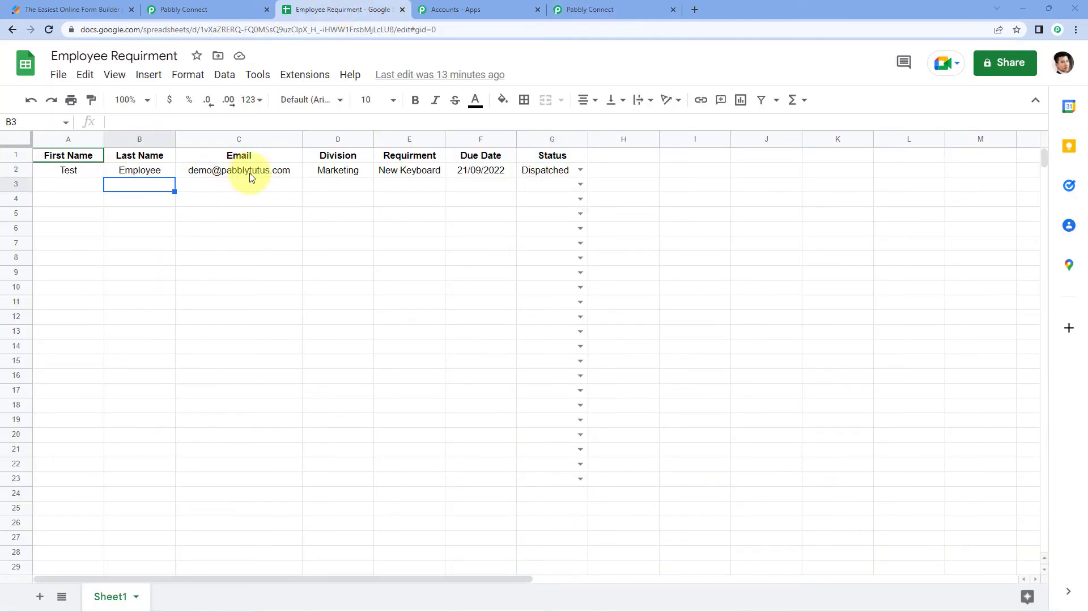
left_click(250, 173)
left_click(270, 192)
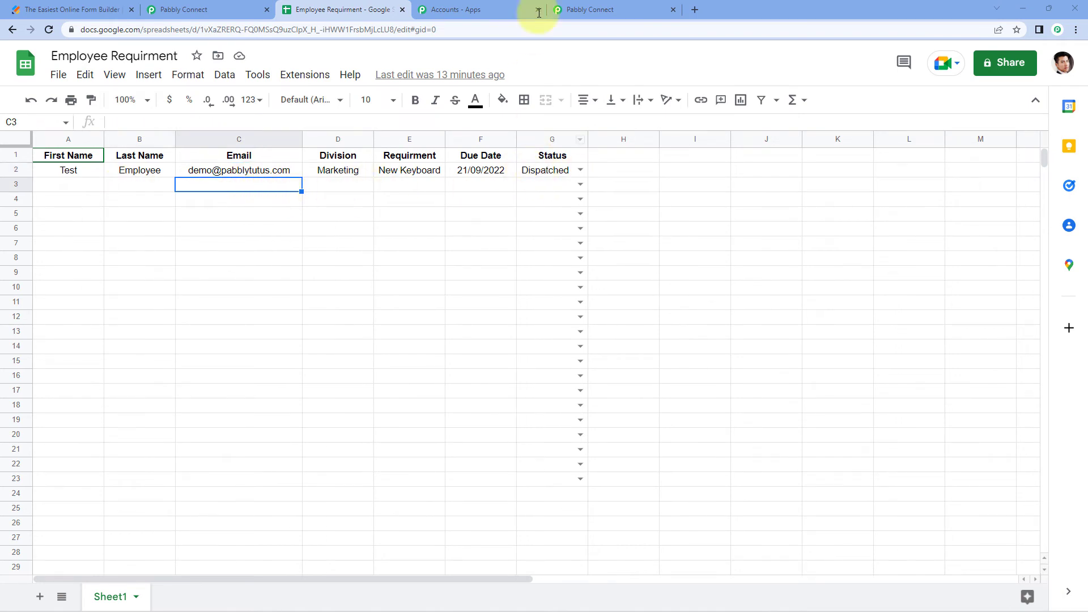
left_click(591, 9)
Choose Gmail with the Send Email action event and start connecting an account
scroll(243, 249, "down", 2)
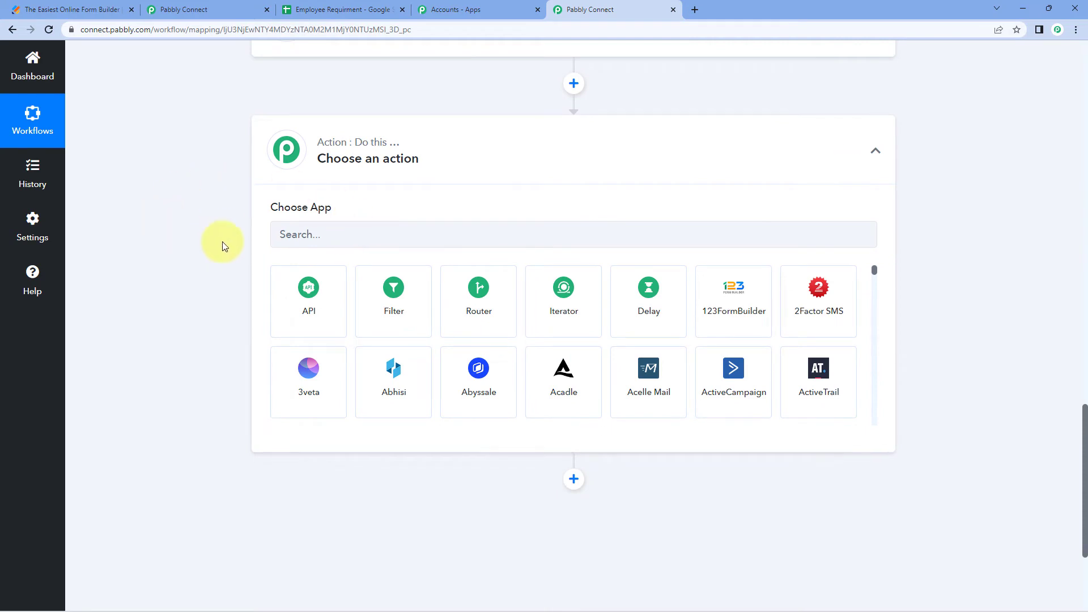
scroll(223, 241, "down", 1)
left_click(299, 180)
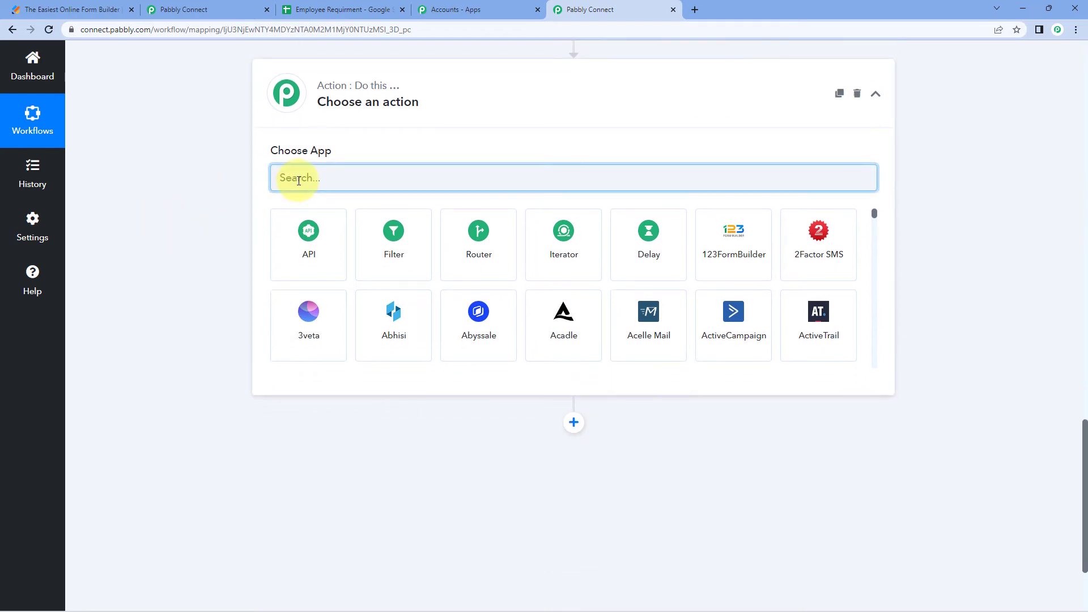
type("Gmail")
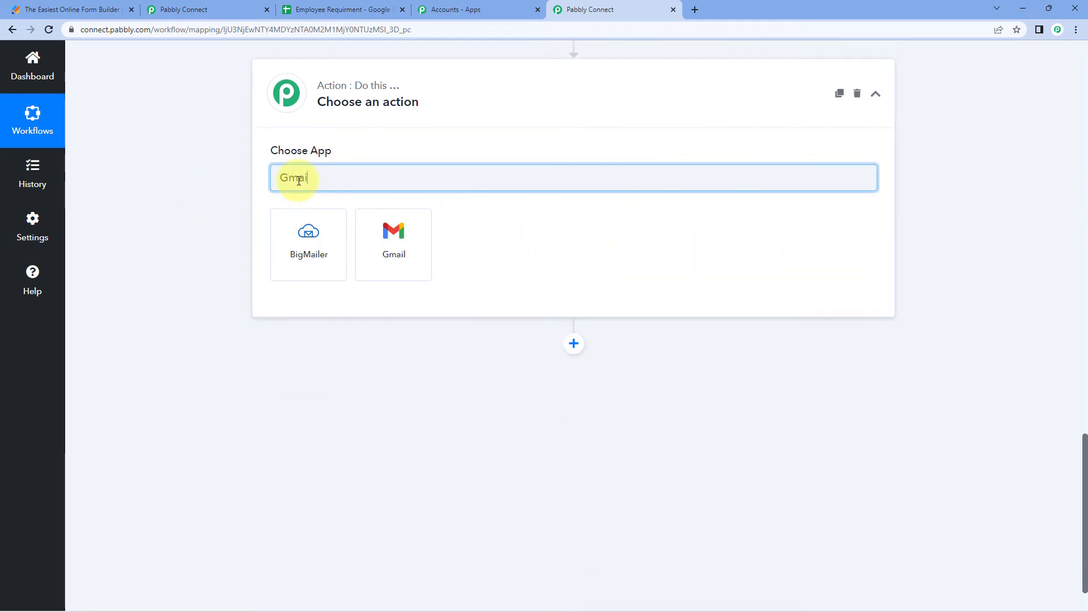
left_click(404, 239)
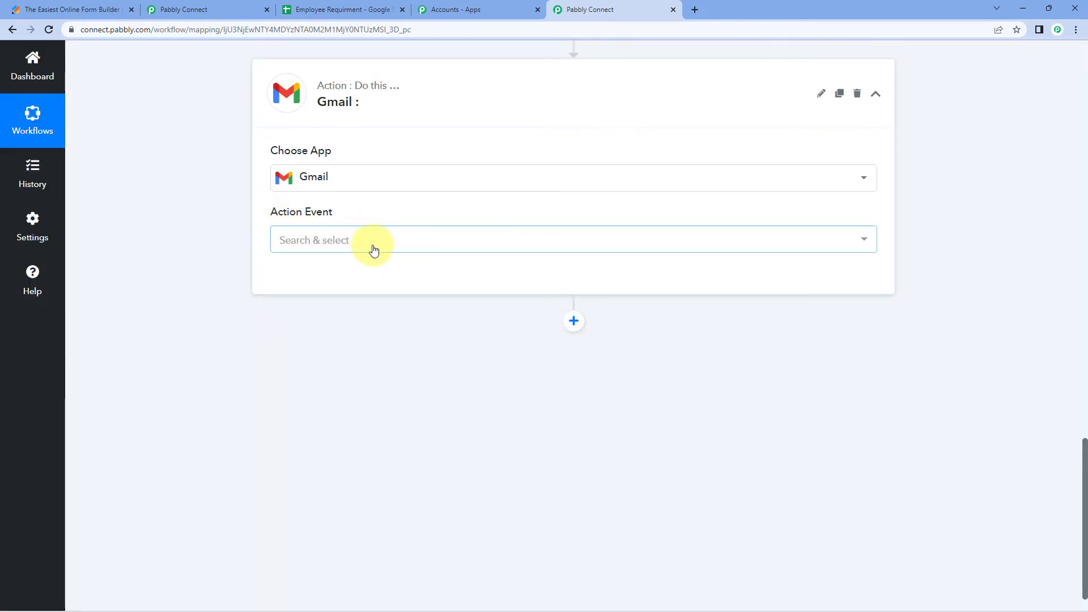
left_click(372, 247)
left_click(340, 303)
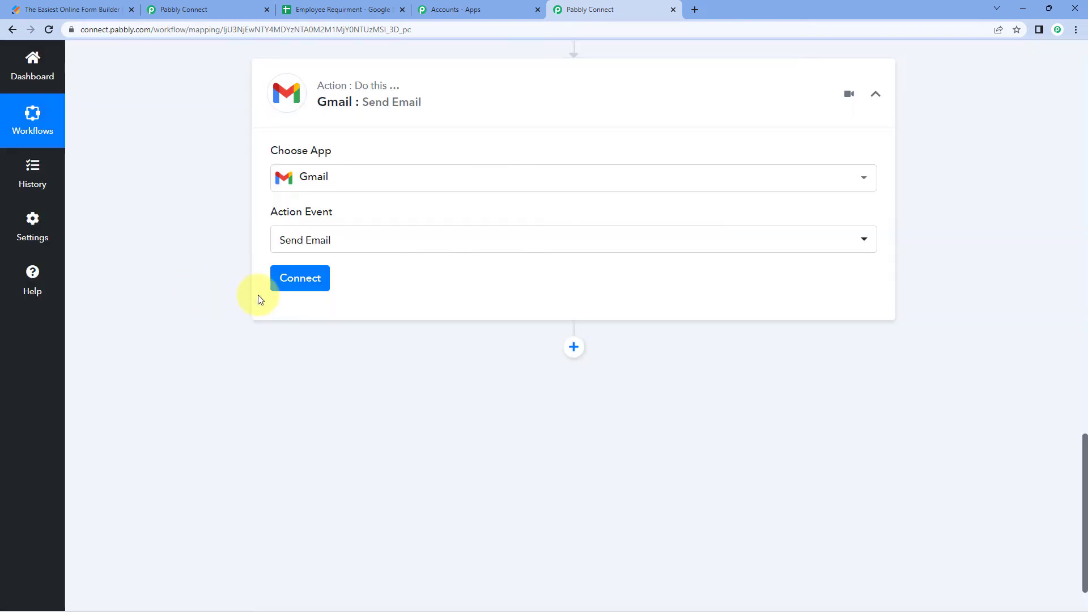
left_click(276, 291)
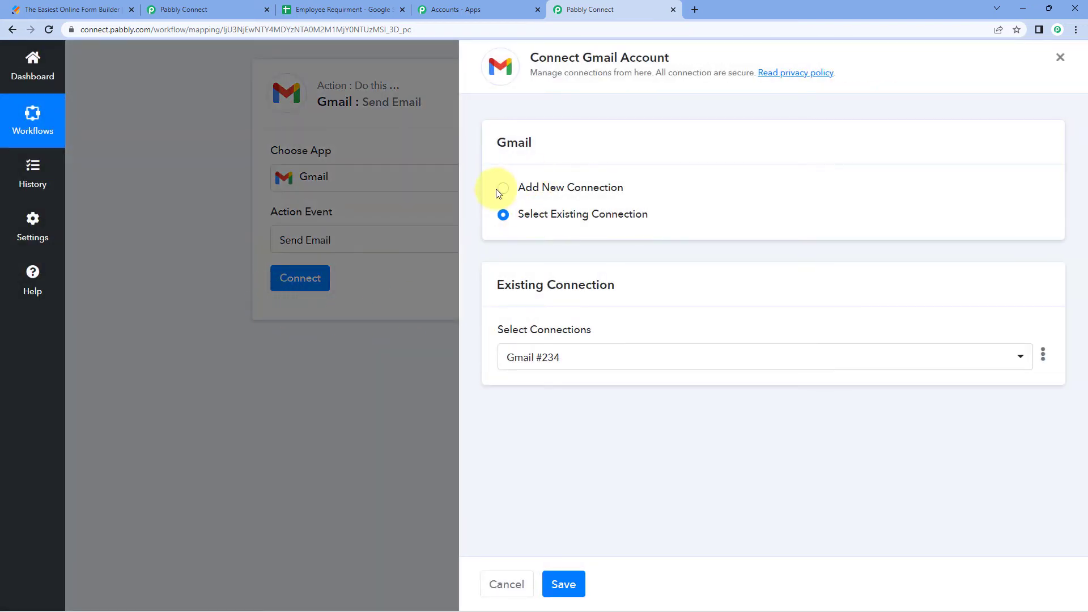
Add a new Gmail connection, picking the Google account and granting Pabbly Connect access
left_click(502, 190)
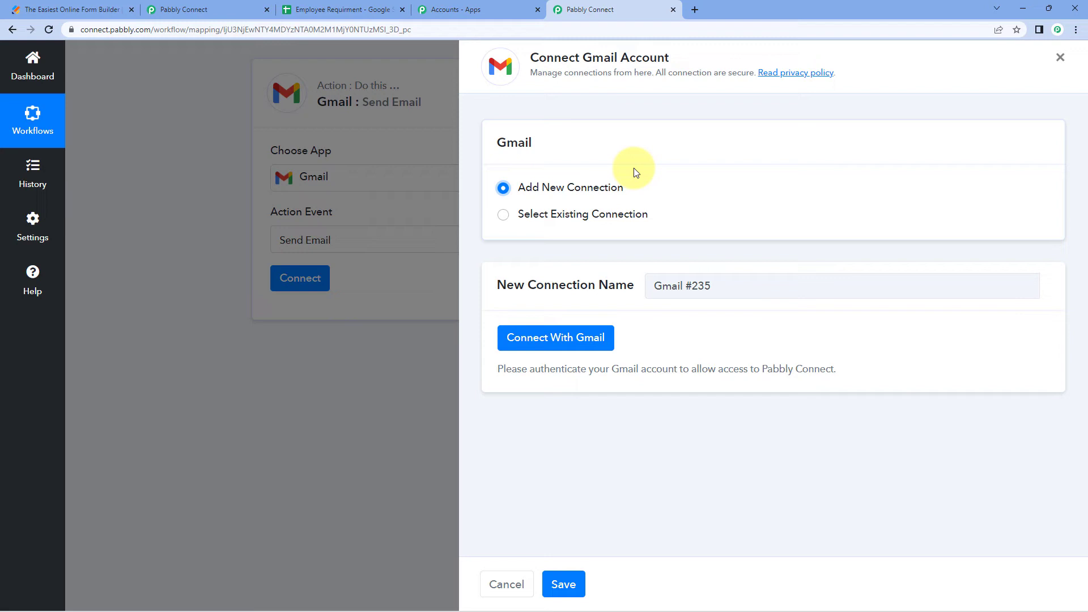
left_click(577, 342)
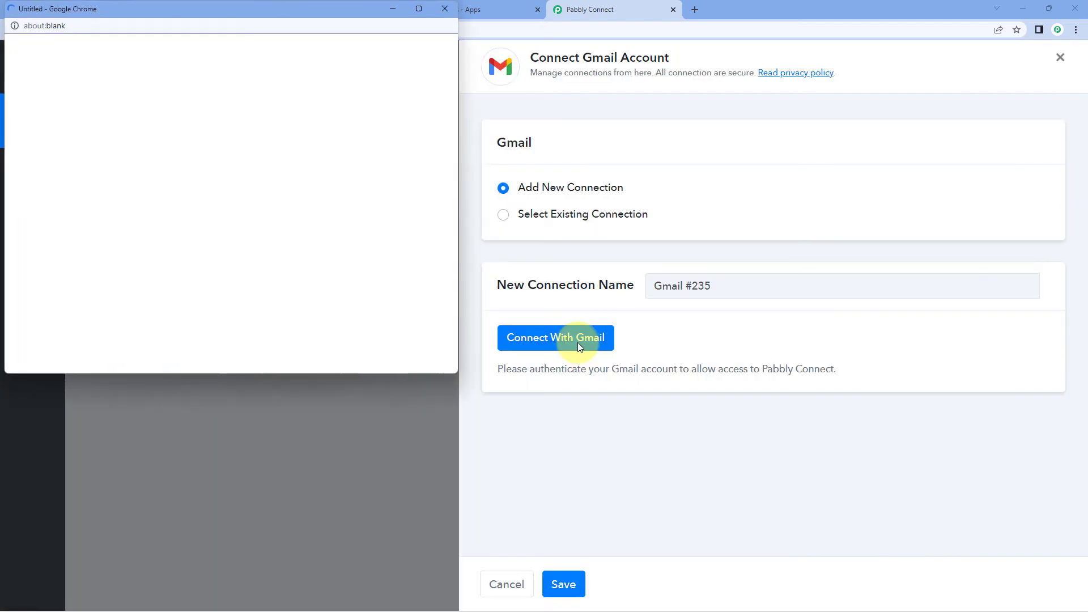
left_click(170, 265)
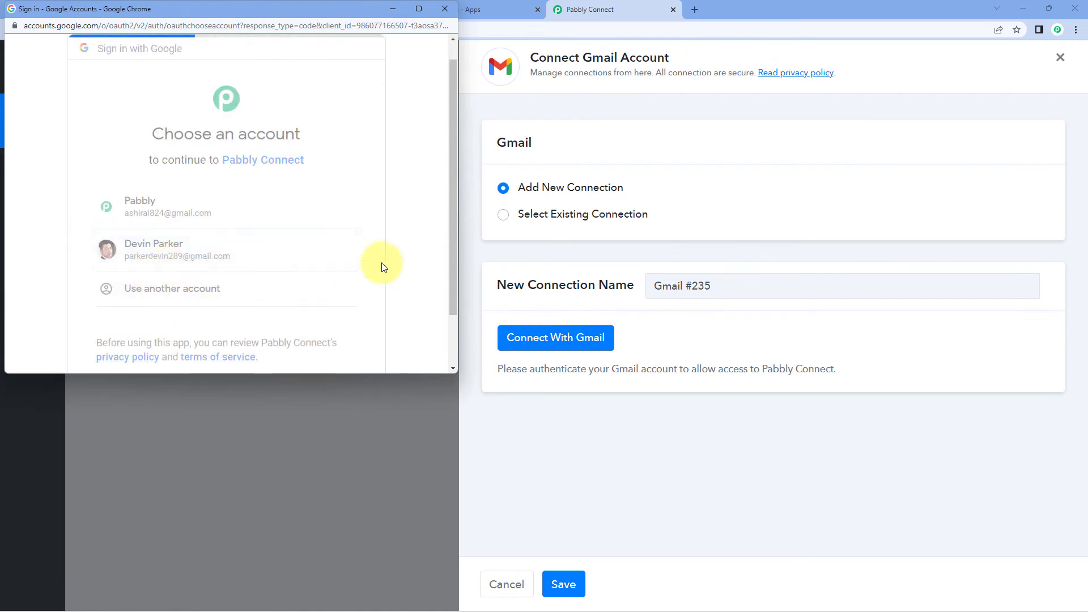
scroll(355, 233, "down", 4)
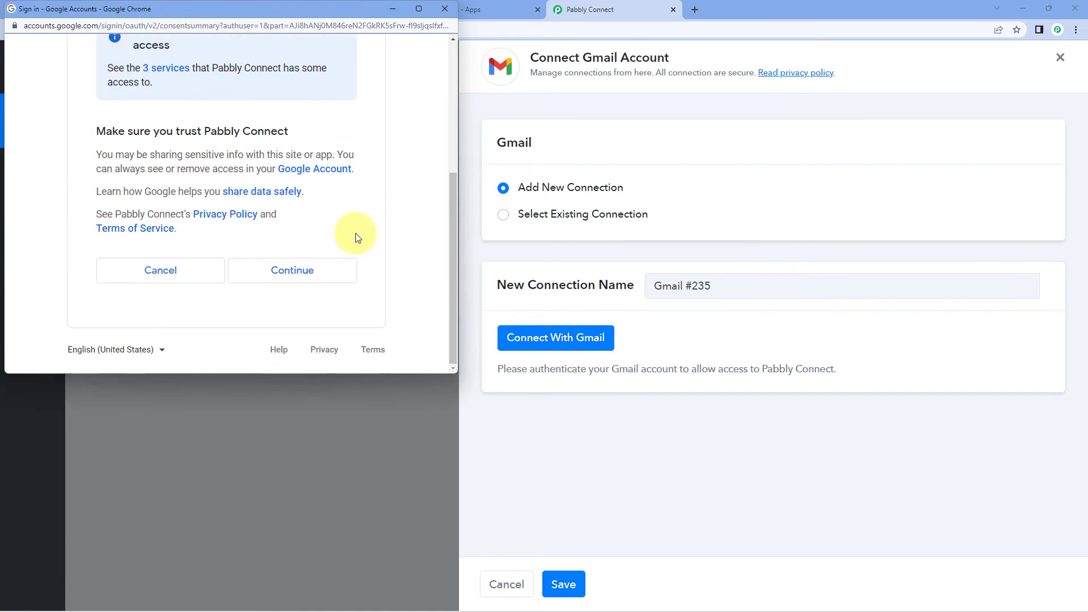
left_click(325, 279)
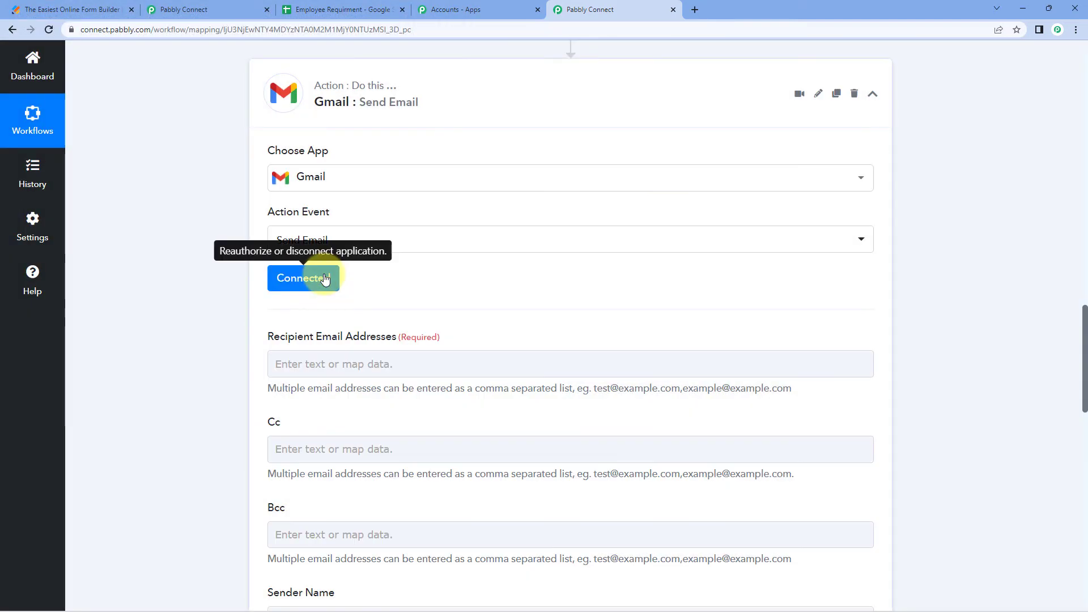
scroll(206, 233, "down", 3)
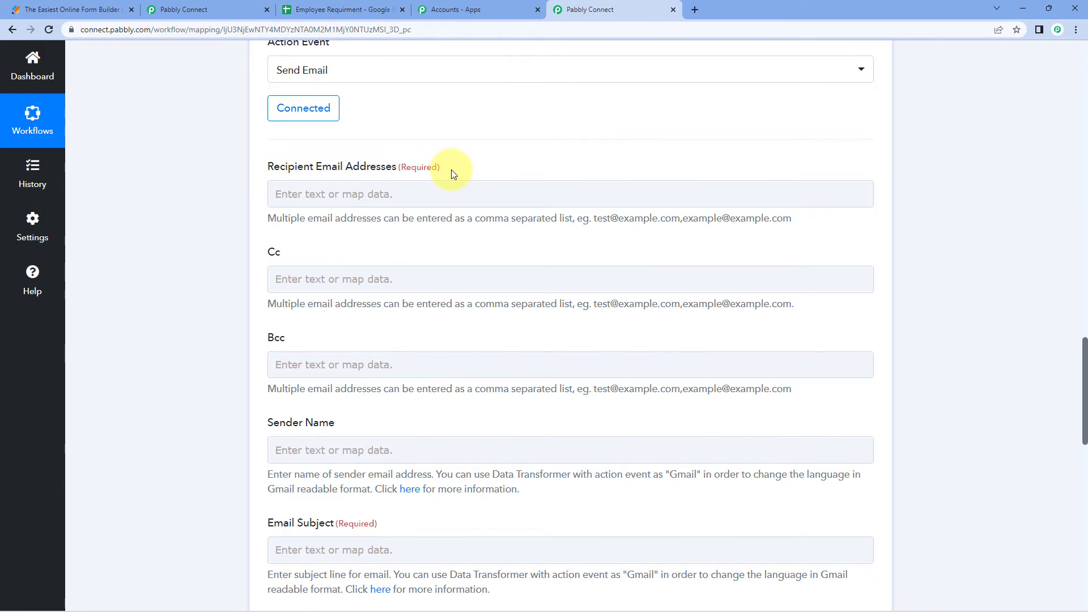
scroll(451, 169, "up", 15)
left_click(629, 271)
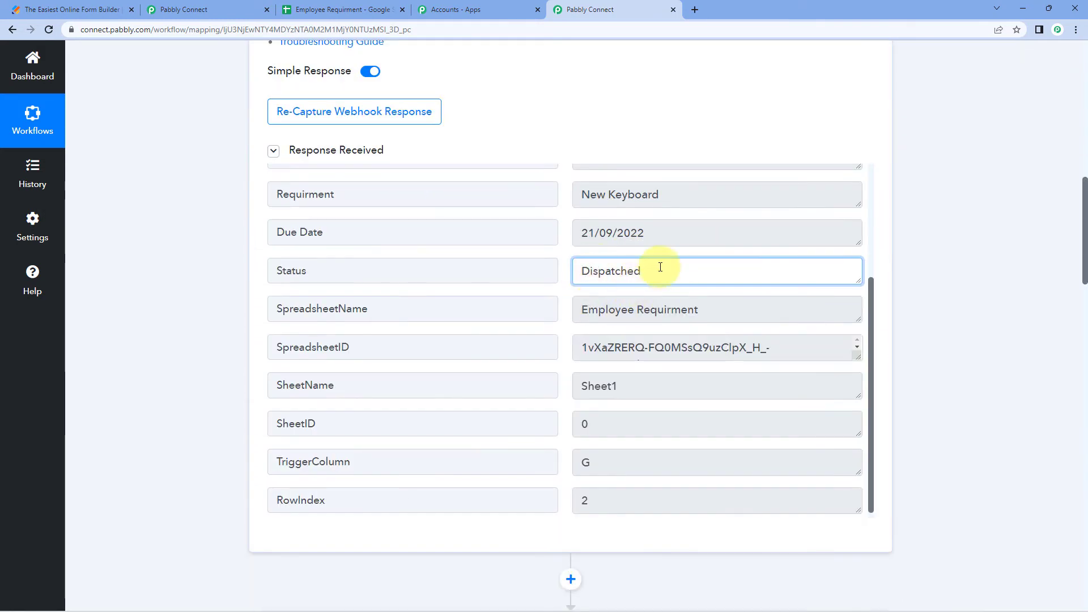
double_click(591, 272)
left_click(568, 265)
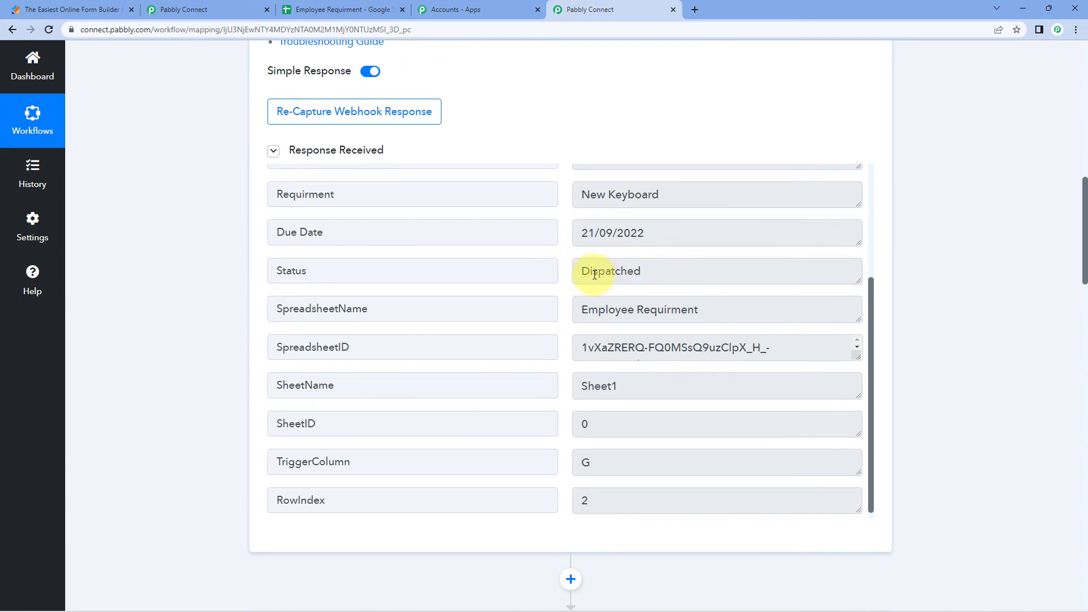
scroll(589, 274, "up", 3)
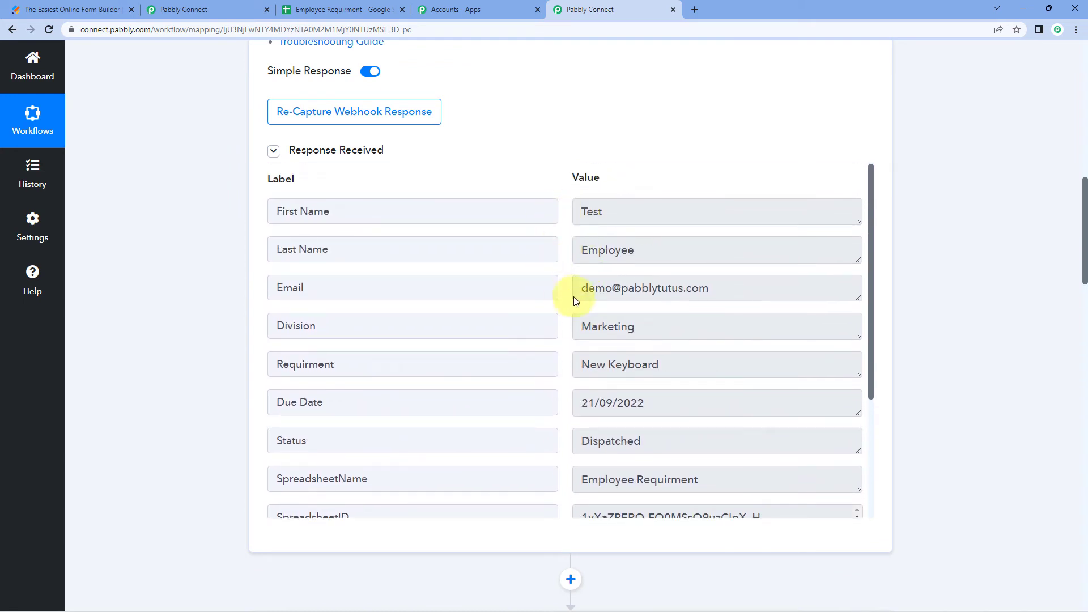
left_click_drag(614, 211, 539, 219)
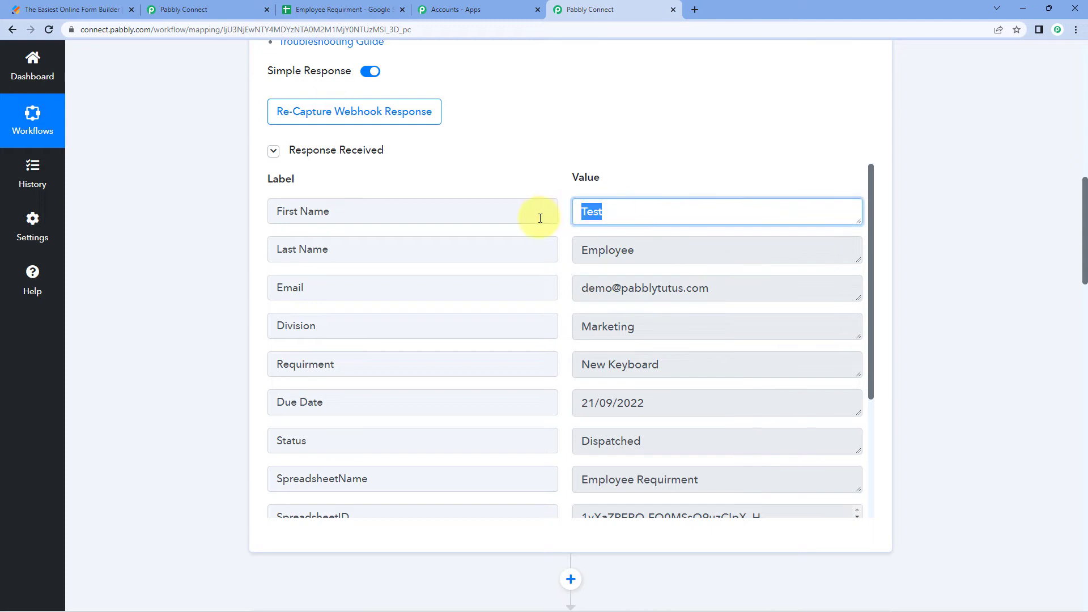
left_click_drag(637, 250, 578, 255)
left_click_drag(747, 288, 576, 293)
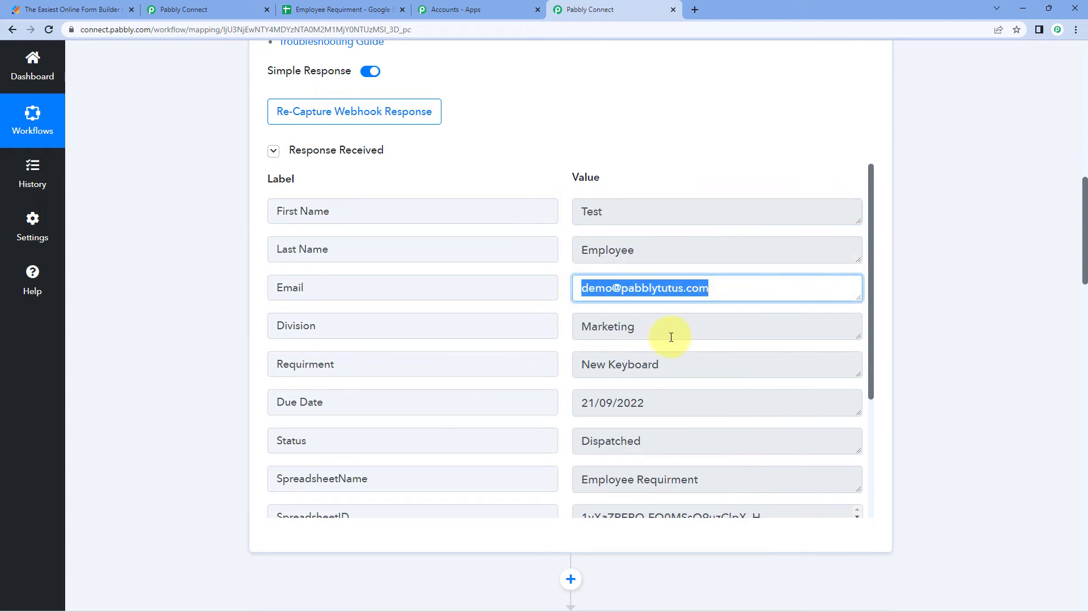
left_click_drag(671, 335, 575, 332)
left_click_drag(680, 363, 527, 349)
left_click(560, 296)
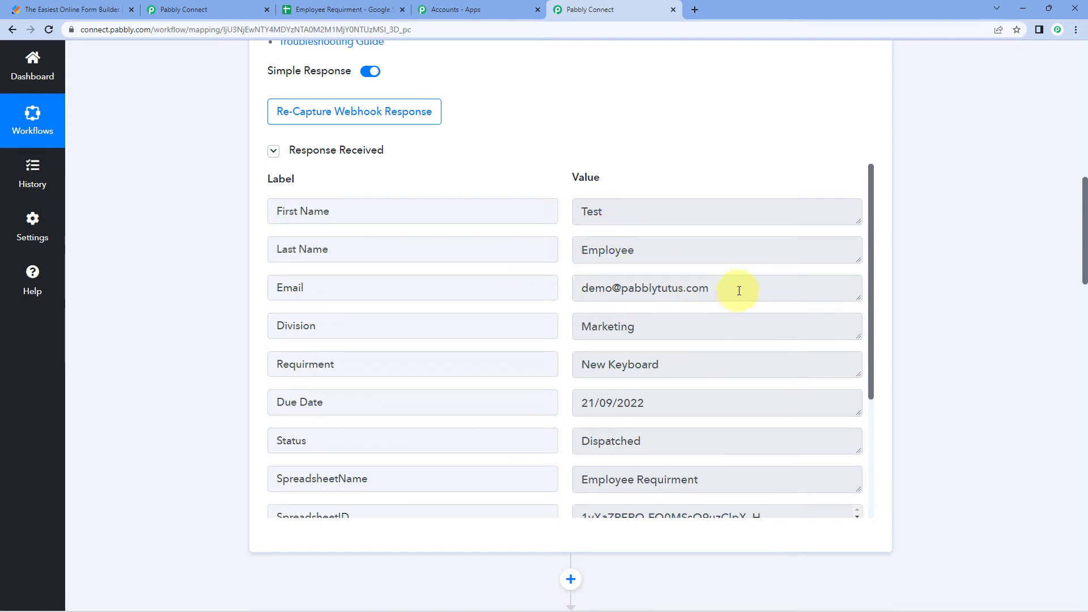
left_click_drag(739, 291, 549, 292)
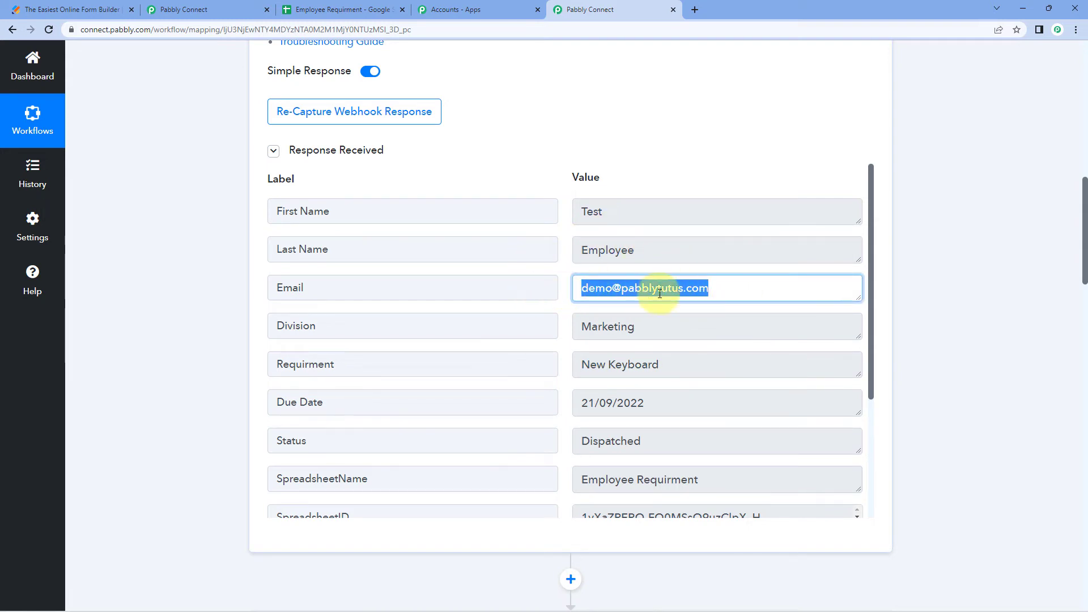
left_click(212, 306)
scroll(213, 306, "down", 10)
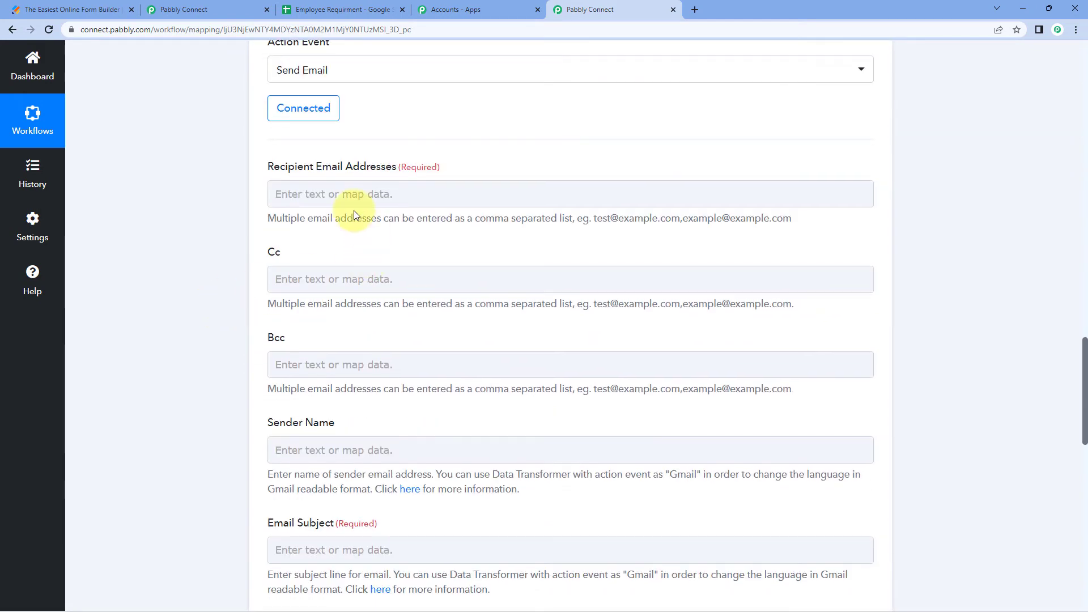
Map the Google Sheets row's Email field into Recipient Email Addresses, checking it against the spreadsheet
left_click(356, 196)
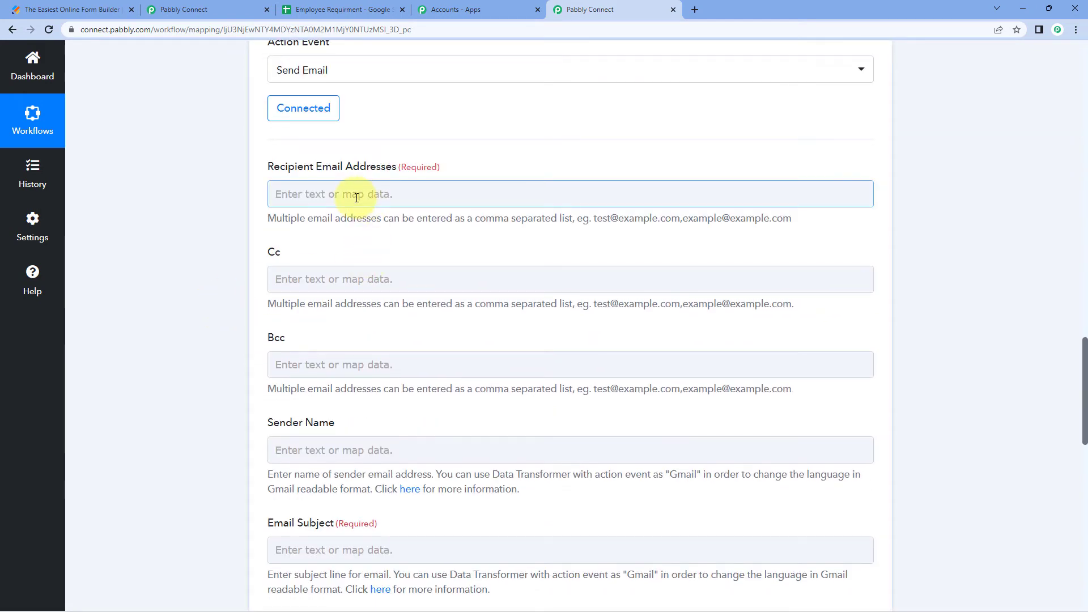
left_click(356, 197)
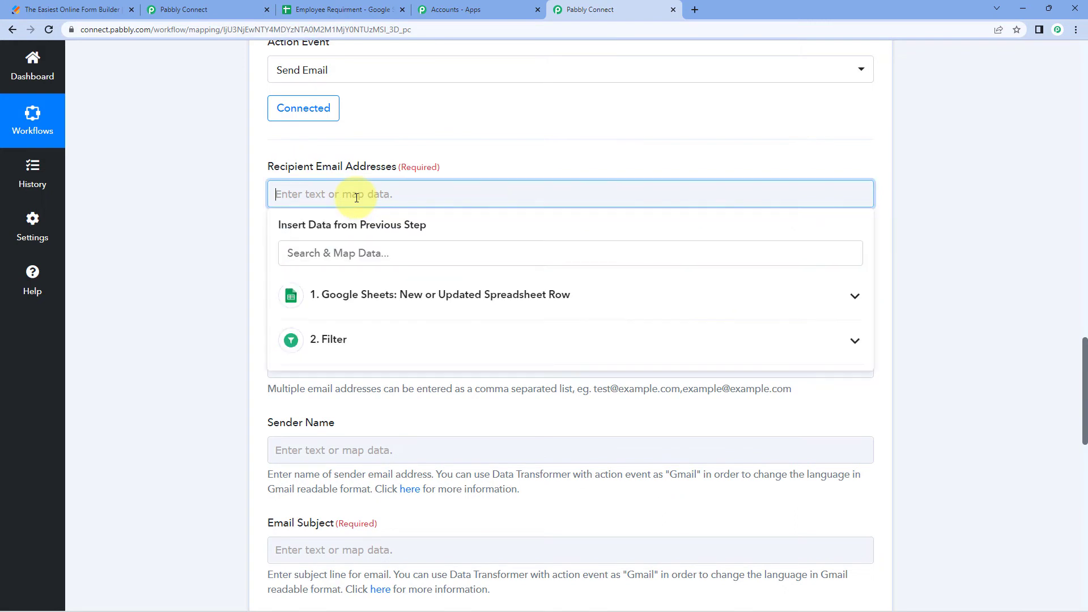
scroll(204, 223, "down", 1)
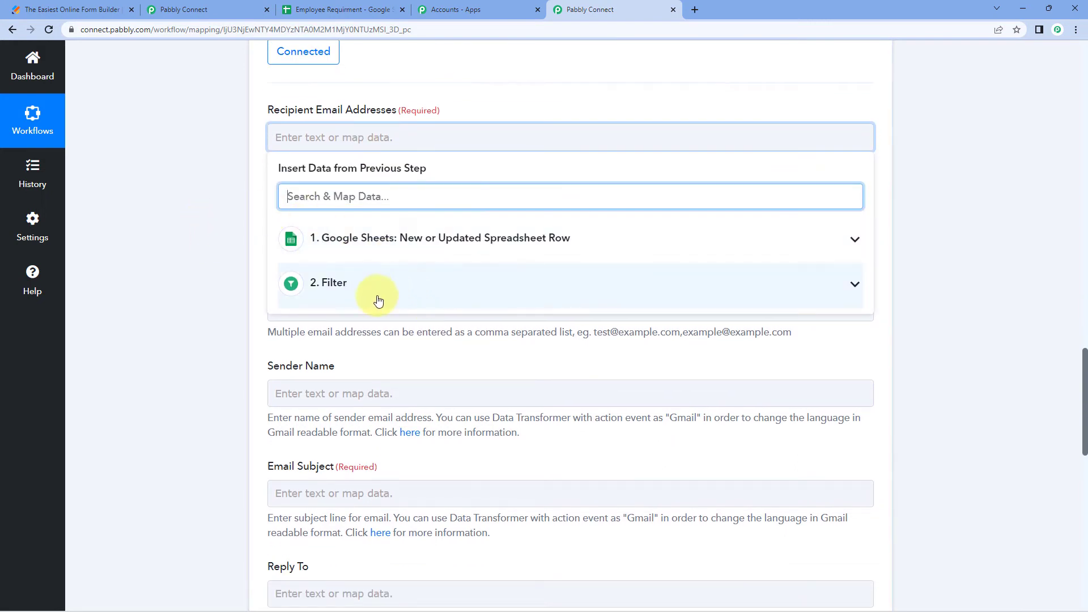
left_click(395, 253)
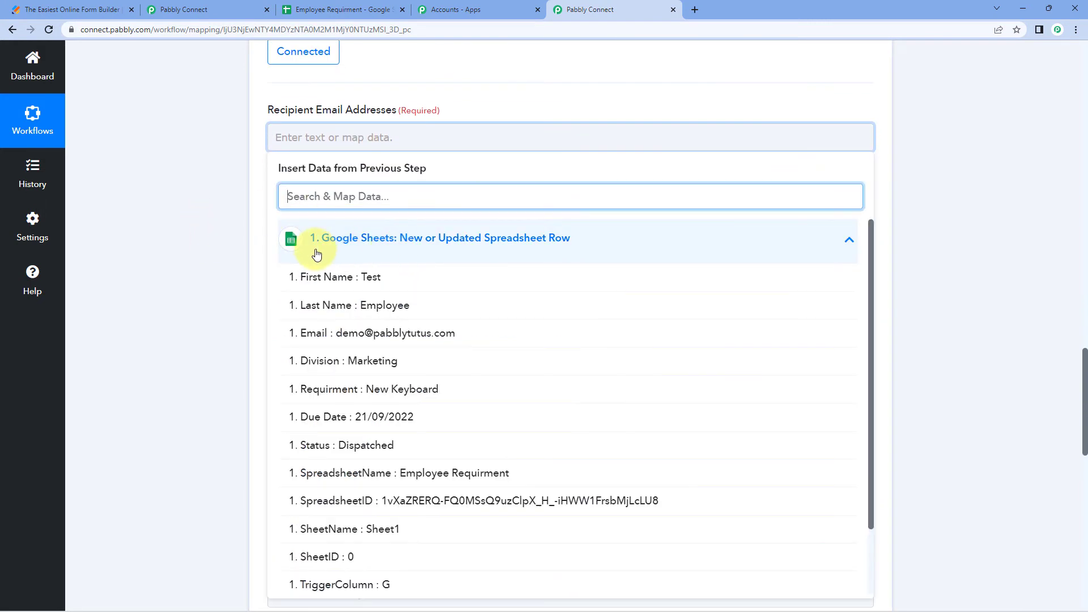
scroll(230, 260, "down", 2)
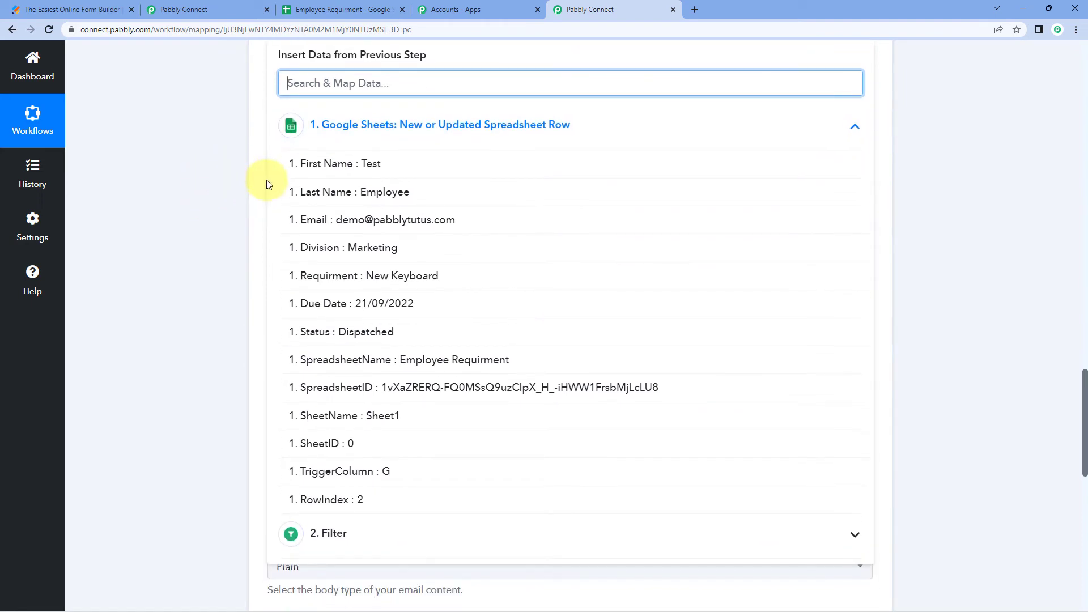
left_click(327, 225)
scroll(215, 157, "up", 2)
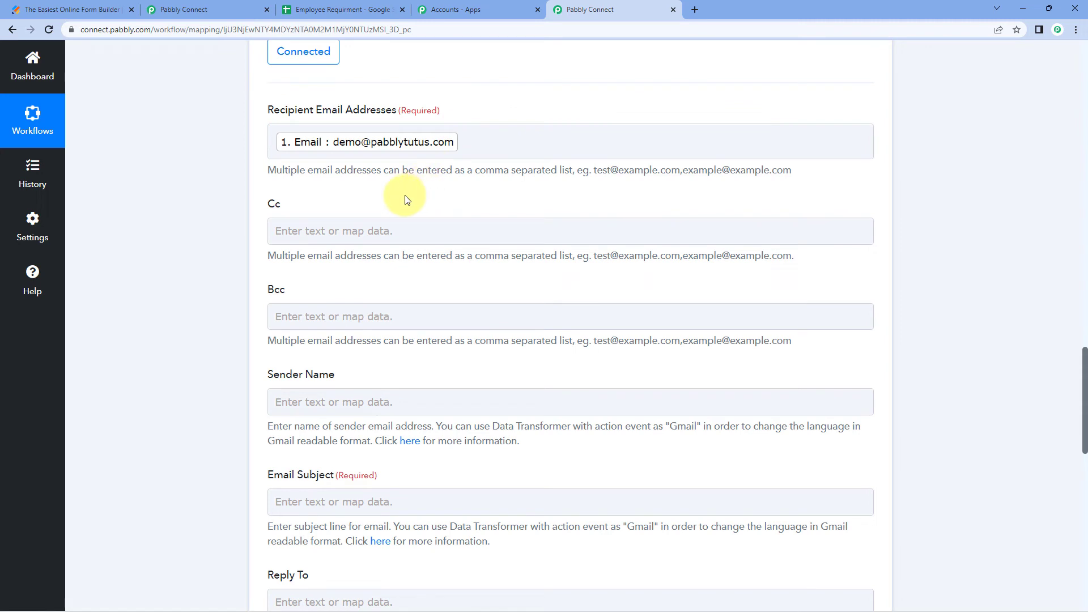
left_click(318, 9)
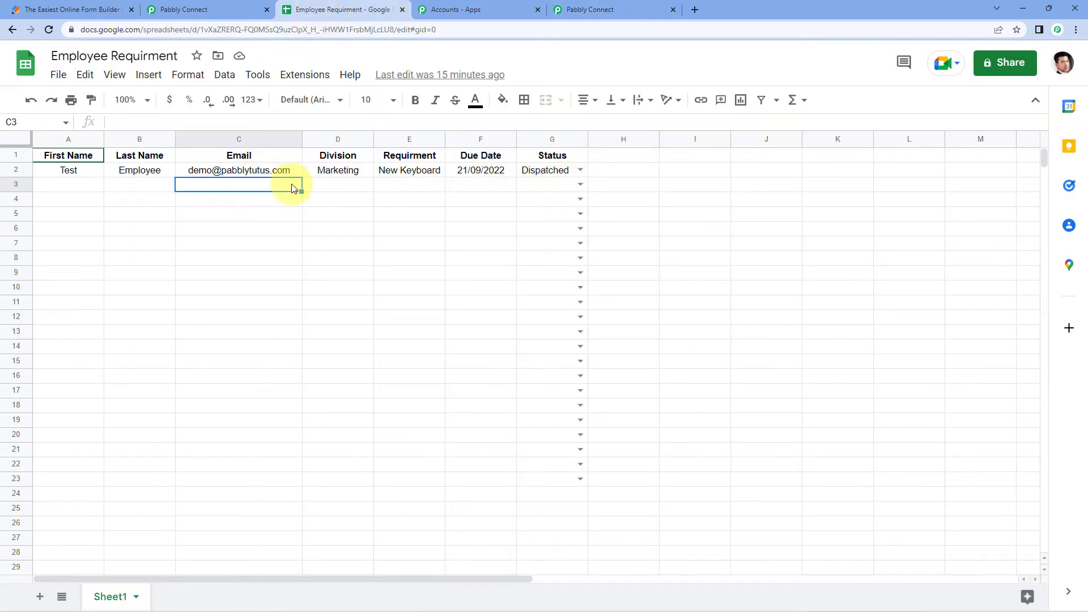
left_click(561, 6)
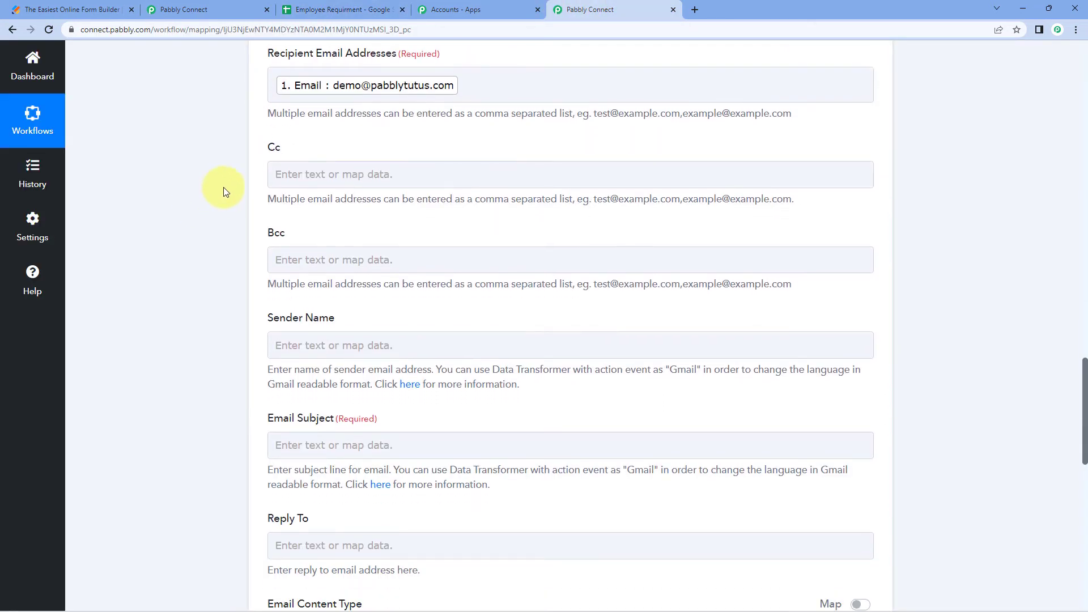
Enter 'Pabbly' as the sender name and 'New Equipment Dispatched' as the email subject
scroll(229, 210, "down", 2)
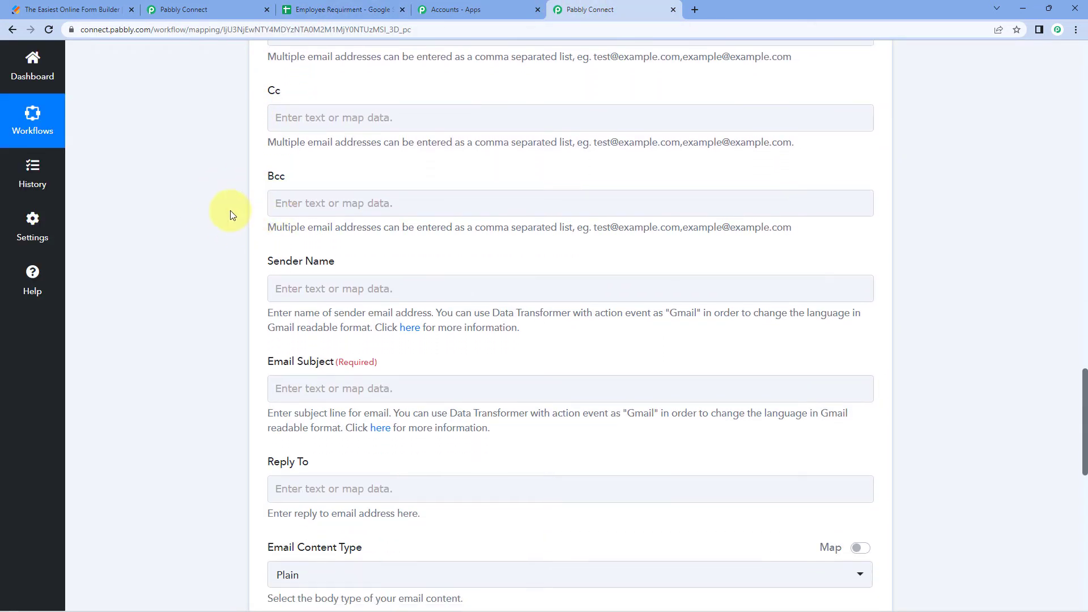
left_click(309, 241)
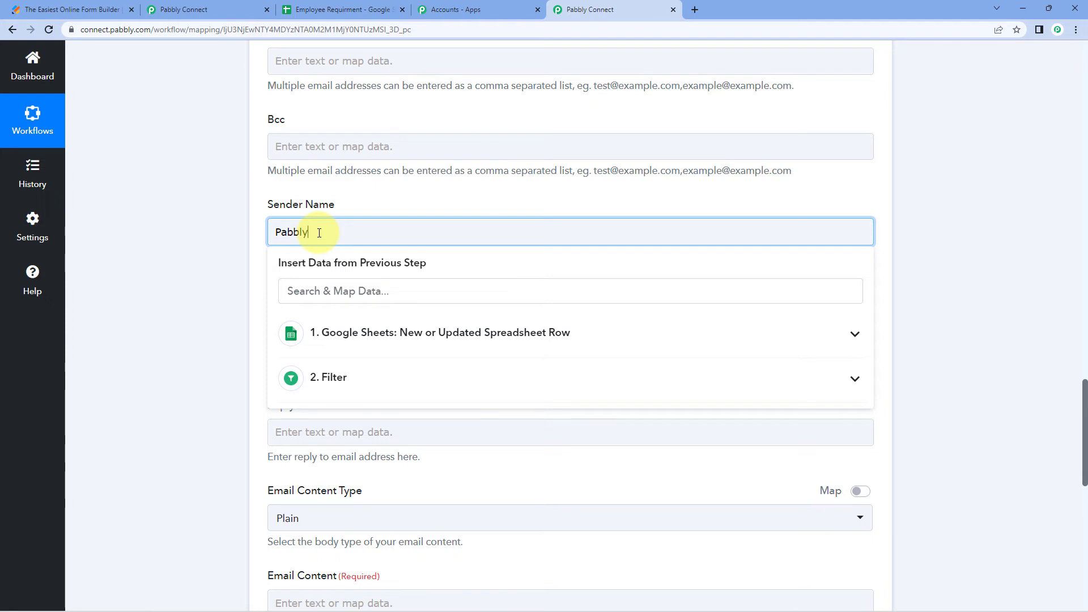
left_click(157, 267)
scroll(293, 244, "down", 1)
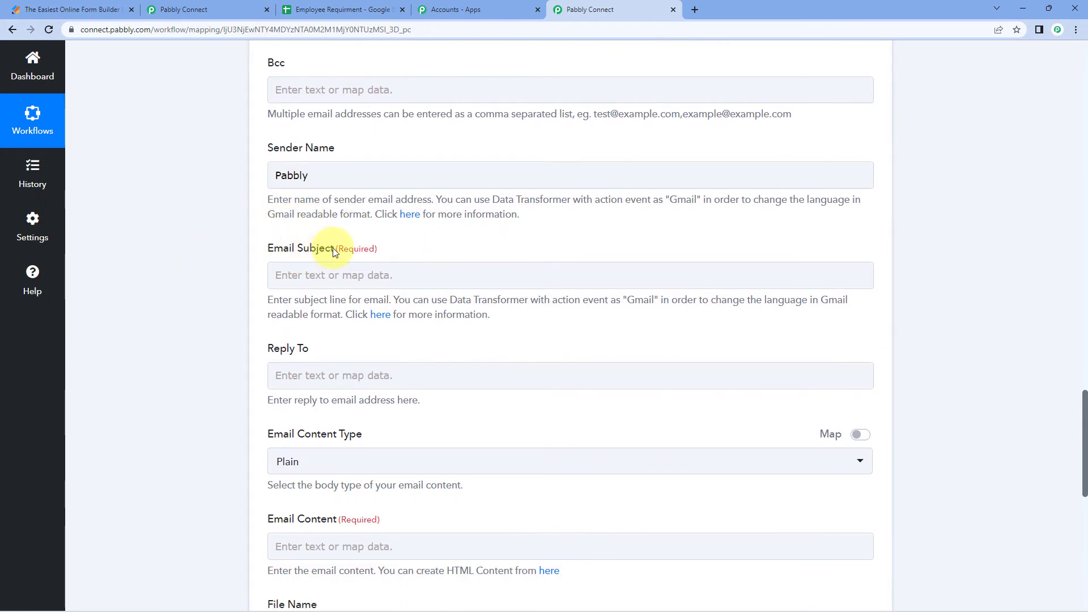
left_click(338, 276)
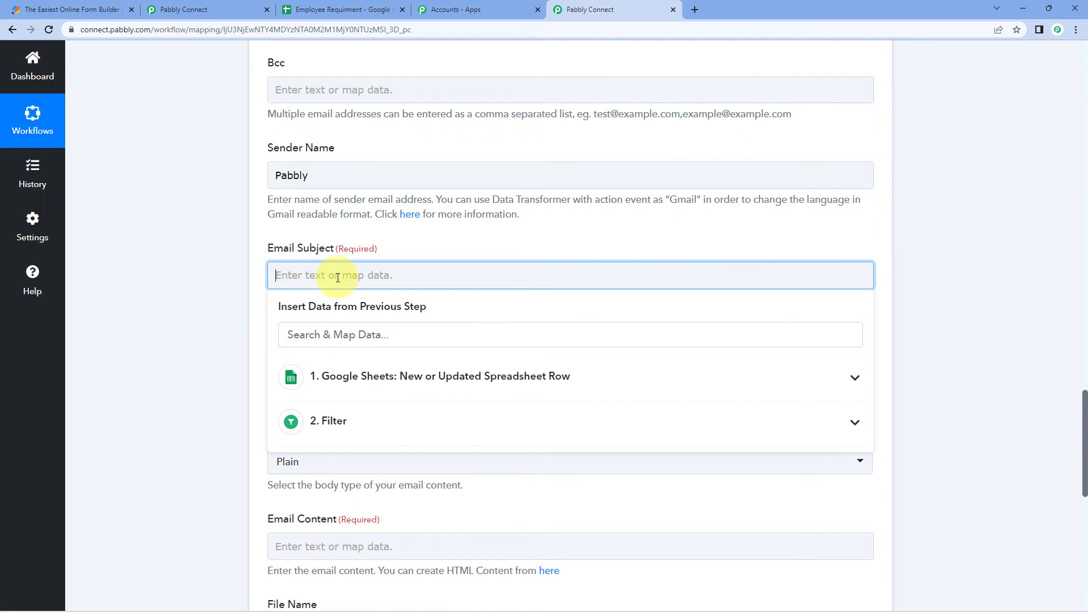
type("New Equipment Dispatched")
left_click(238, 284)
scroll(233, 285, "down", 1)
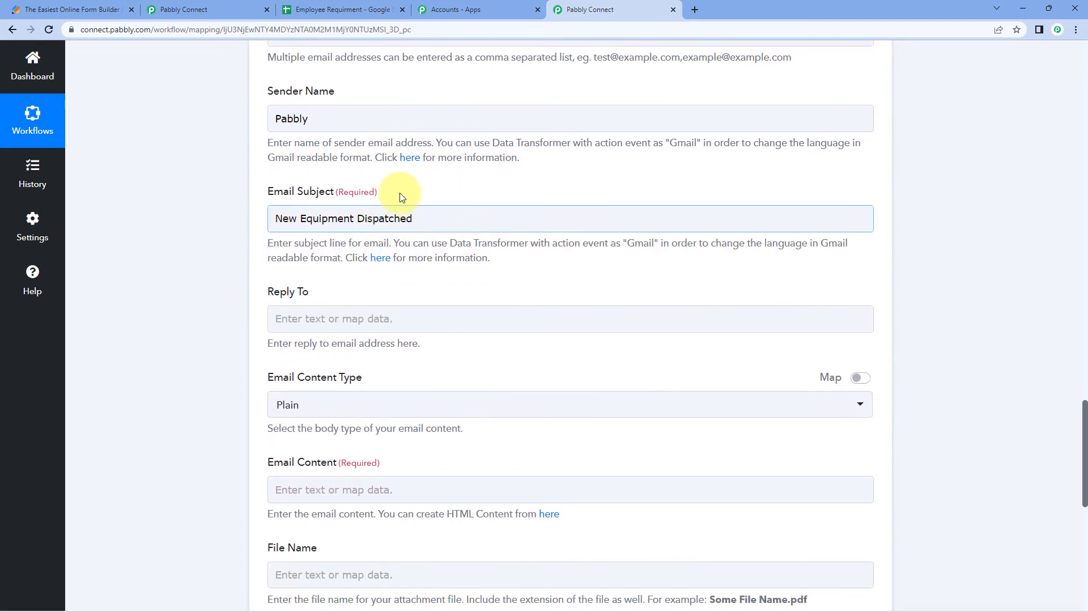
scroll(419, 195, "down", 1)
scroll(356, 202, "down", 1)
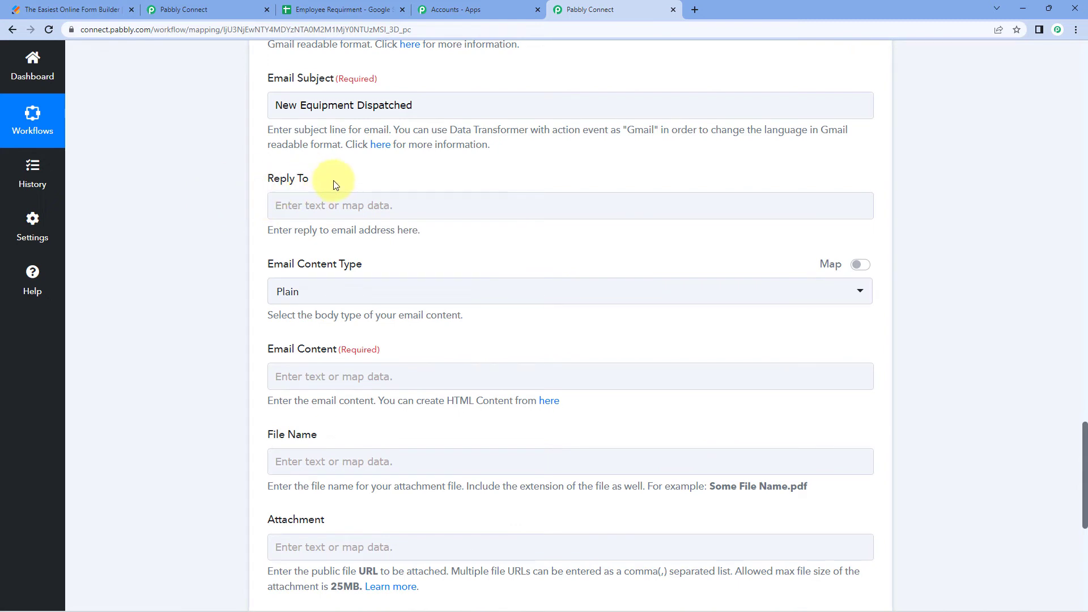
scroll(317, 255, "down", 1)
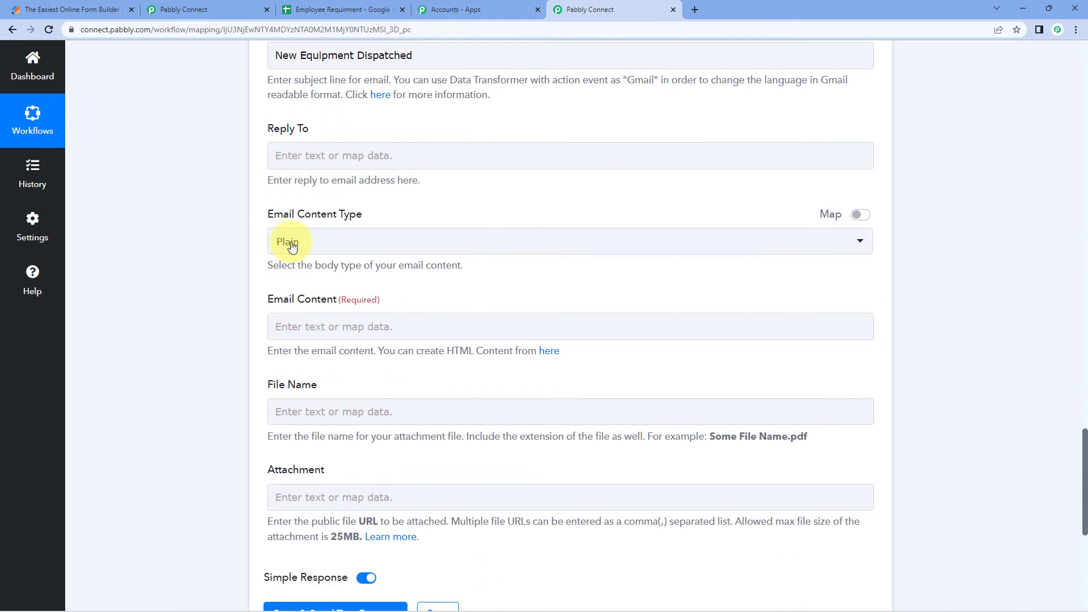
Leave Email Content Type on Plain and put the cursor in the Email Content field
left_click(409, 236)
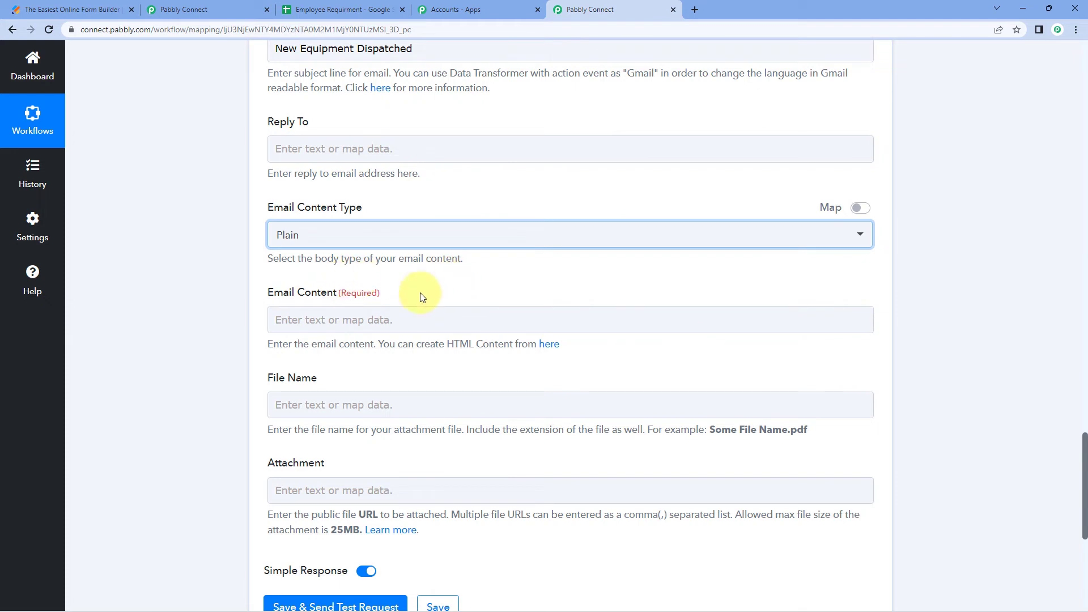
scroll(289, 332, "down", 1)
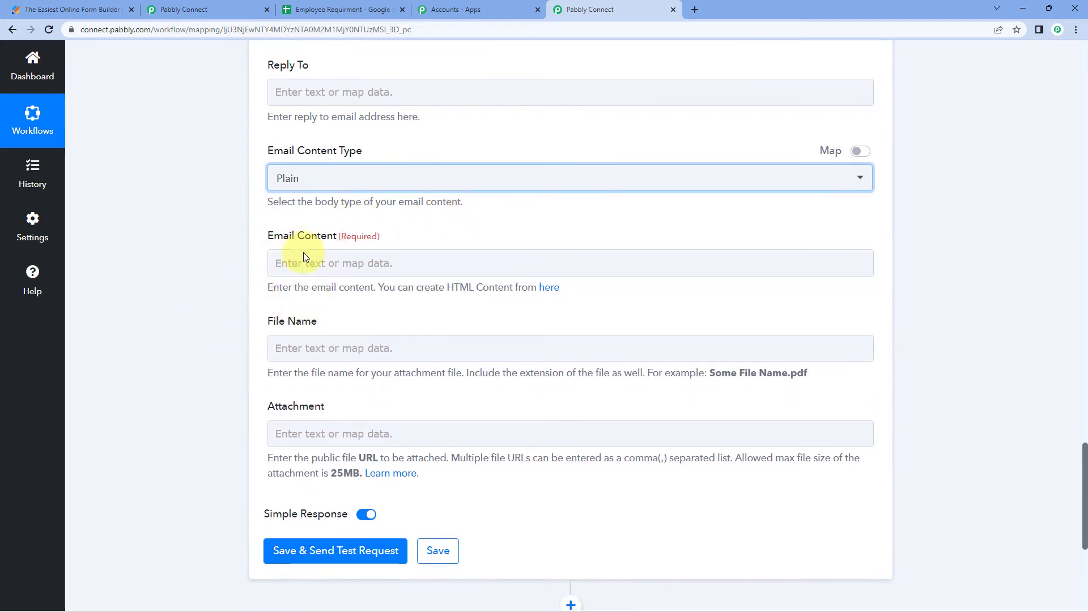
left_click(346, 262)
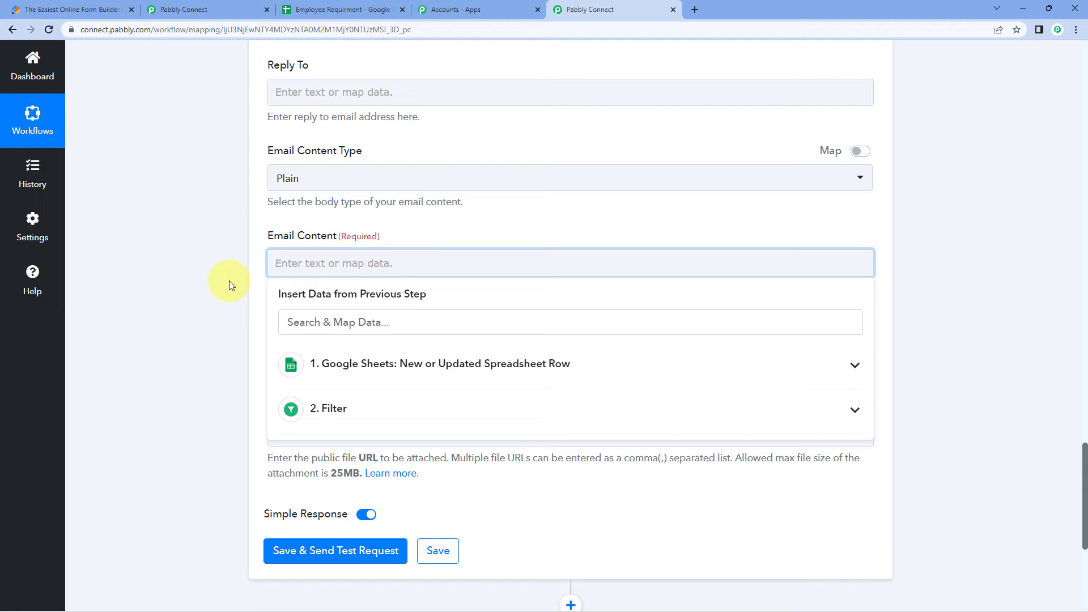
Start the email body with 'Hello', the mapped First Name and a comma
type("hello")
key("BackSpace")
key("BackSpace")
key("BackSpace")
key("BackSpace")
key("BackSpace")
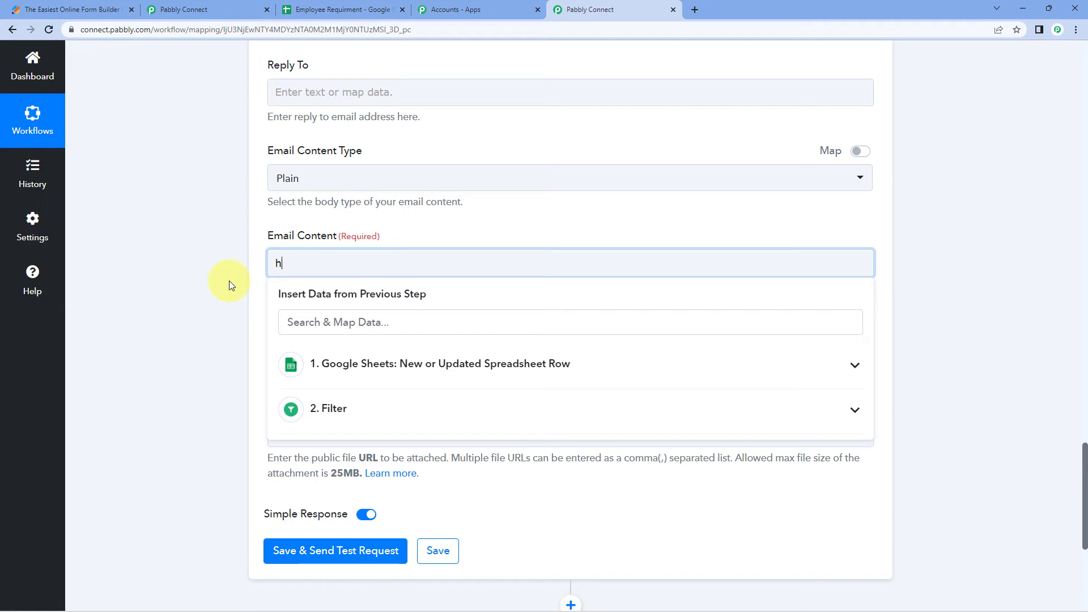
type("Hello")
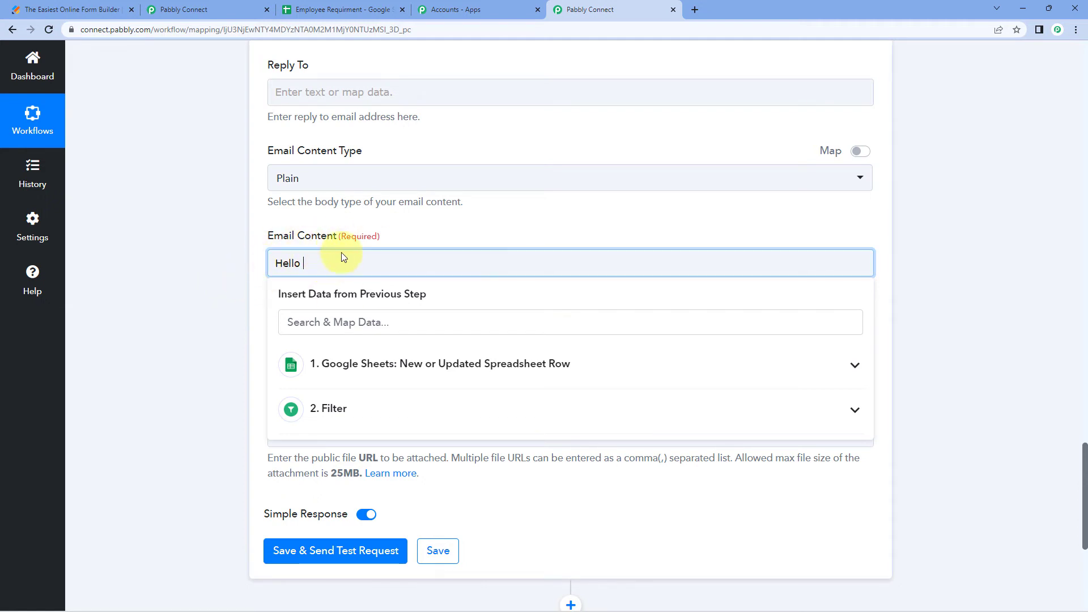
scroll(272, 306, "down", 1)
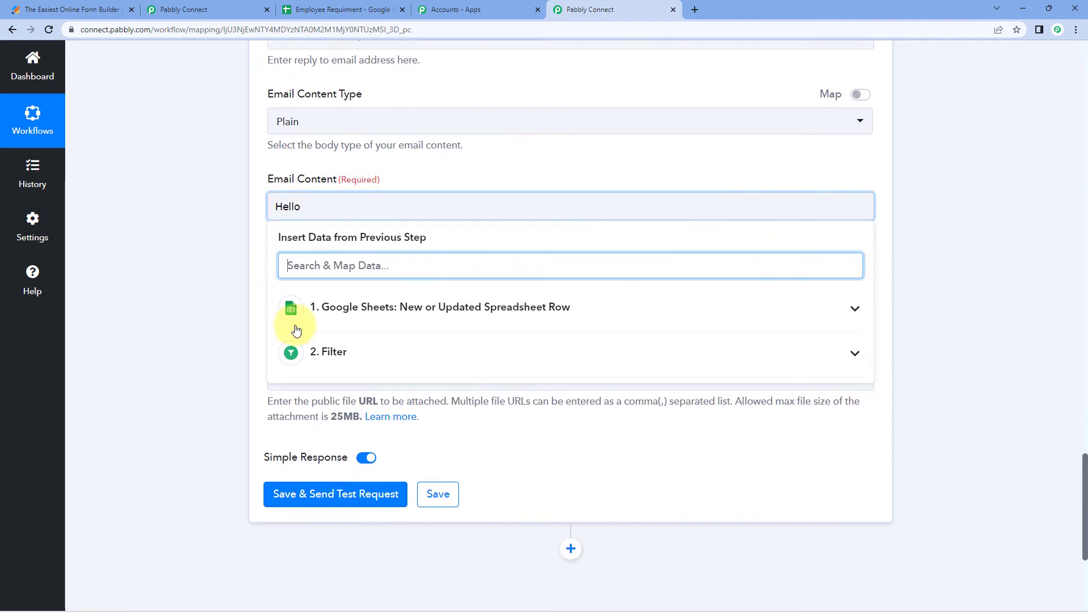
left_click(362, 312)
scroll(249, 321, "down", 1)
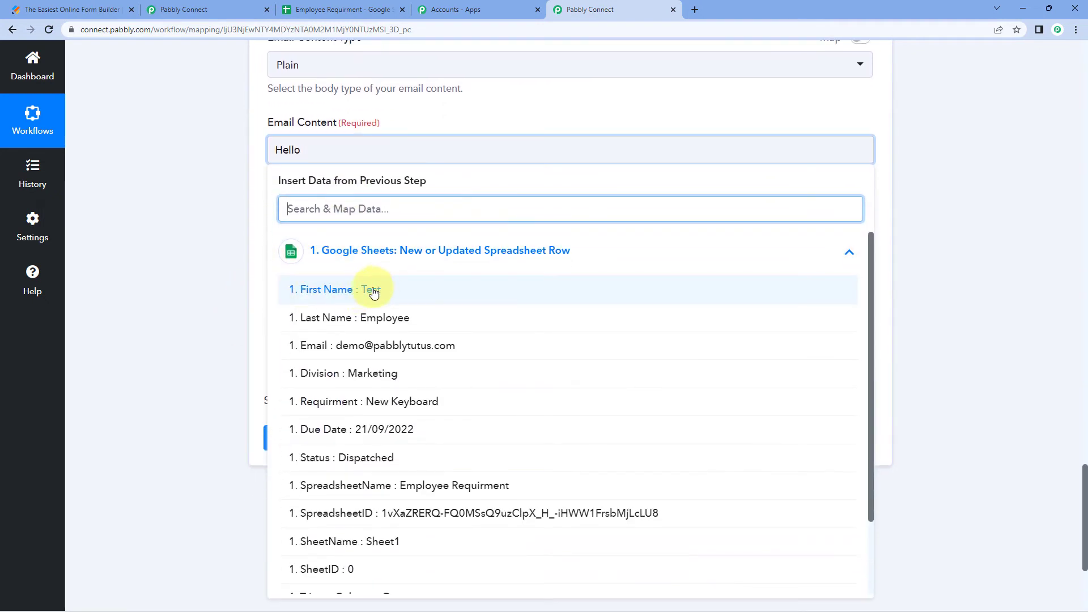
left_click(355, 292)
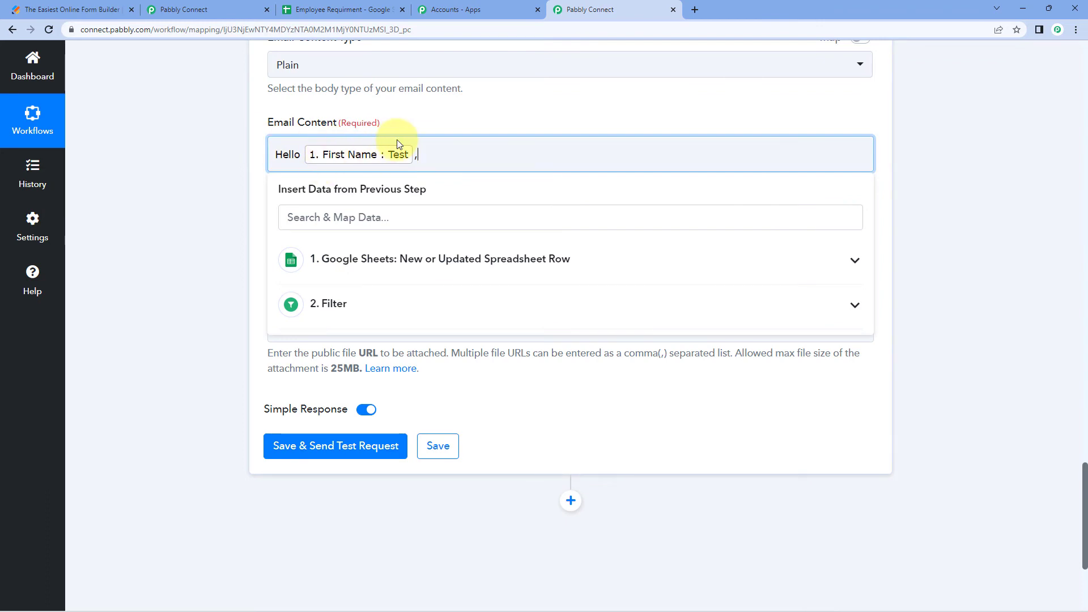
type(",")
key("Return")
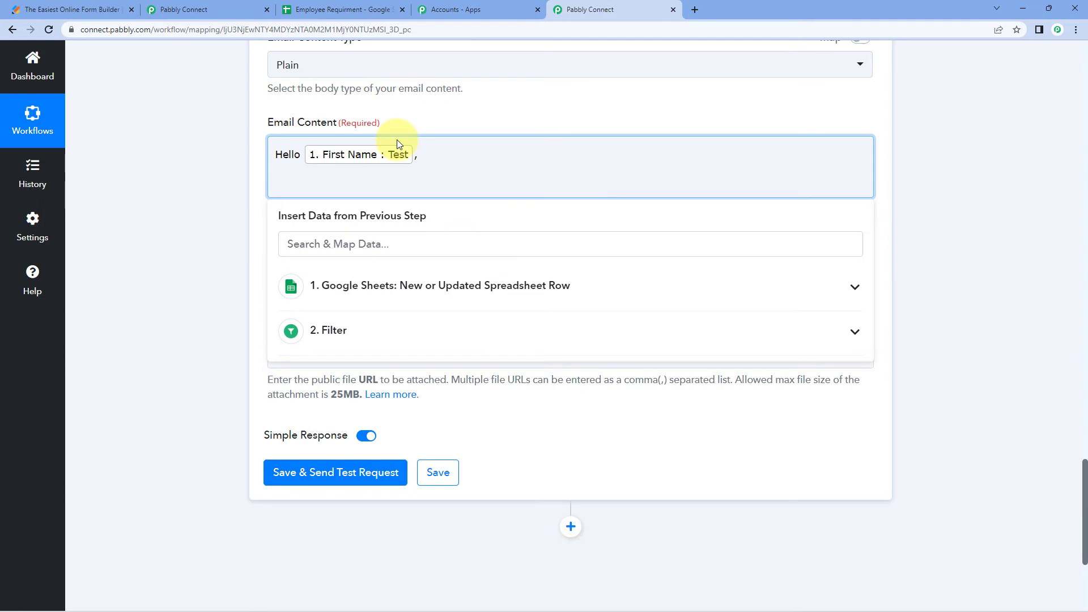
Add 'We are glad to update you that your request of' plus the mapped Requirment, and a Thank You sign-off
type("We are glad to update you that your requ")
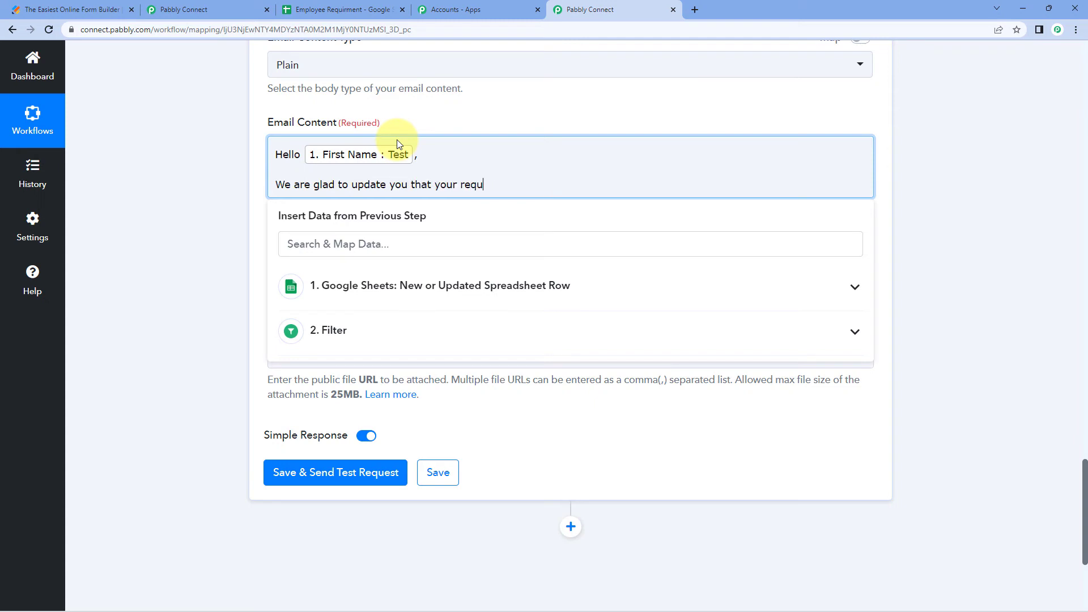
type("est of")
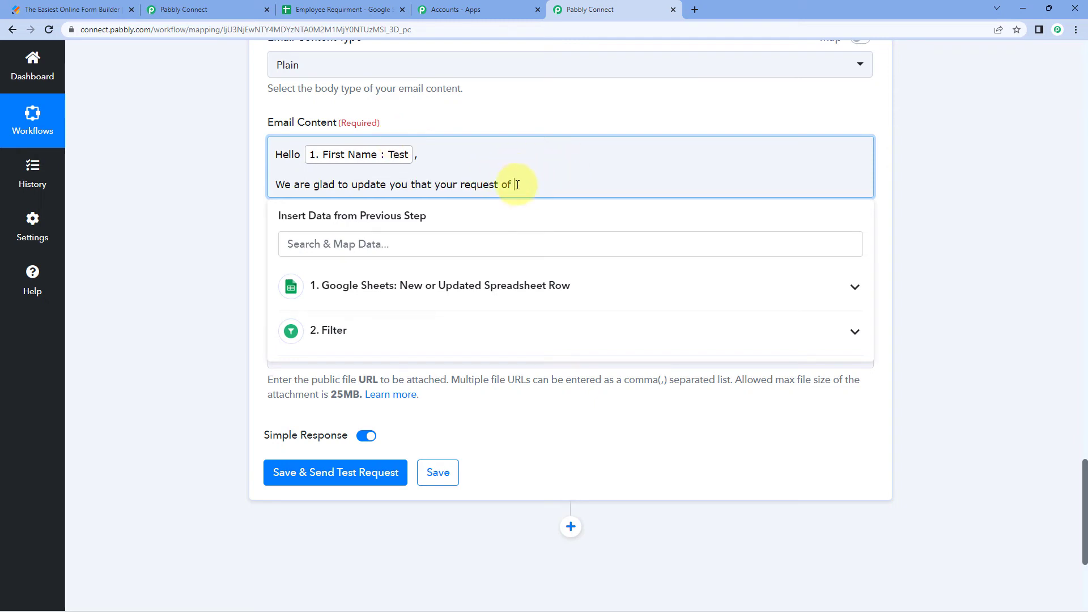
left_click(366, 300)
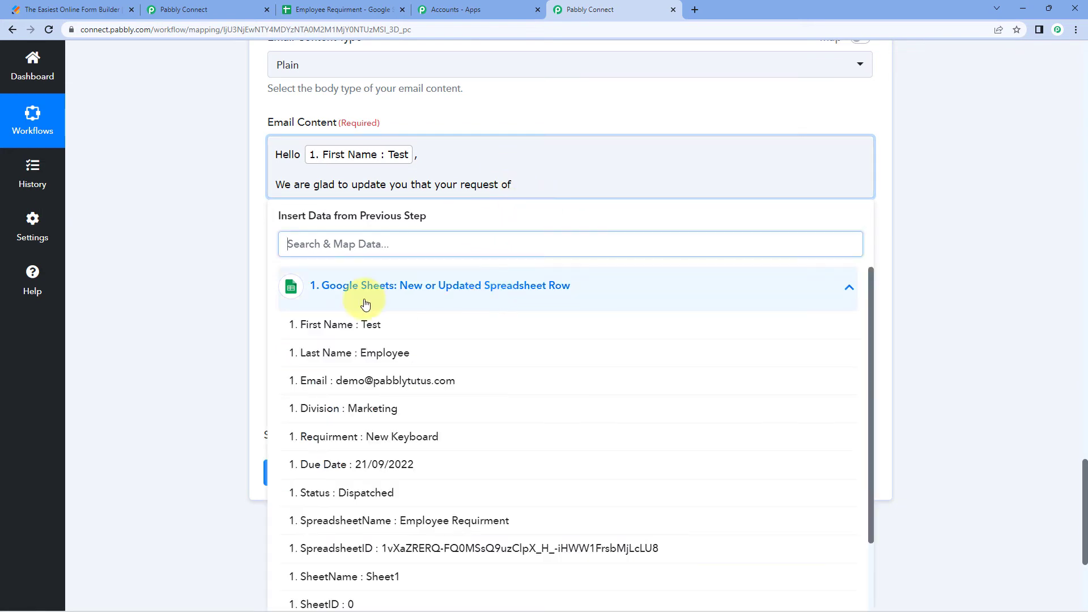
scroll(397, 408, "down", 1)
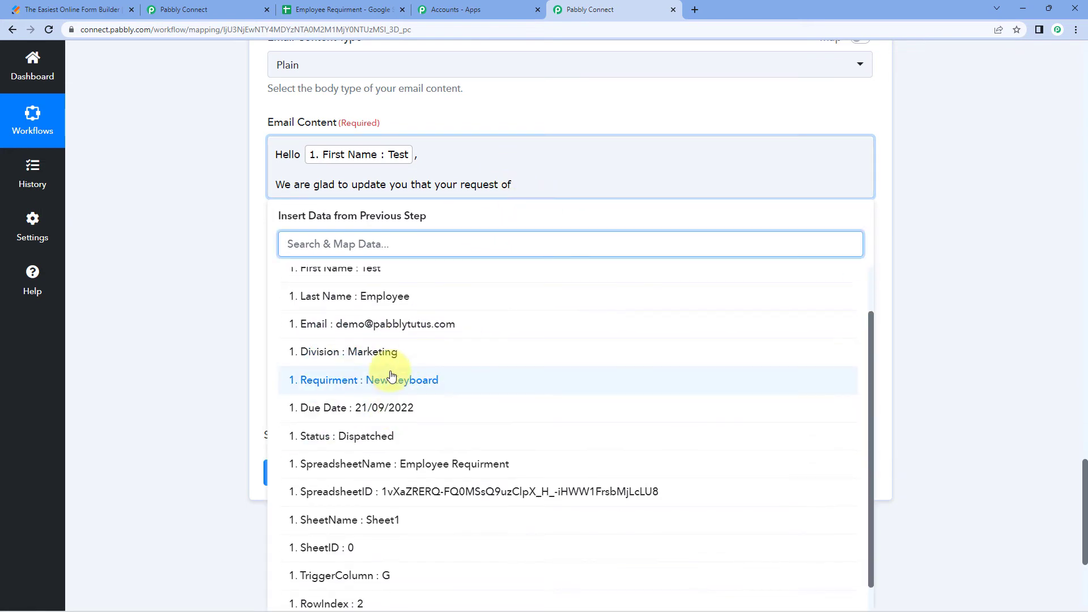
left_click(368, 381)
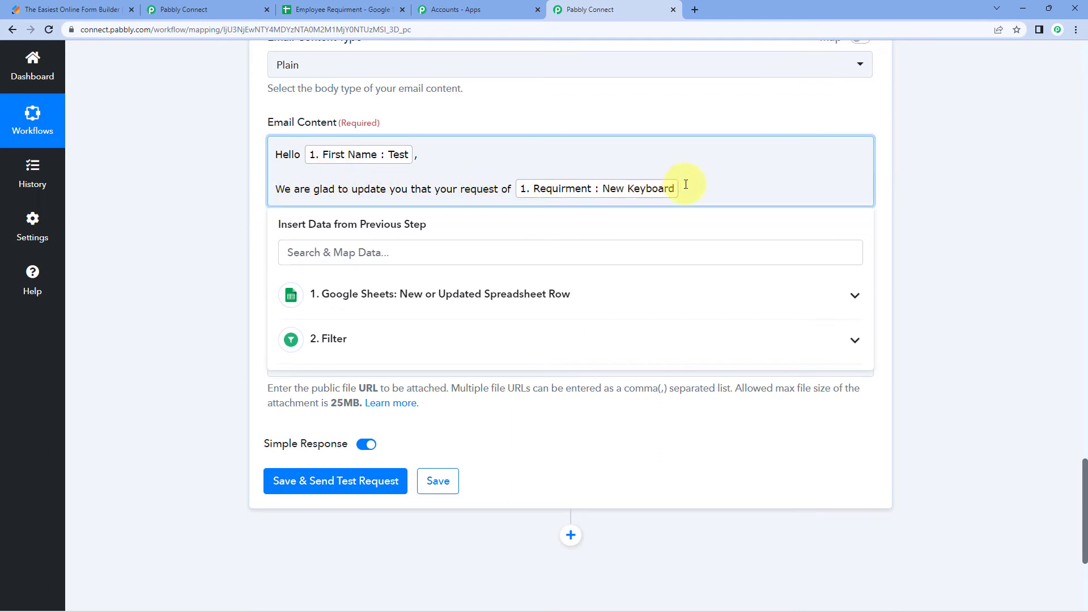
type("is")
key("BackSpace")
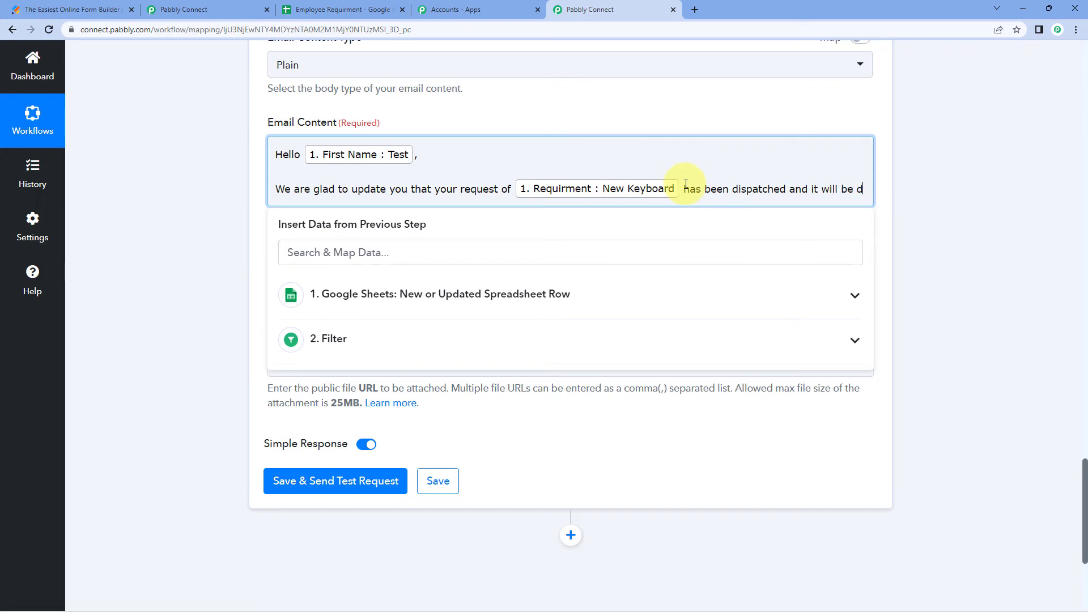
type("elivered to you soon.")
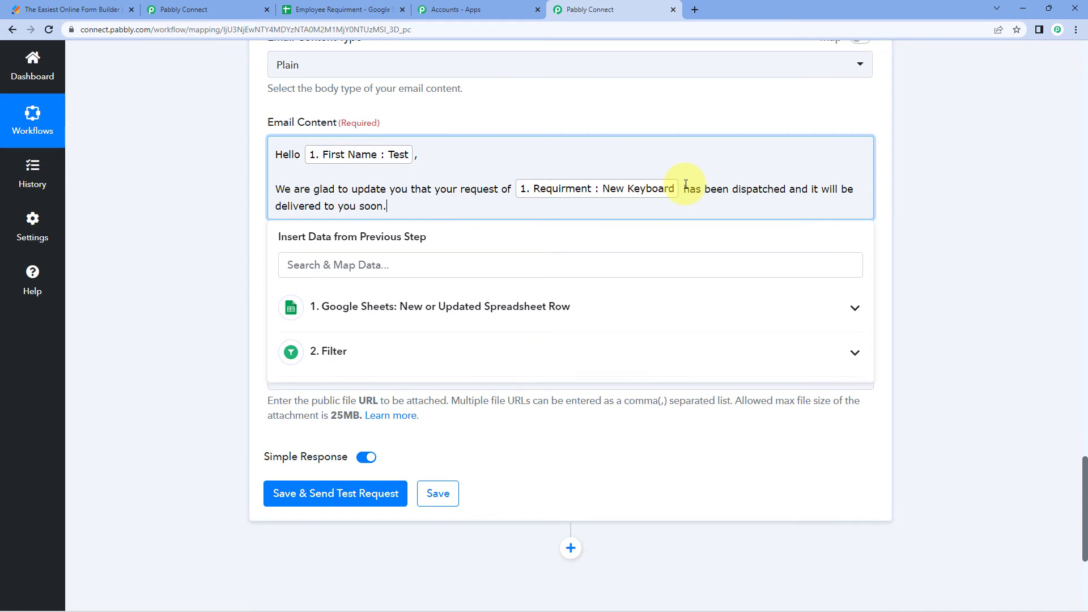
key("Return")
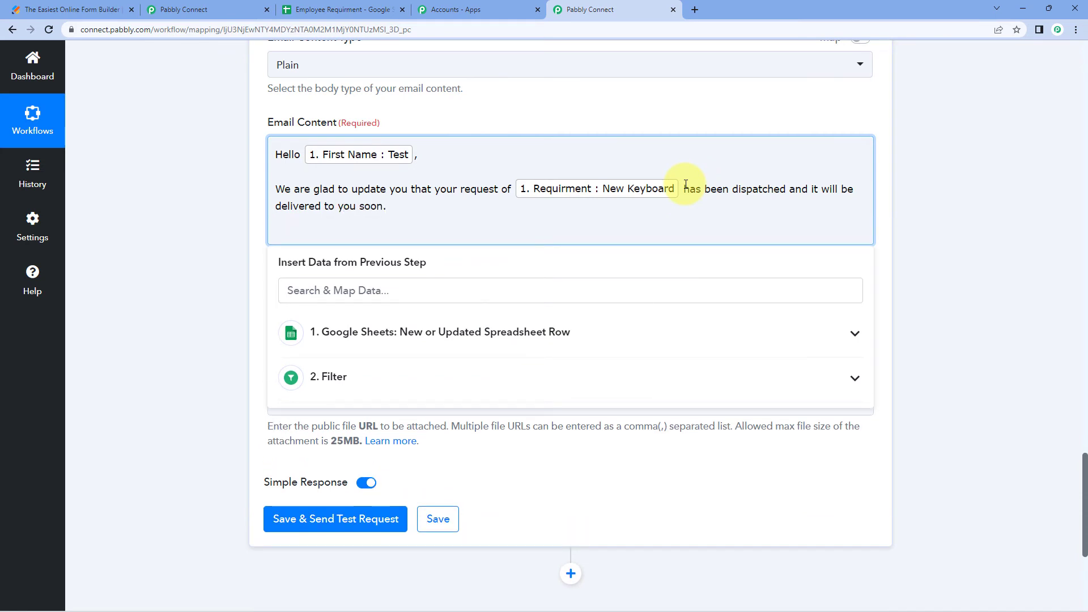
type("Thank You")
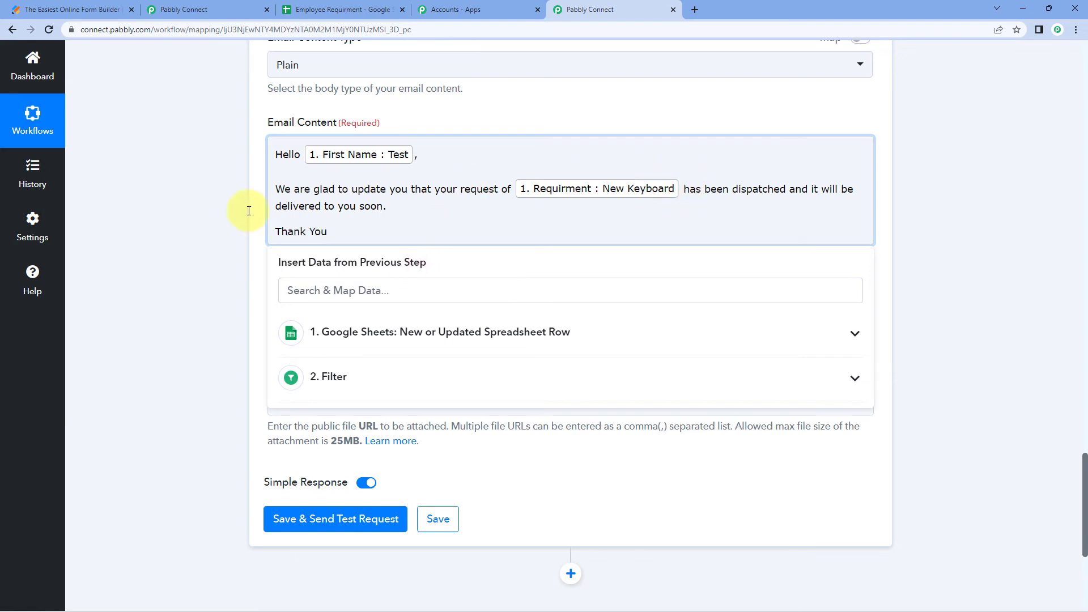
left_click(206, 201)
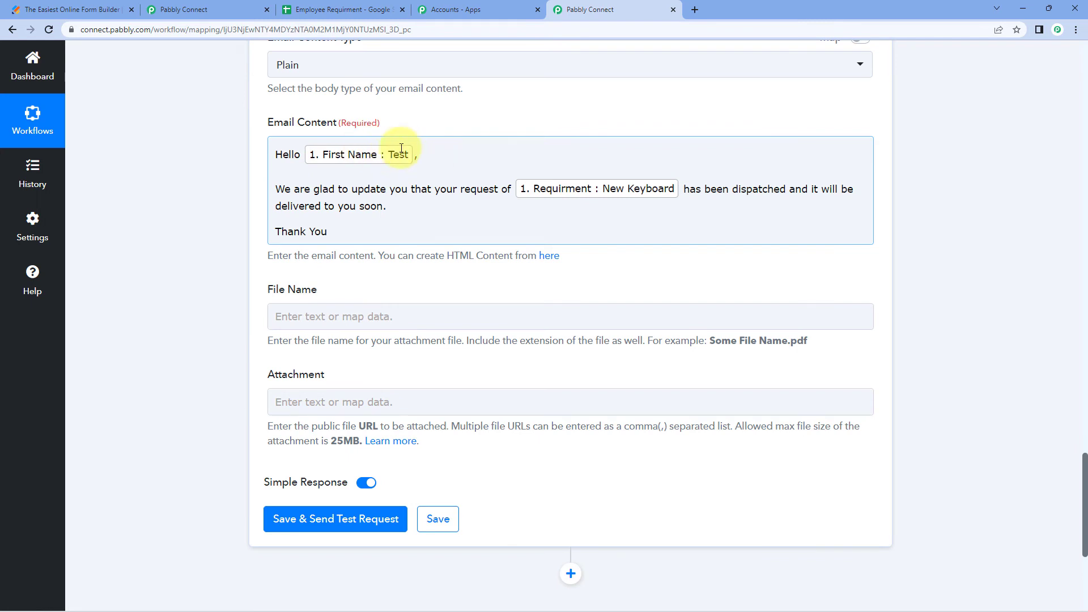
Save and send a test of the Gmail step, getting status sent with quota 100
left_click(369, 204)
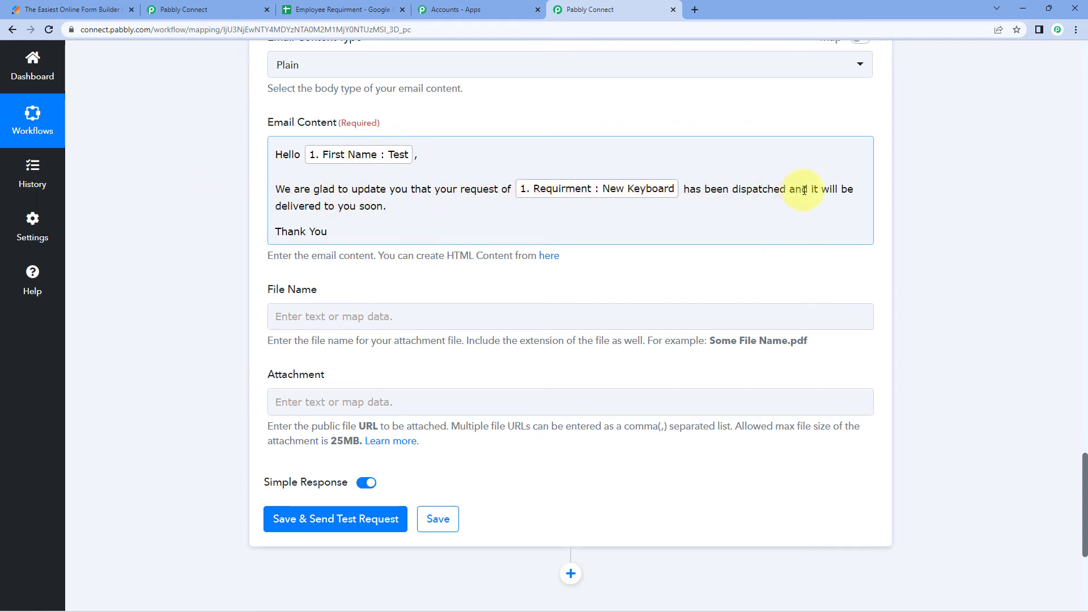
left_click(230, 199)
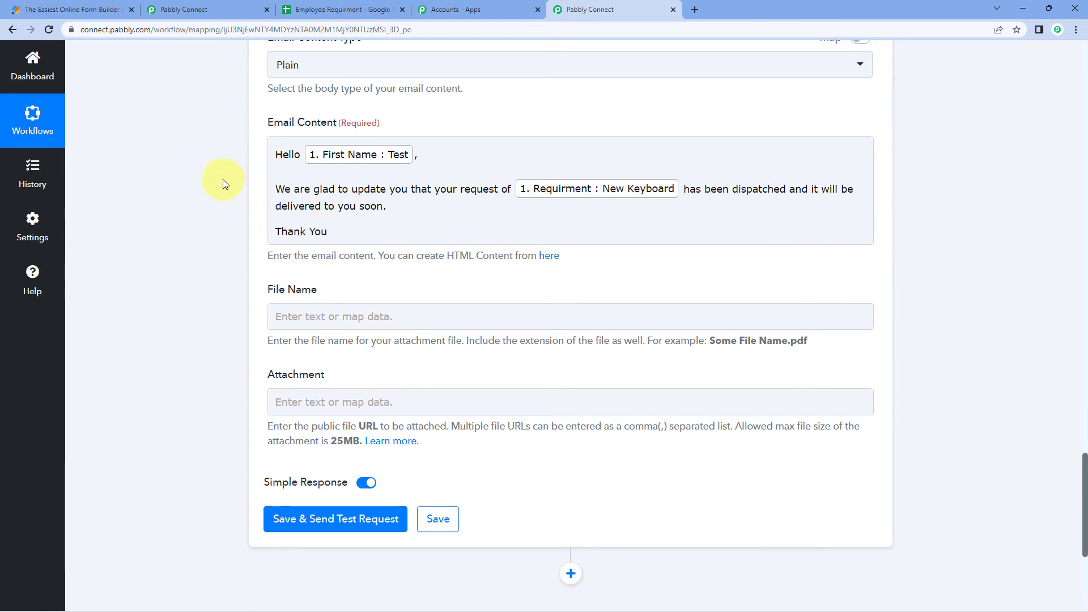
scroll(221, 180, "down", 2)
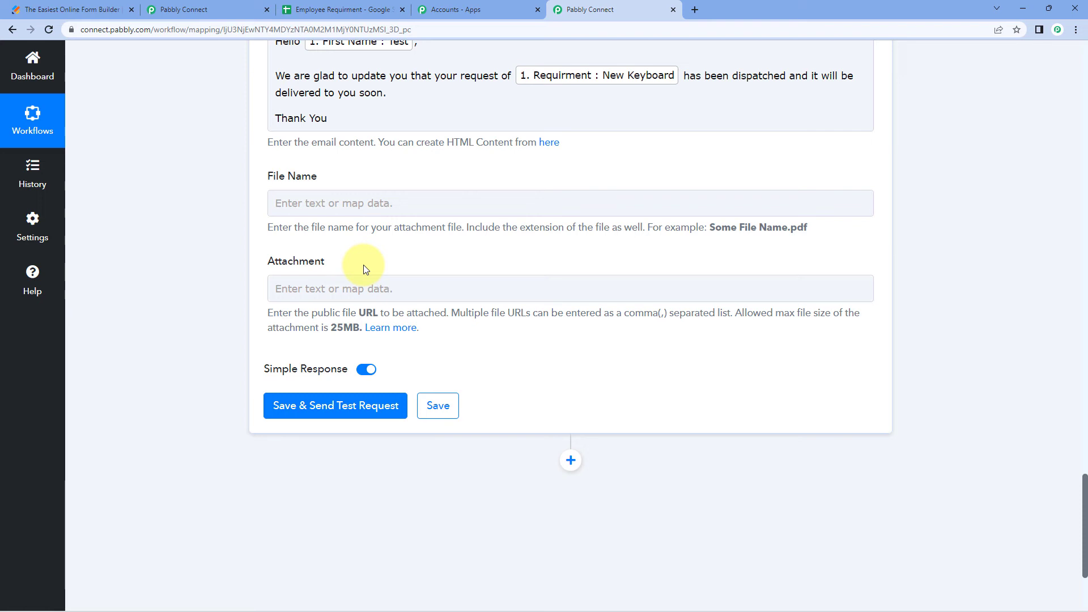
scroll(360, 255, "down", 2)
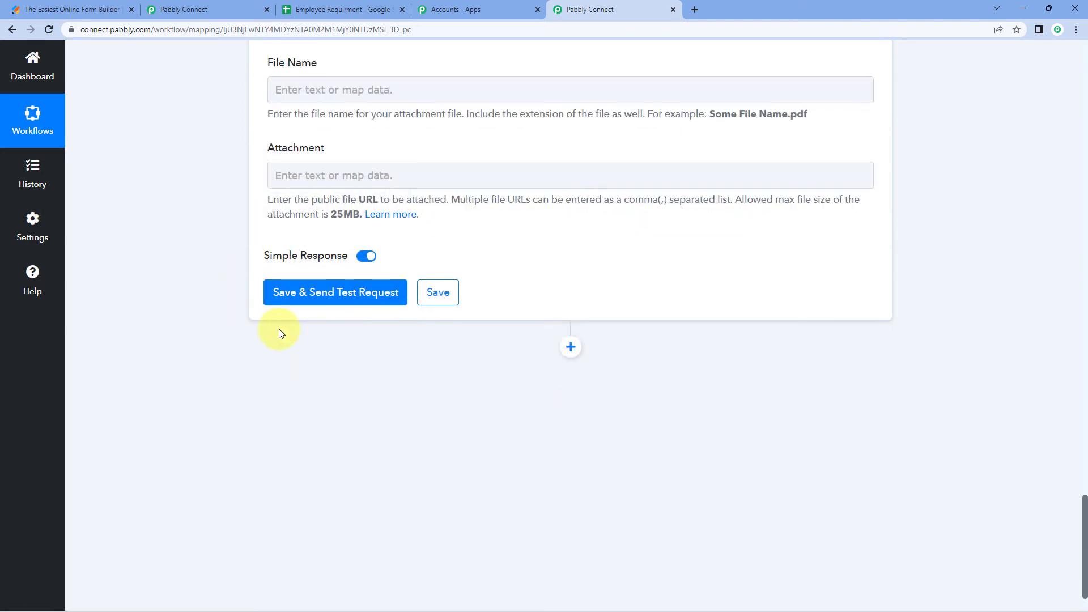
left_click(359, 293)
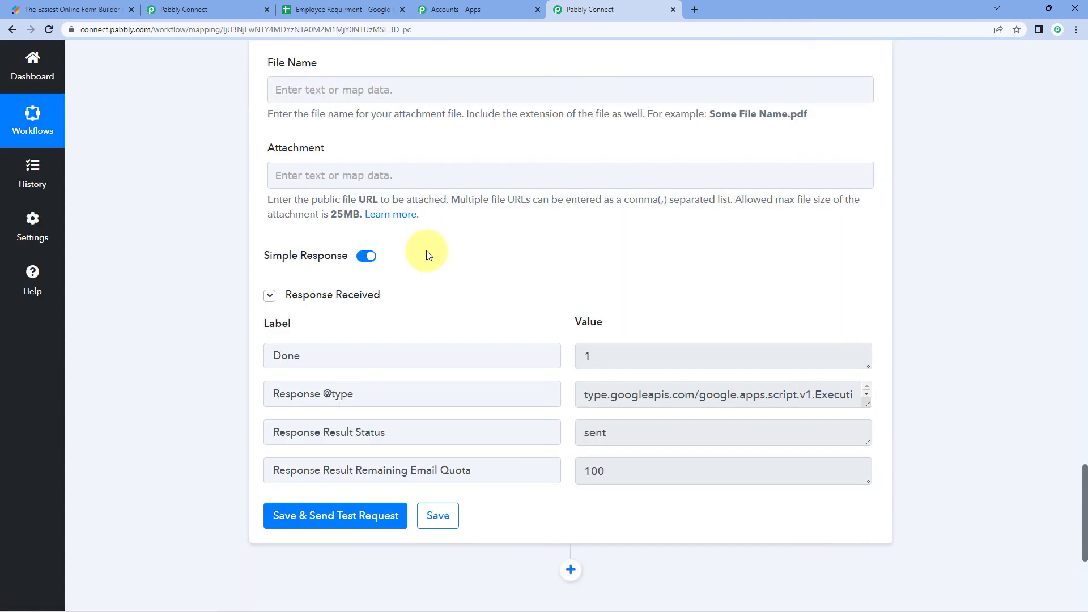
scroll(440, 280, "down", 1)
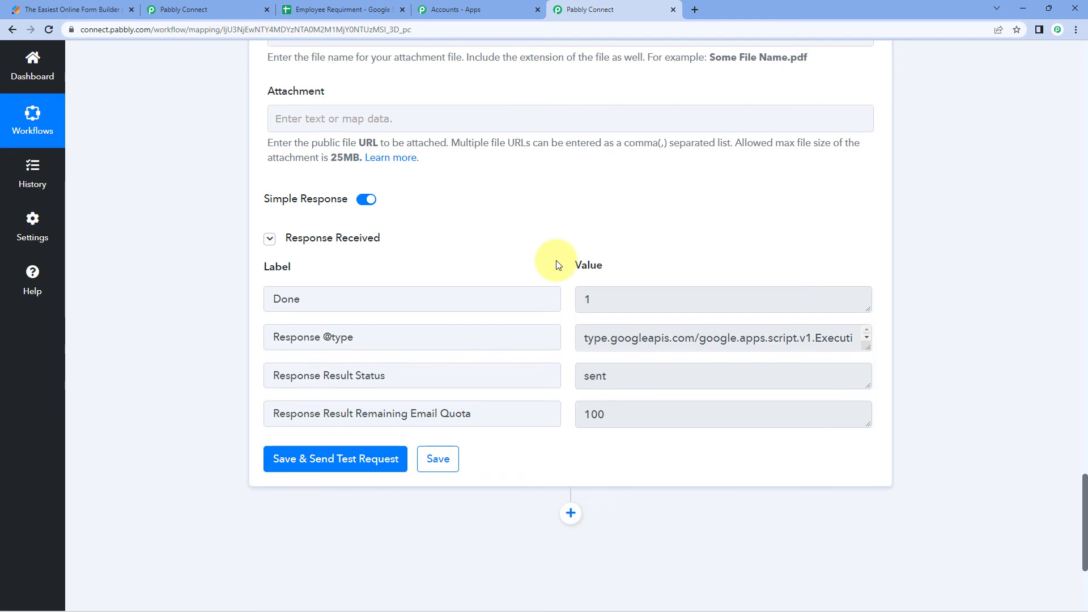
scroll(557, 265, "up", 6)
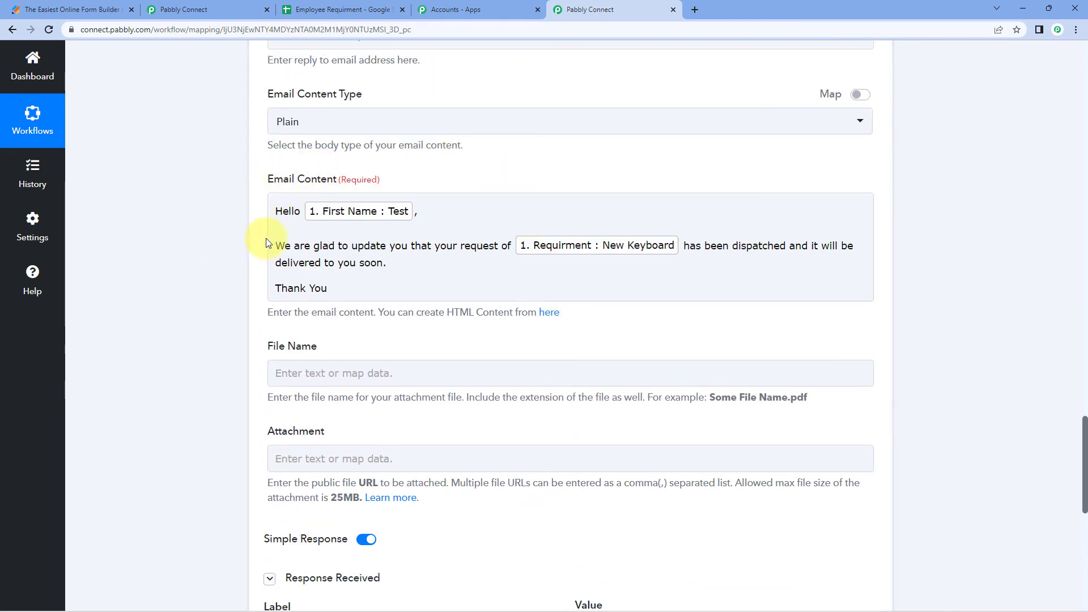
scroll(244, 235, "up", 4)
scroll(237, 238, "up", 8)
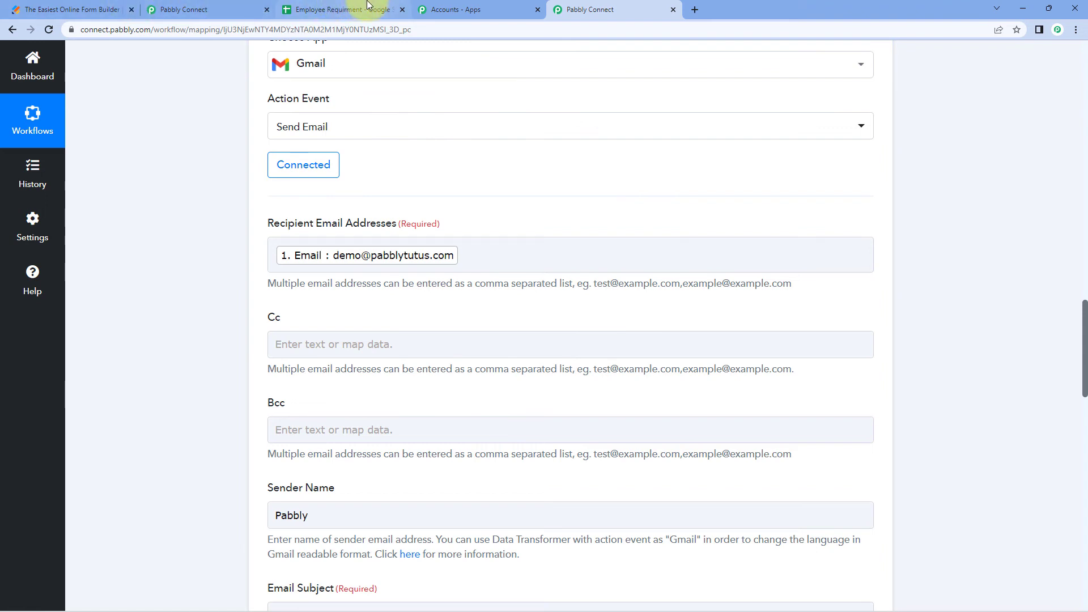
Check the Dispatched row's email in cell C2 of Employee Requirment, then open a new browser tab
left_click(113, 9)
left_click(338, 7)
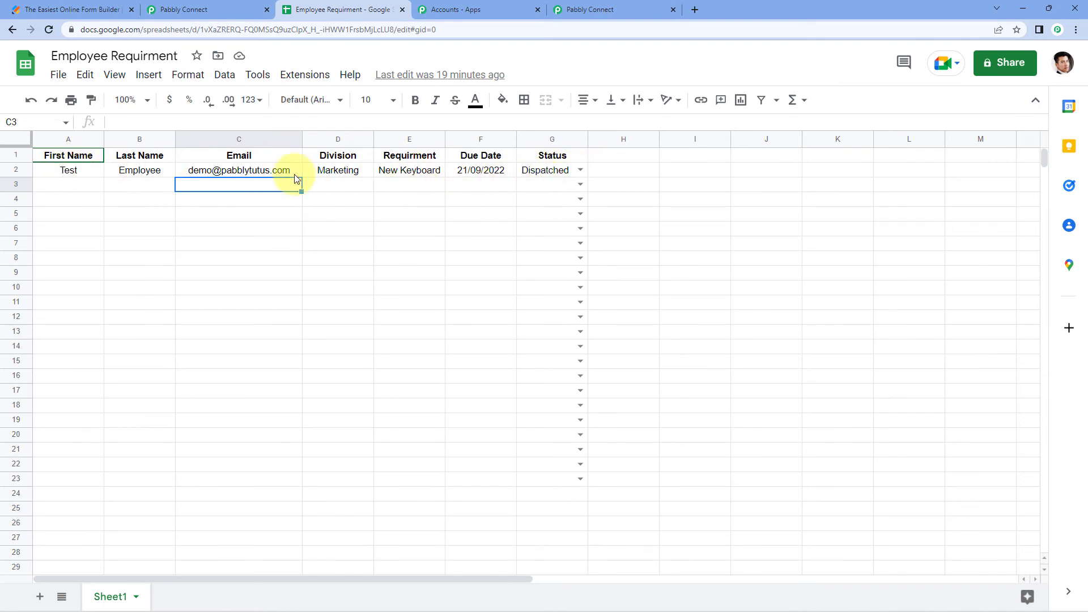
left_click(221, 171)
left_click(224, 186)
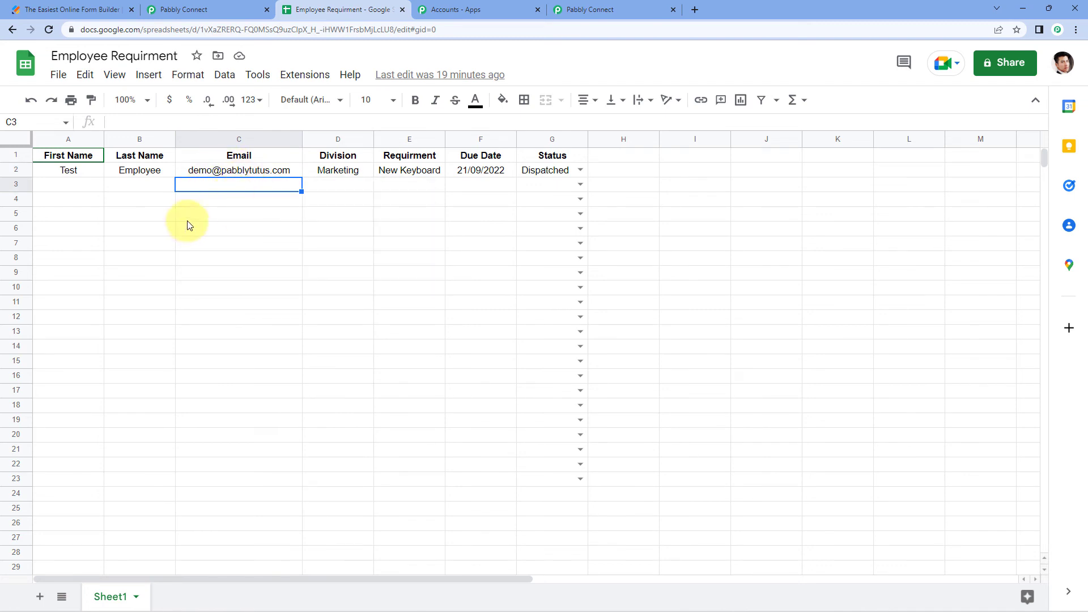
left_click(695, 9)
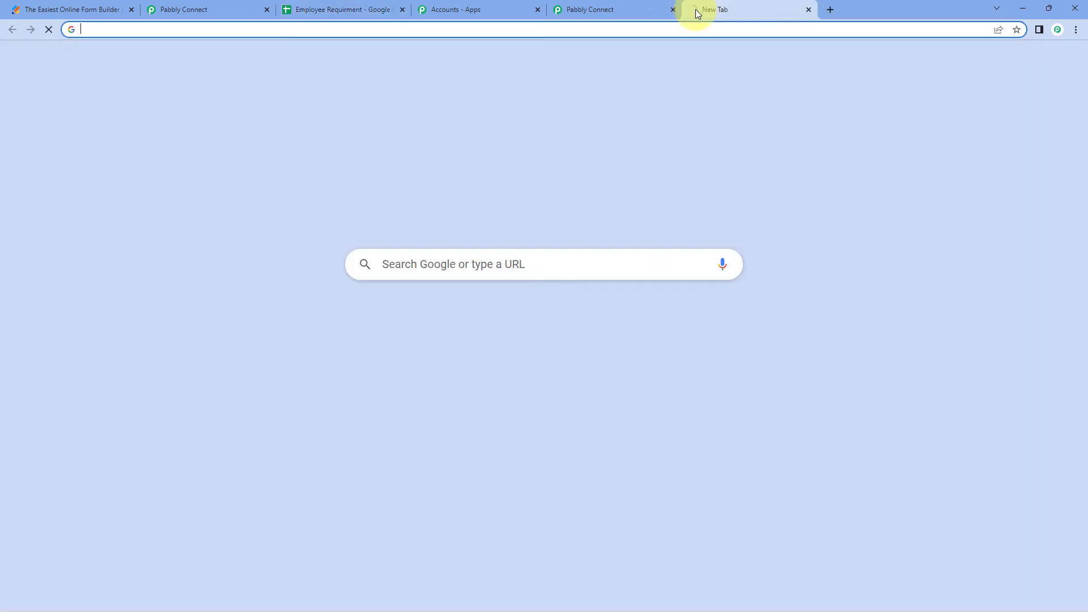
Open the New Equipment Dispatched email in Gmail and compare it with the Pabbly mapping
left_click(954, 64)
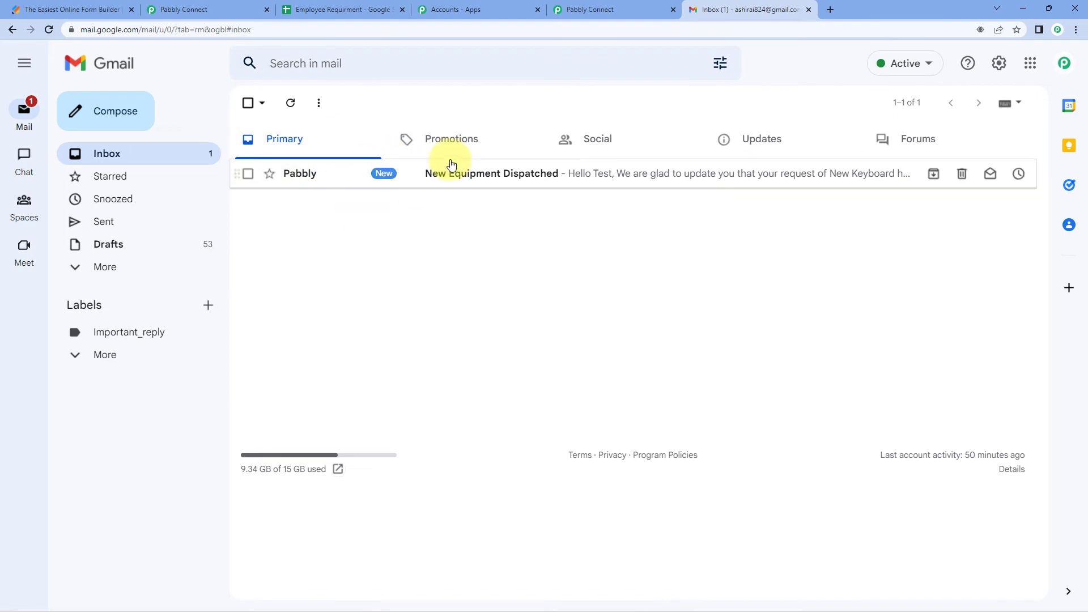
left_click(498, 174)
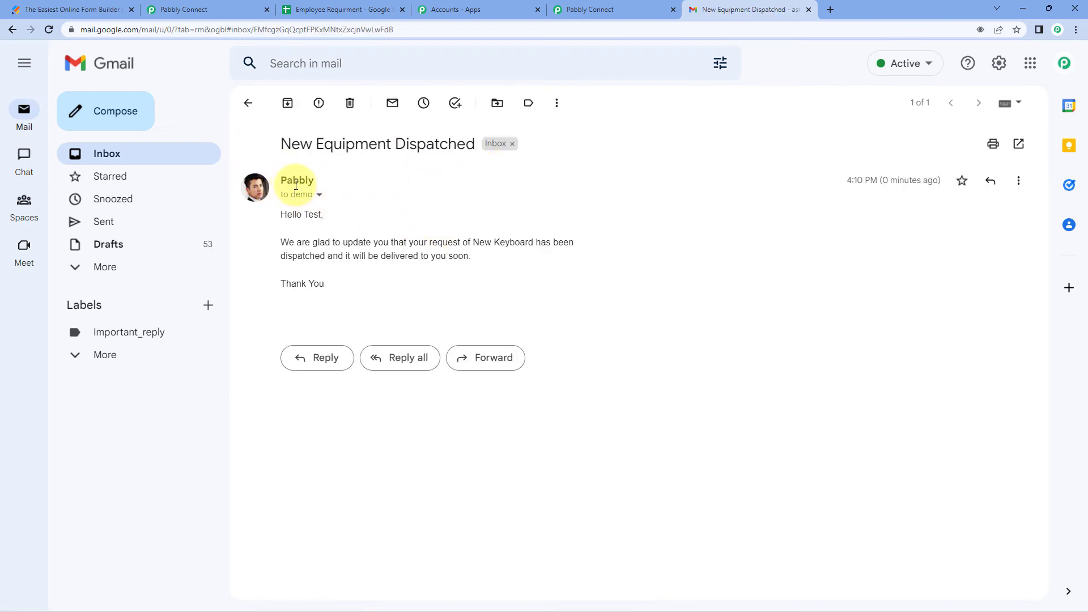
left_click(566, 9)
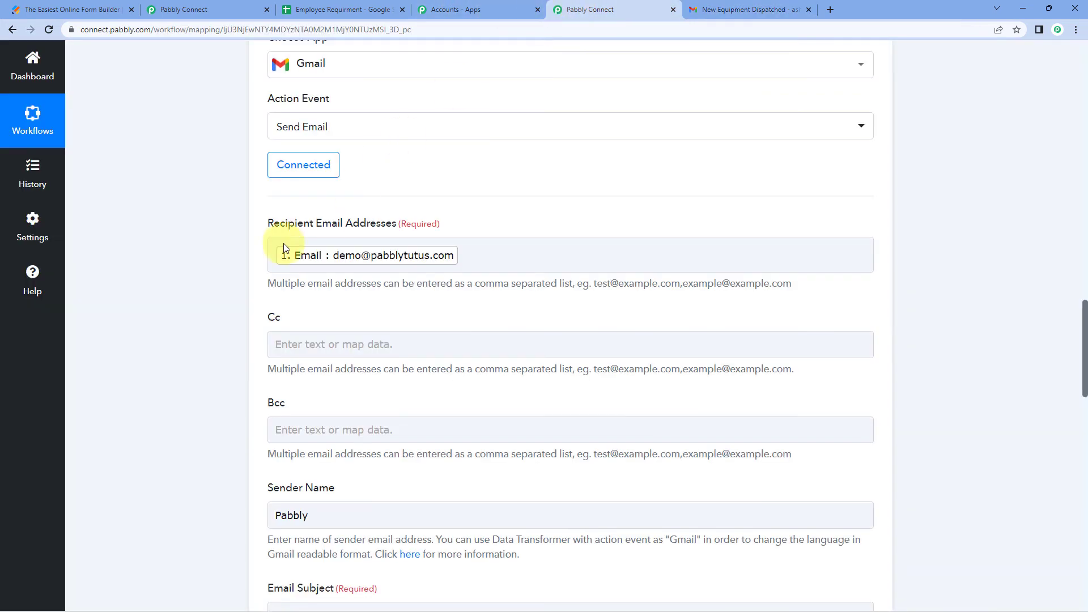
scroll(204, 253, "down", 4)
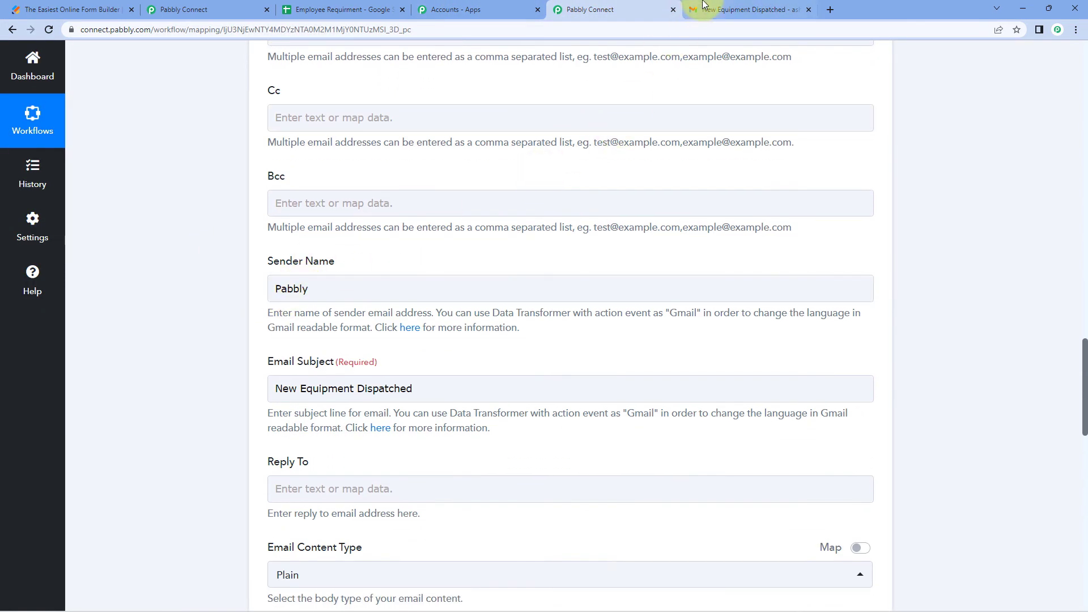
left_click(705, 7)
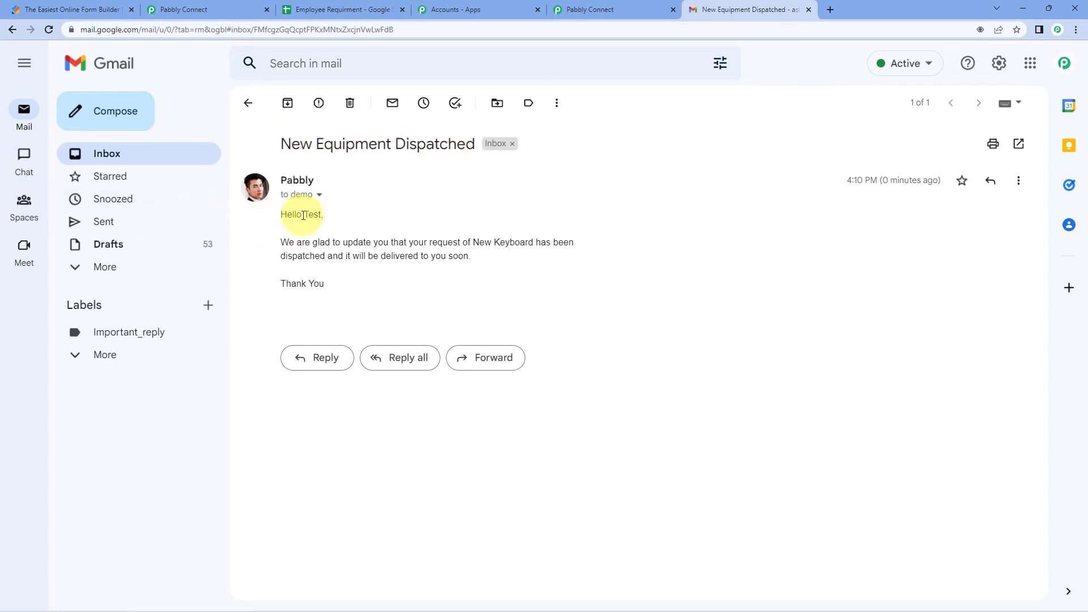
Highlight the personalised name Test and the item New Keyboard in the received email
left_click_drag(304, 215, 322, 216)
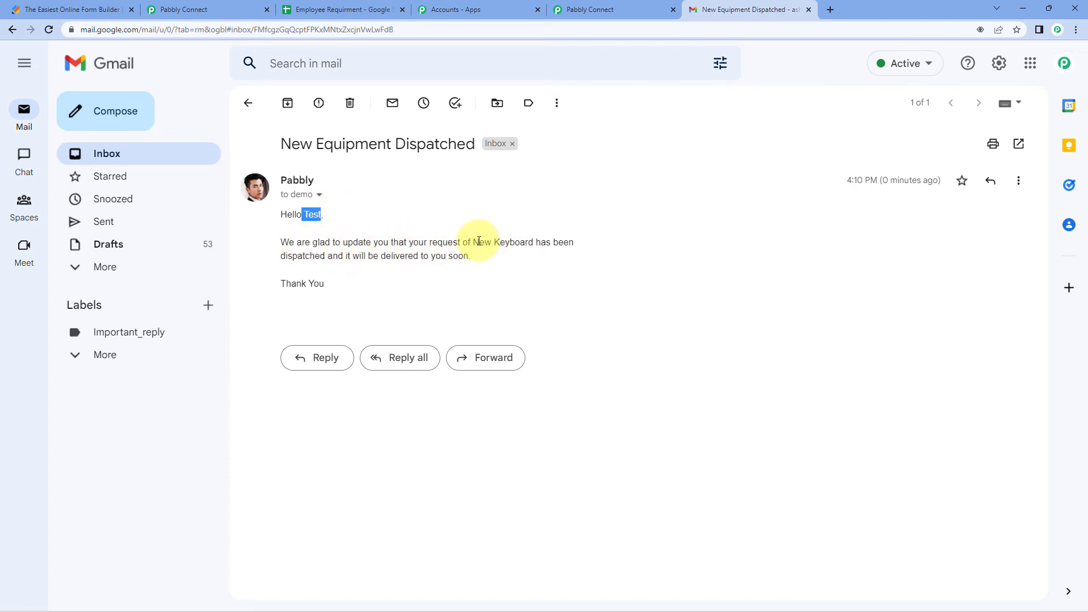
left_click_drag(474, 242, 533, 243)
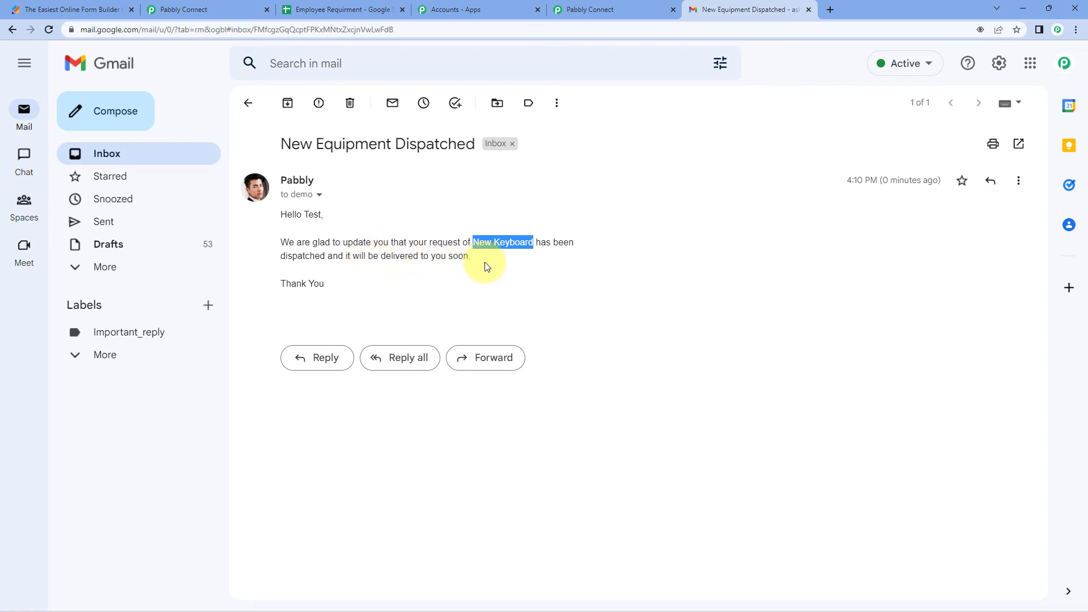
left_click(348, 290)
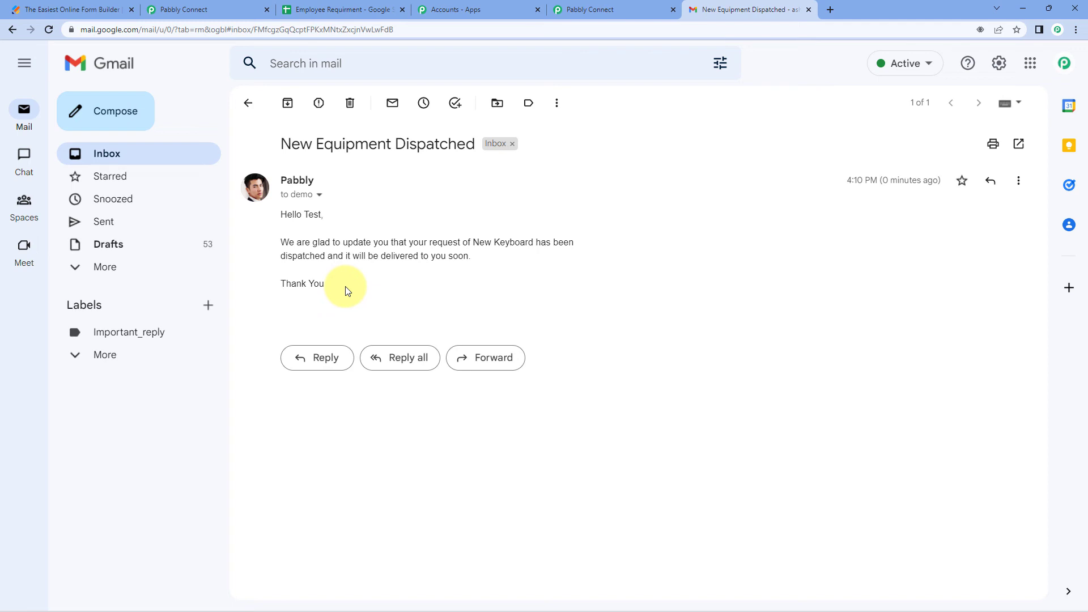
left_click(652, 9)
scroll(386, 318, "down", 4)
Collapse the Google Sheets trigger step in the Google Sheets to Gmail workflow
scroll(396, 301, "down", 3)
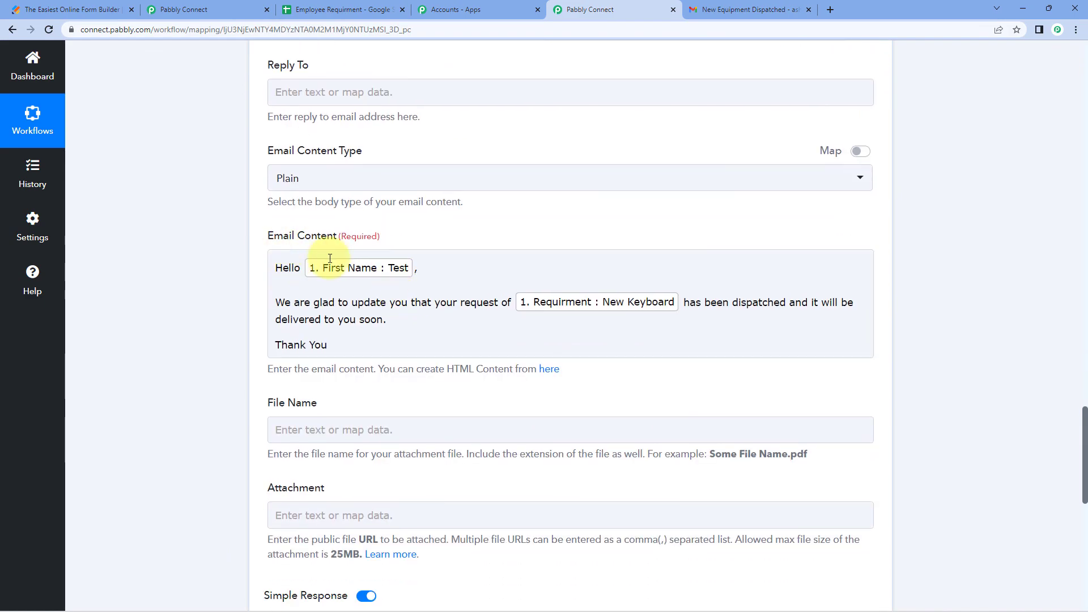
scroll(556, 236, "up", 3)
scroll(607, 243, "up", 15)
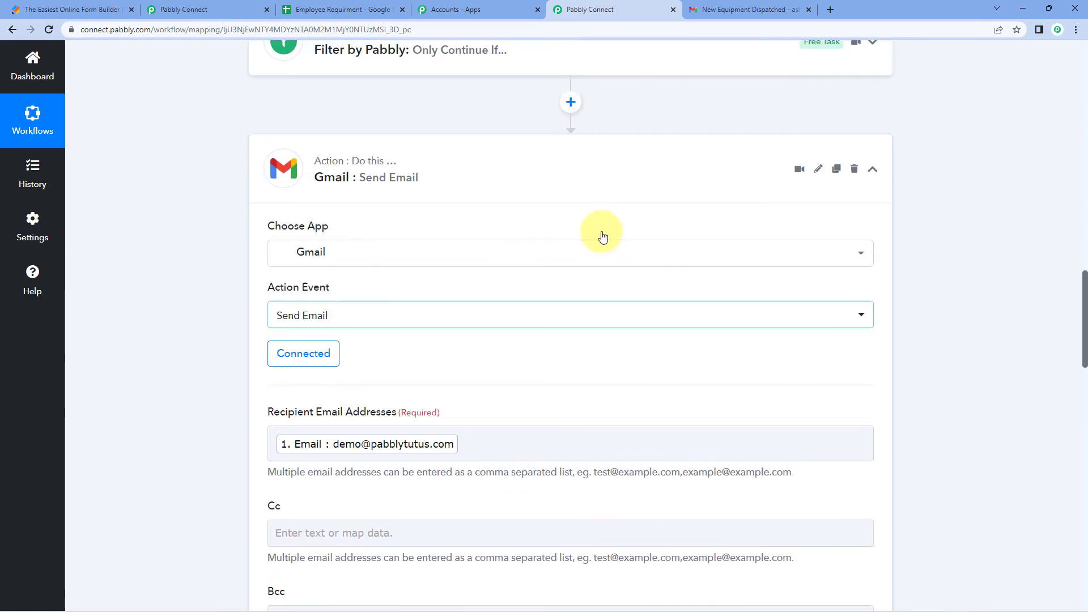
scroll(650, 237, "up", 15)
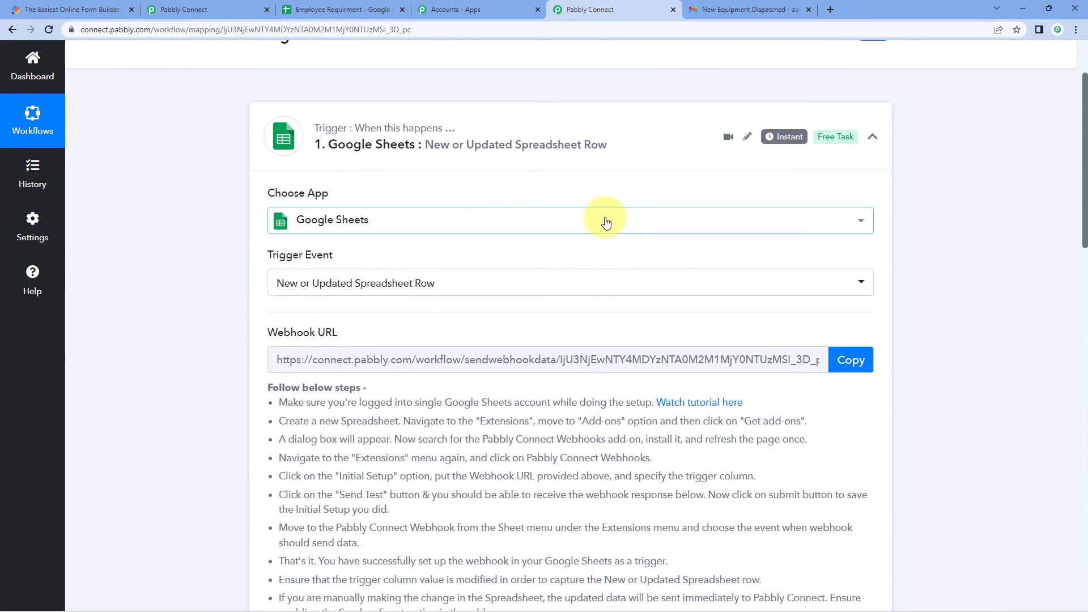
left_click(570, 152)
scroll(569, 152, "up", 1)
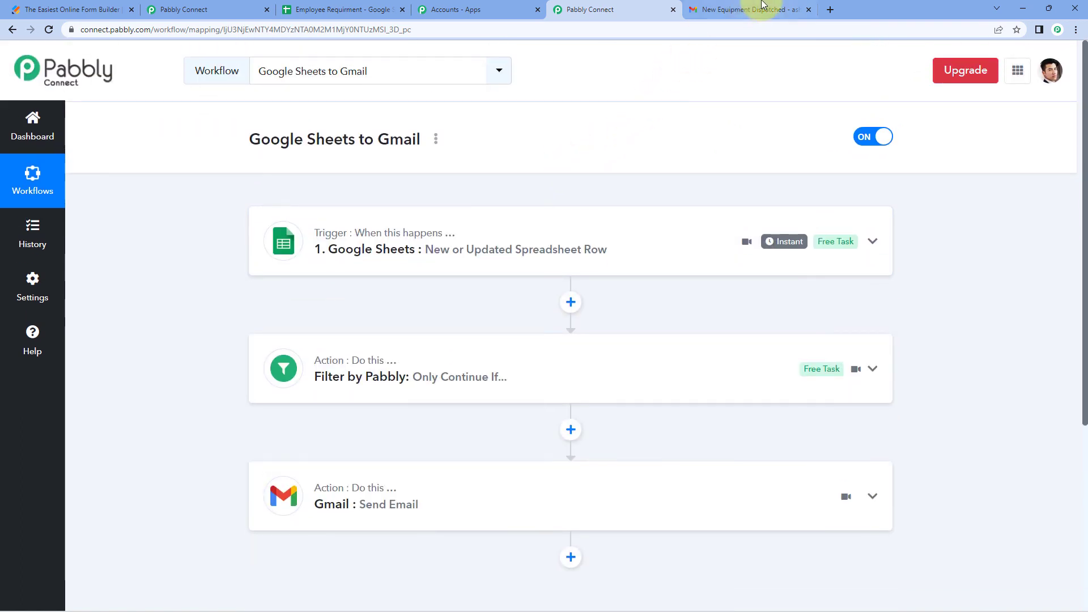
Review the Employee Equipment Requirement workflow, the spreadsheet and the JotForm builder tabs
left_click(228, 6)
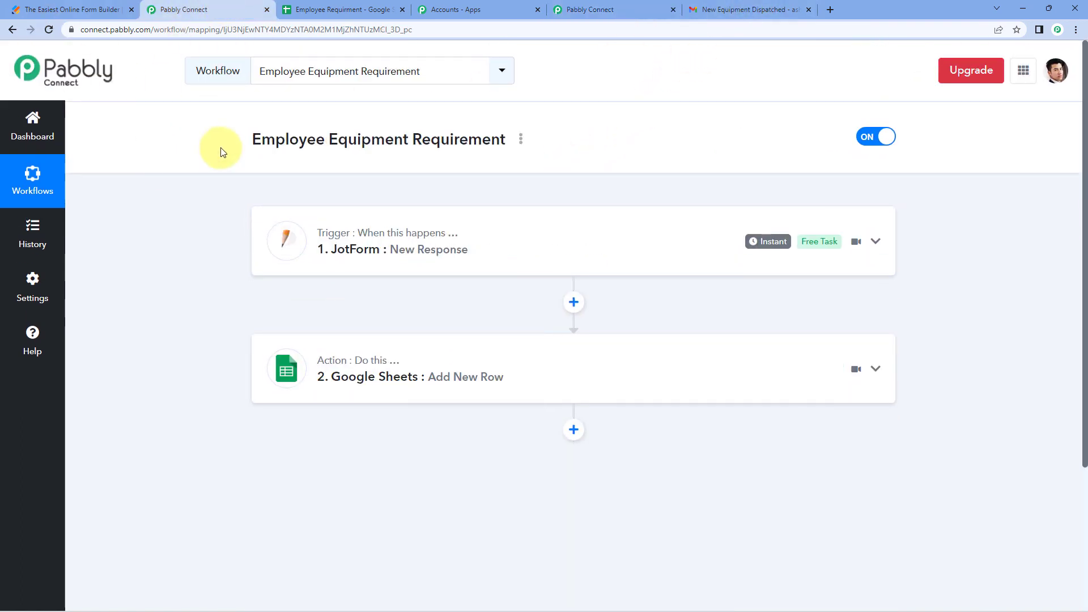
scroll(214, 173, "down", 1)
scroll(213, 173, "up", 1)
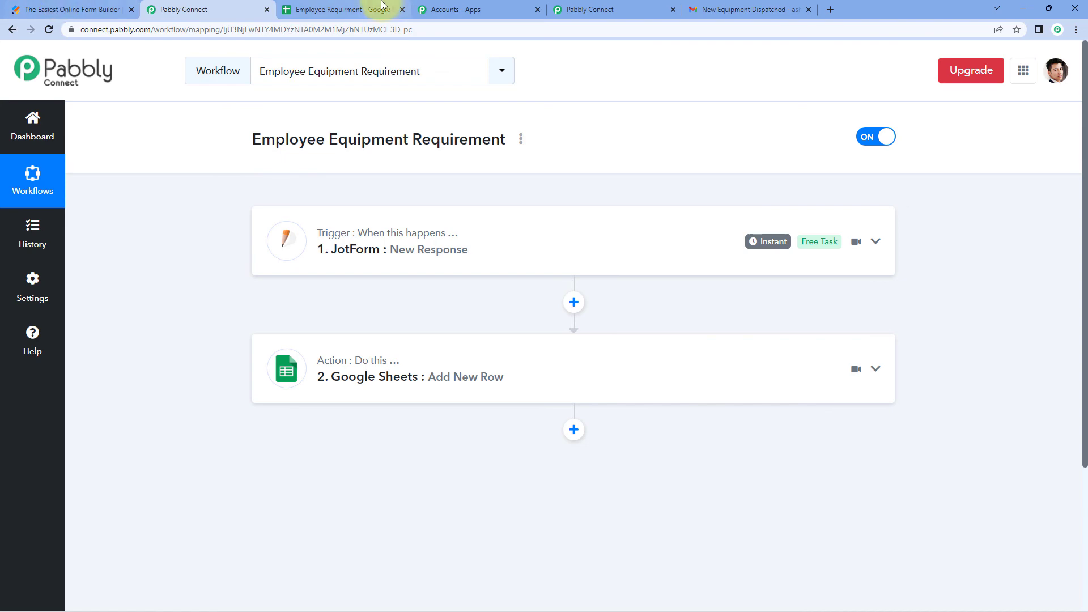
left_click(343, 9)
left_click(227, 9)
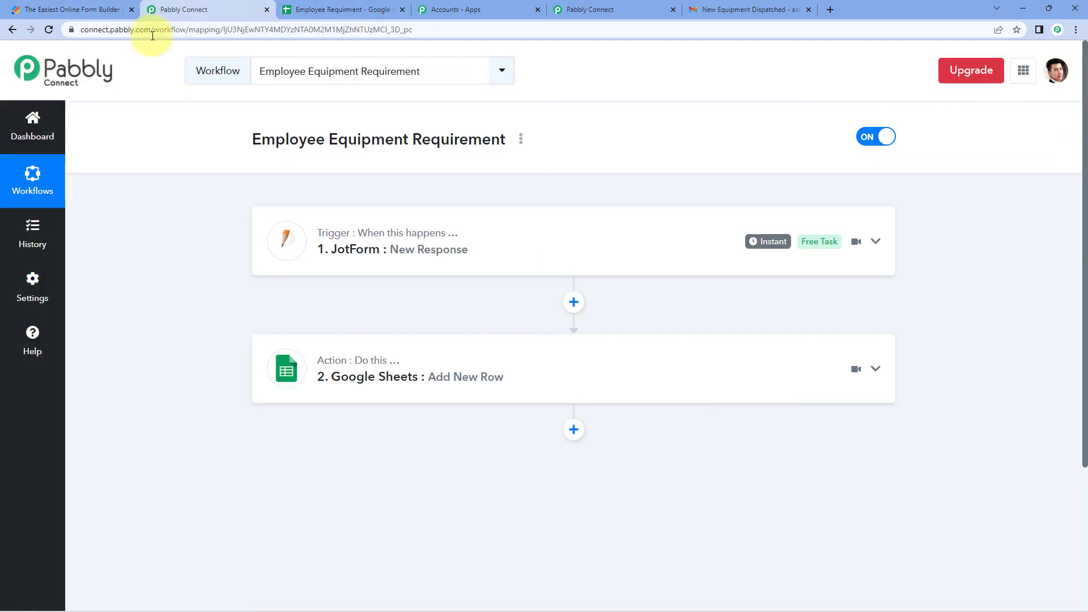
left_click(76, 5)
scroll(272, 210, "down", 2)
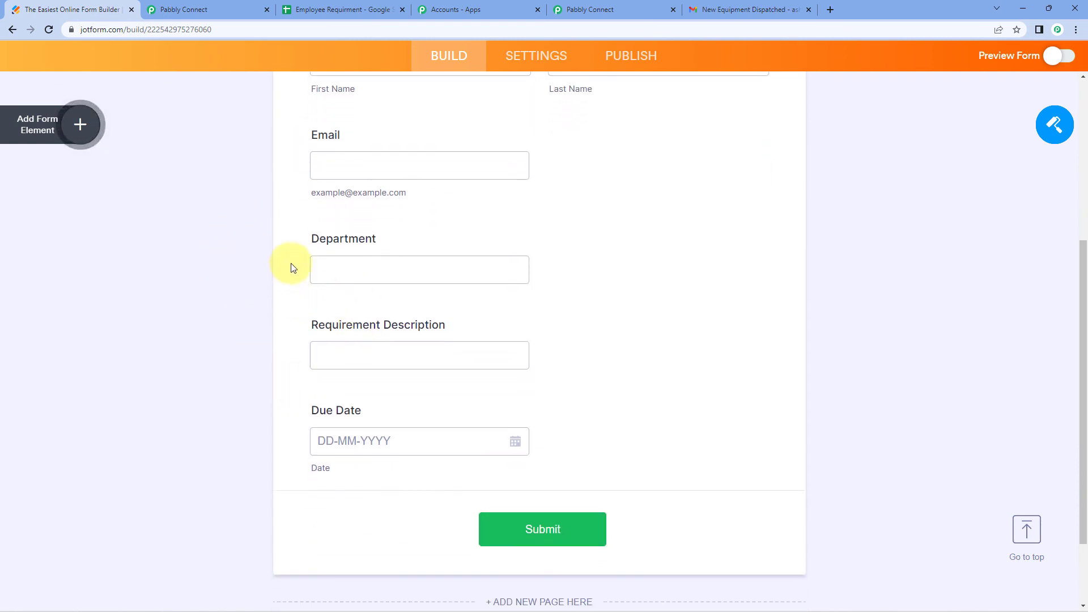
scroll(243, 151, "up", 2)
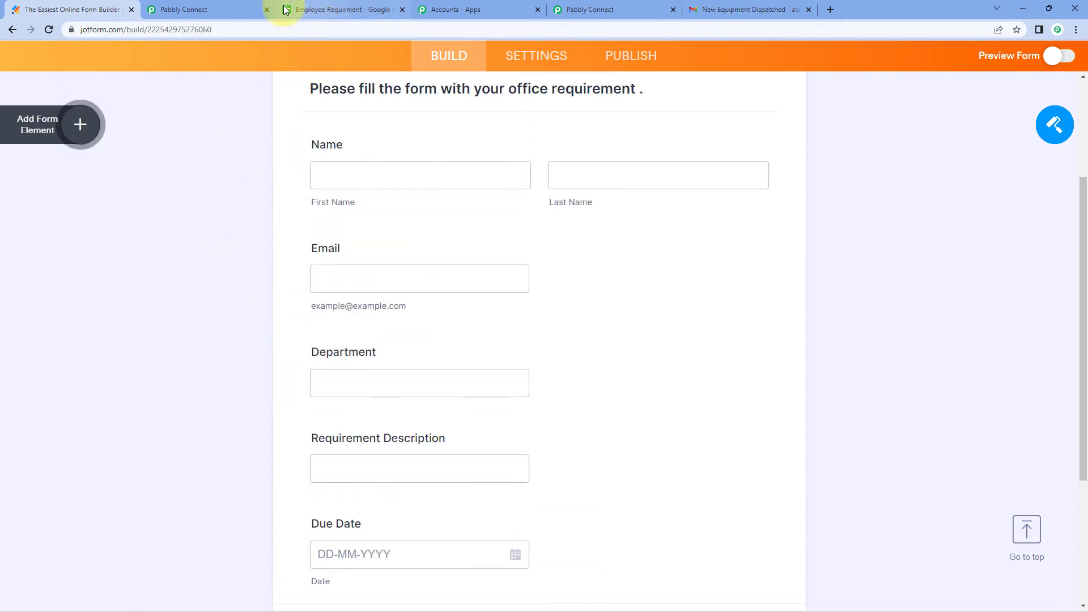
left_click(235, 5)
Check the empty row 3 in Employee Requirment and the received email, then return to the Jotform form
left_click(344, 4)
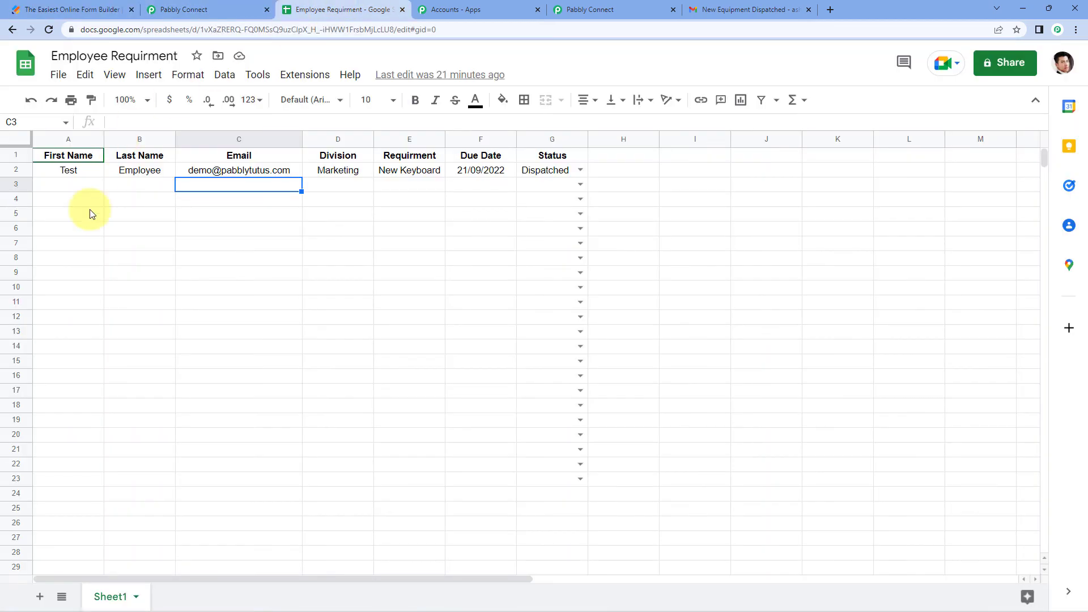
left_click_drag(66, 184, 466, 195)
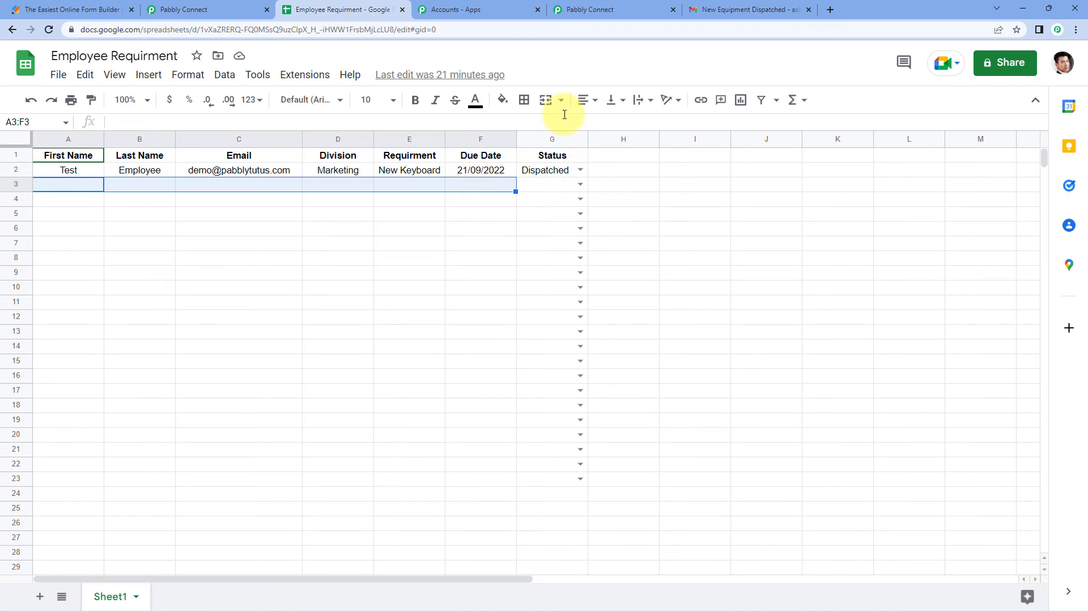
left_click(614, 11)
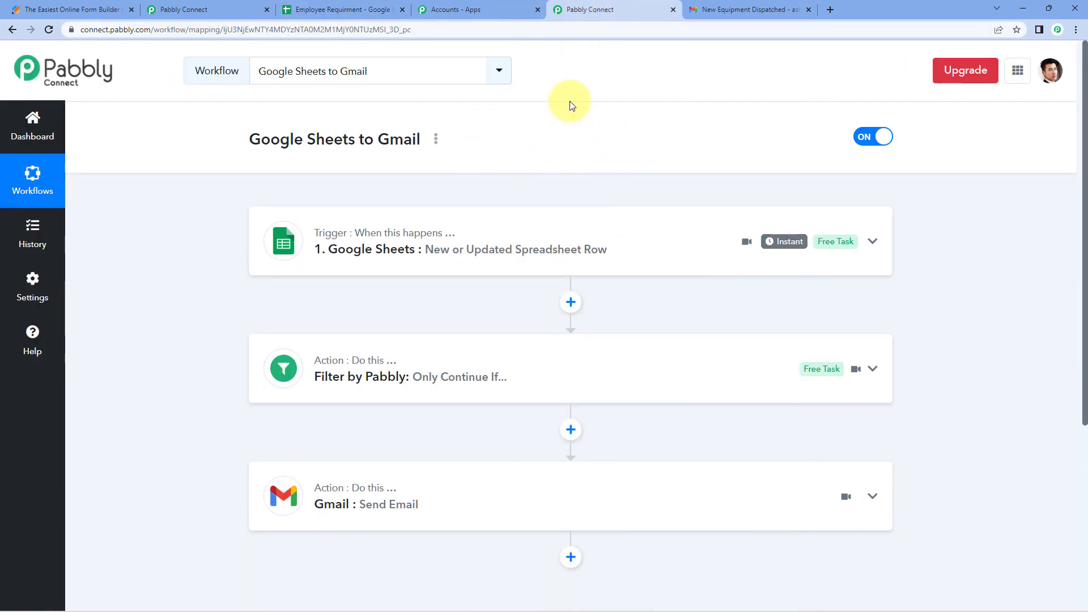
left_click(379, 10)
left_click(684, 3)
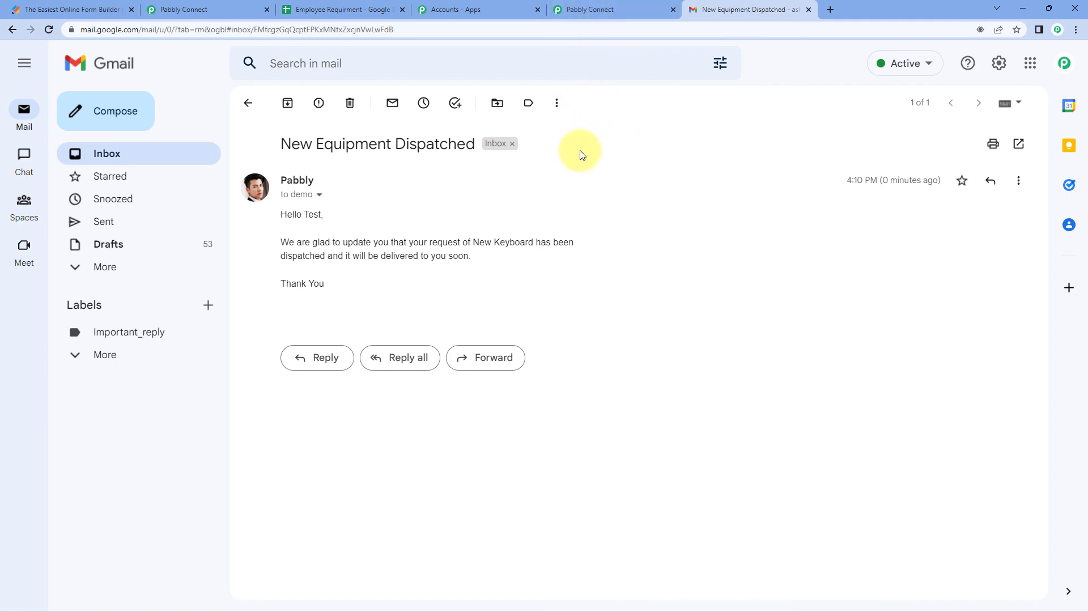
left_click(248, 102)
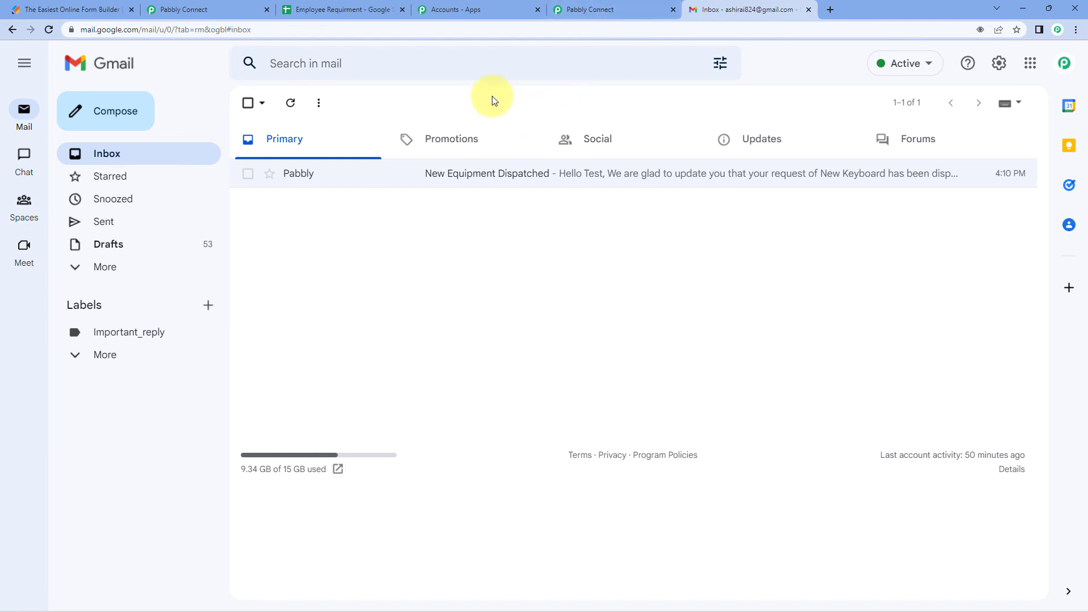
left_click(362, 9)
left_click(262, 198)
left_click(74, 9)
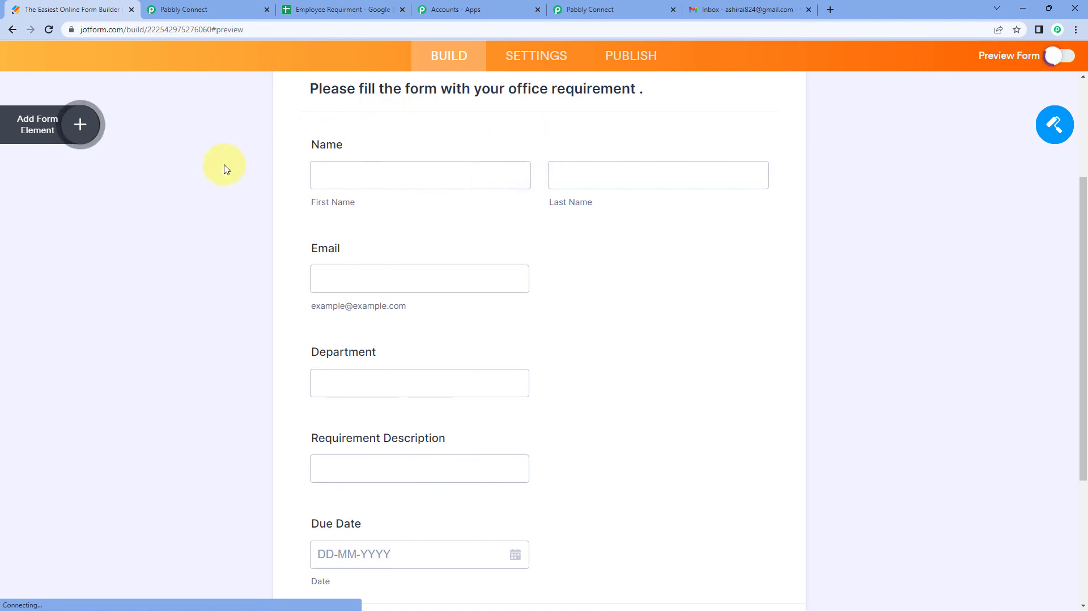
Fill in first name Test, last name User and the requester's email address
left_click(353, 233)
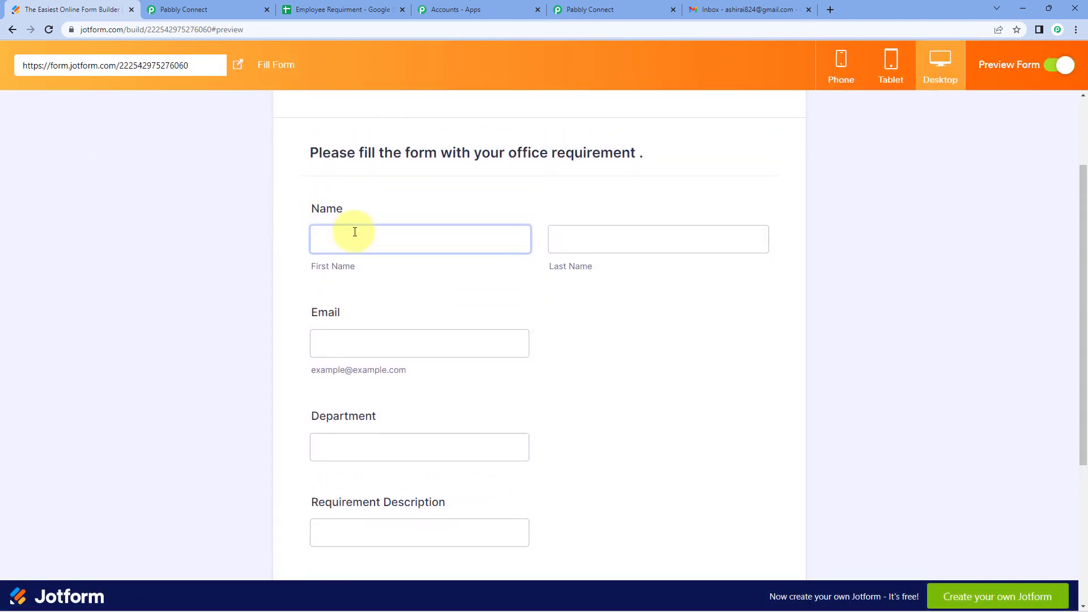
type("Test")
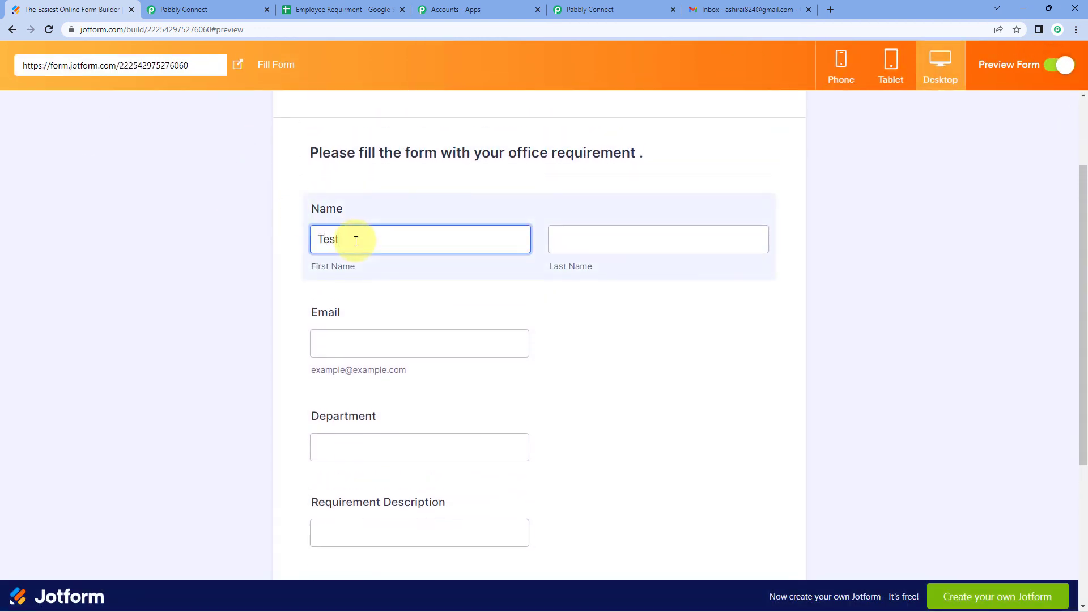
key("Tab")
type("U")
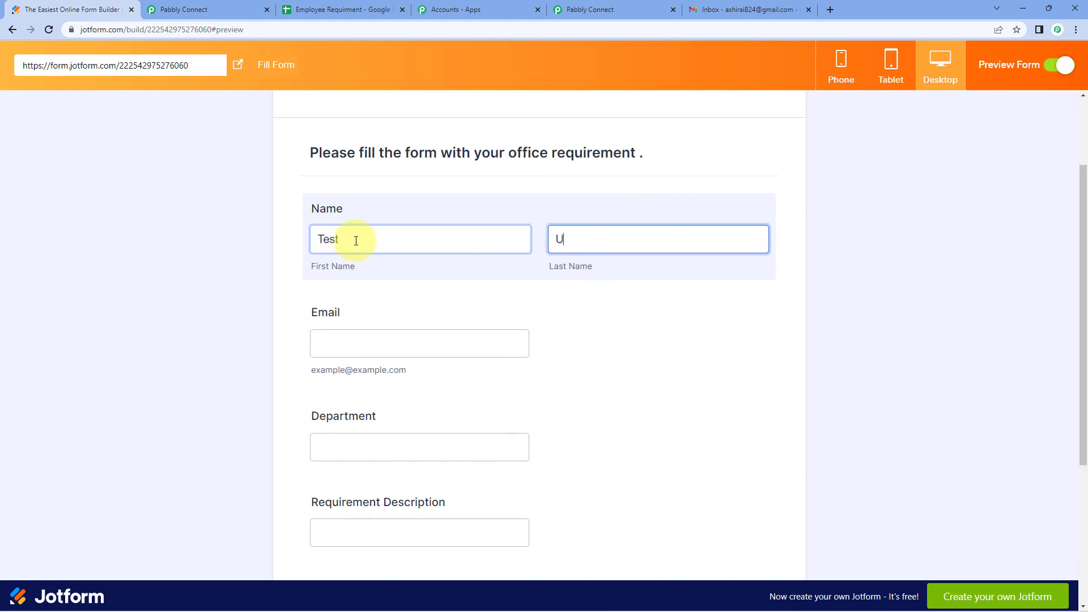
type("ser")
key("Tab")
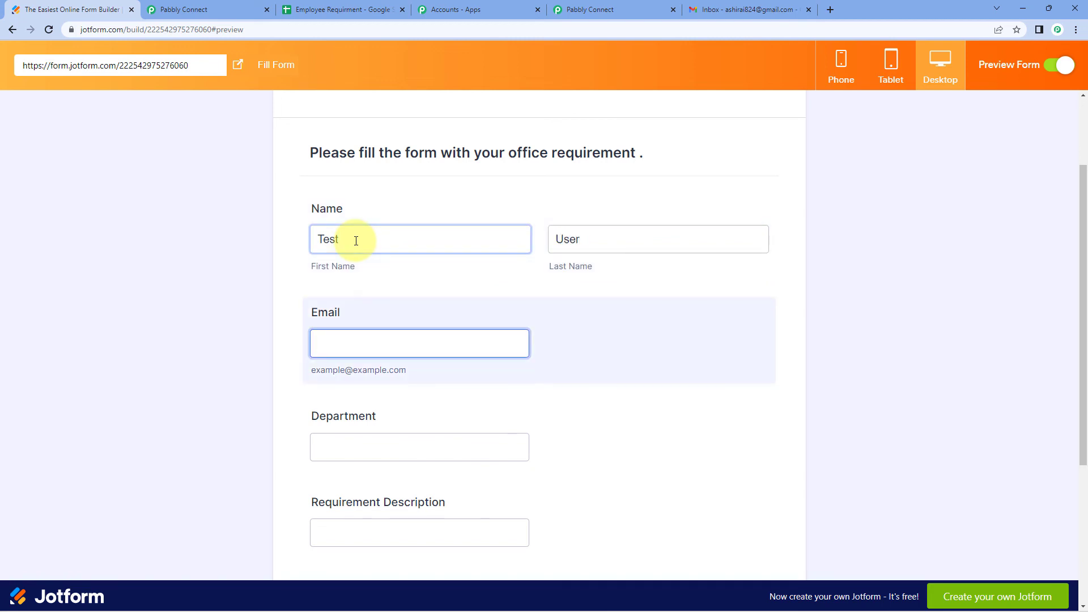
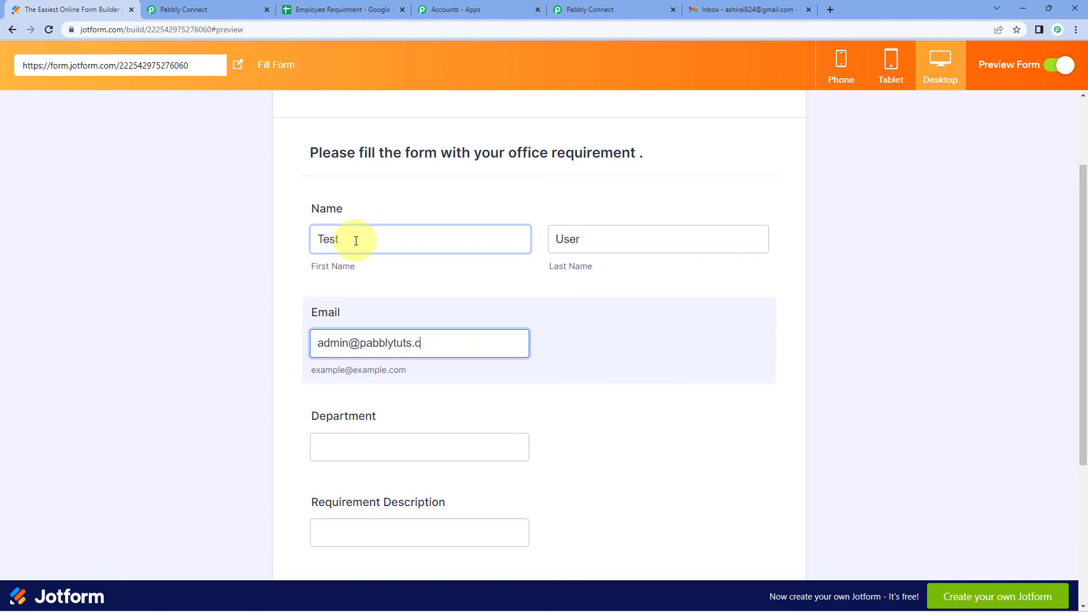
key("Tab")
Enter Finance as the department and Monitor as the requirement description
scroll(323, 303, "down", 2)
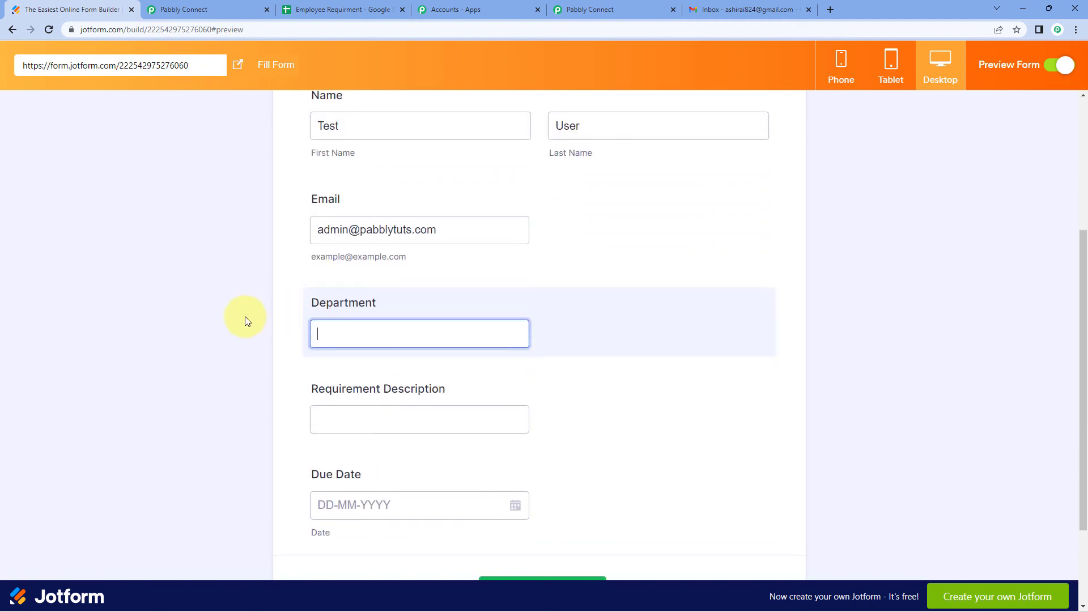
type("Finance")
key("Tab")
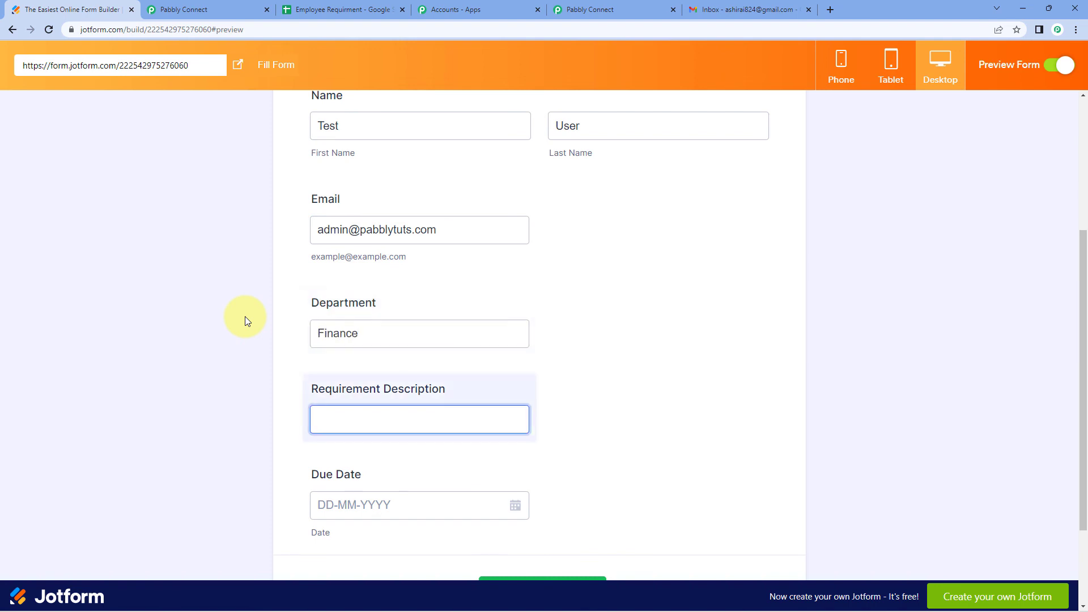
type("Monitor")
scroll(267, 374, "down", 2)
Pick 22-09-2022 as the due date and submit the form
left_click(335, 394)
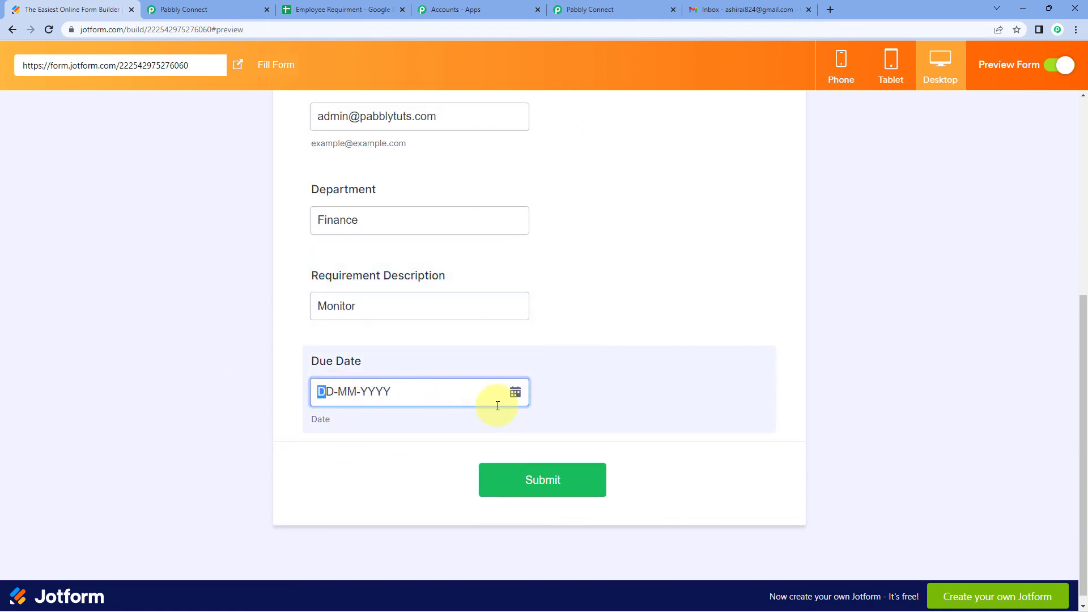
left_click(515, 393)
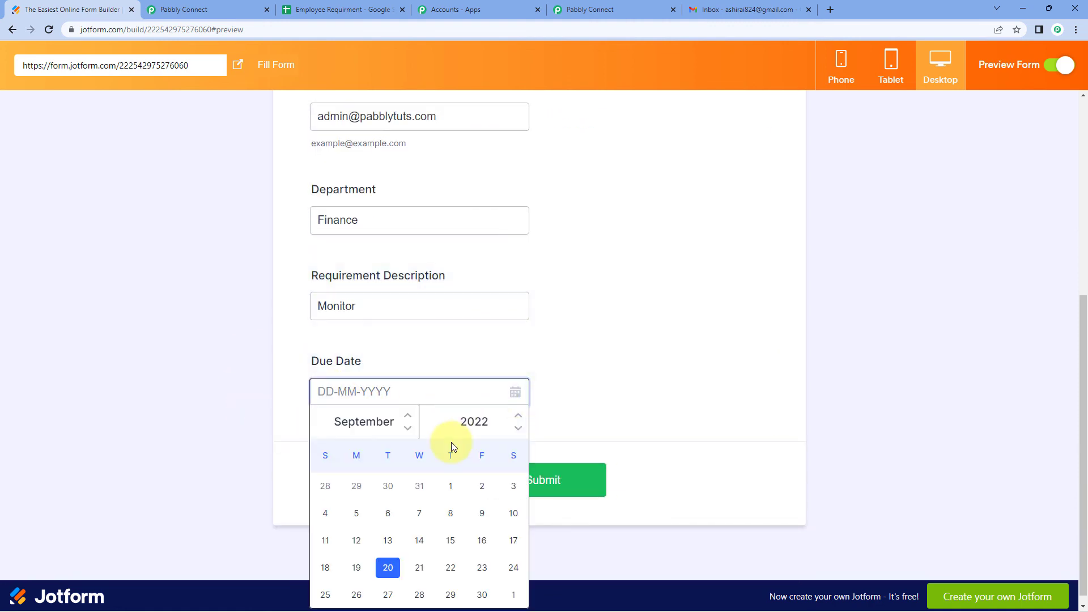
left_click(450, 568)
left_click(561, 483)
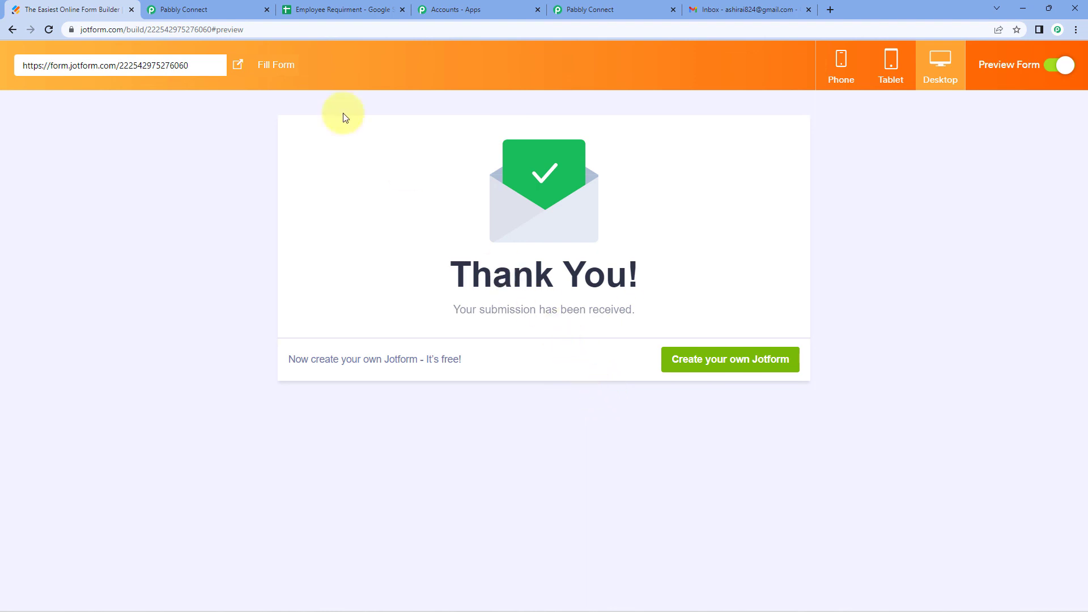
left_click(238, 9)
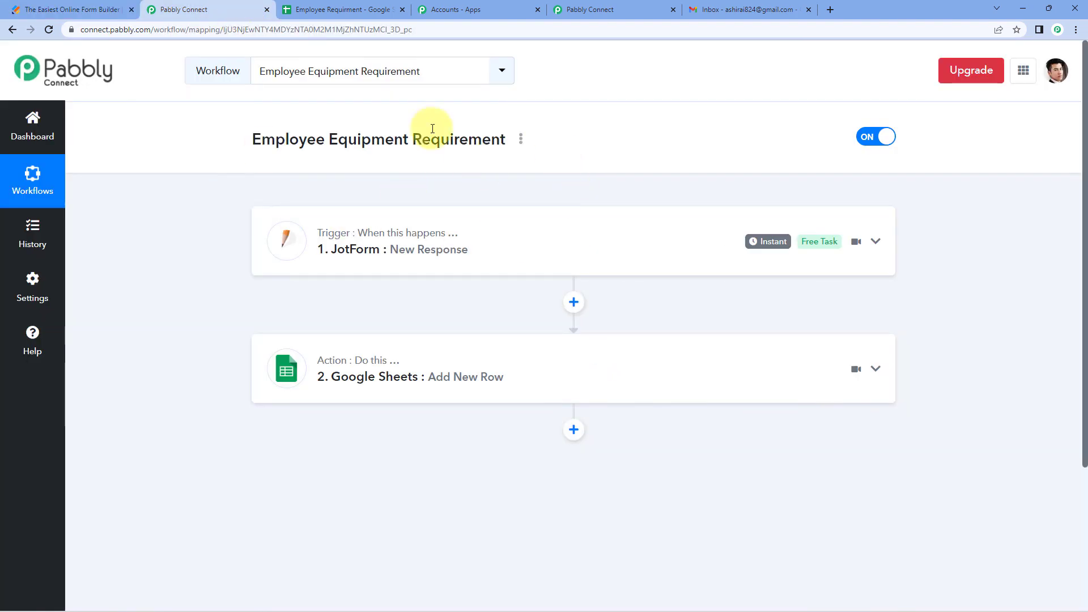
In the Employee Requirment sheet, set row 3's Monitor request Status to Dispatched
left_click(338, 9)
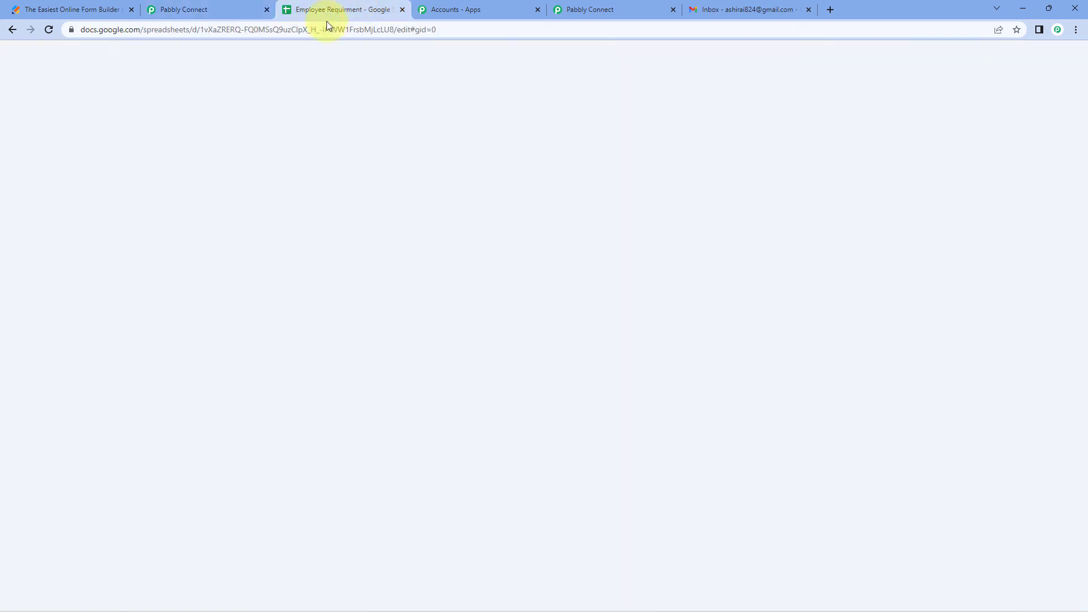
left_click(469, 181, "shift")
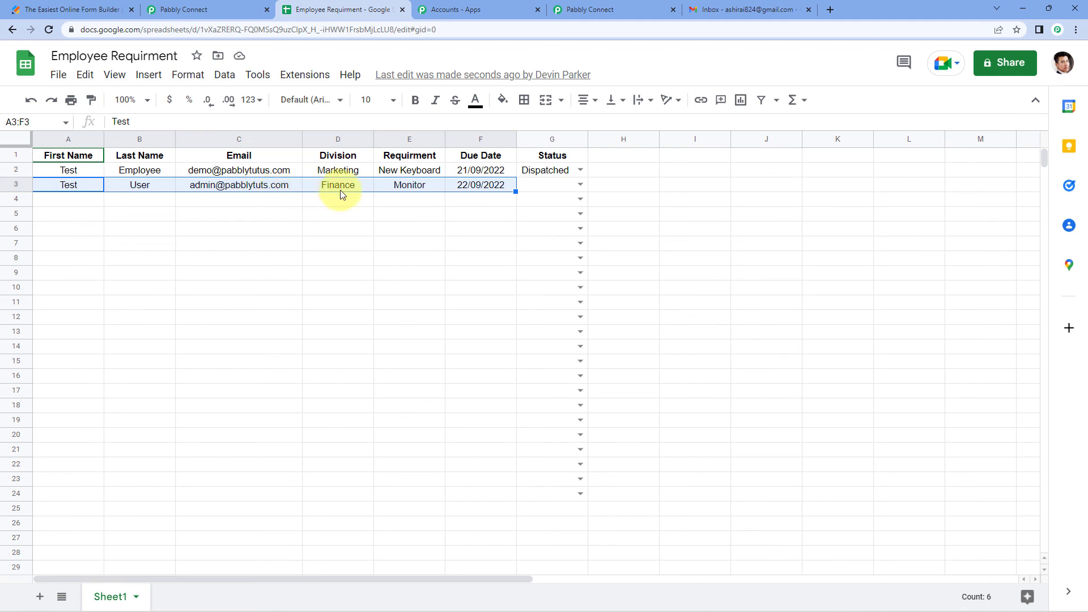
left_click(422, 197)
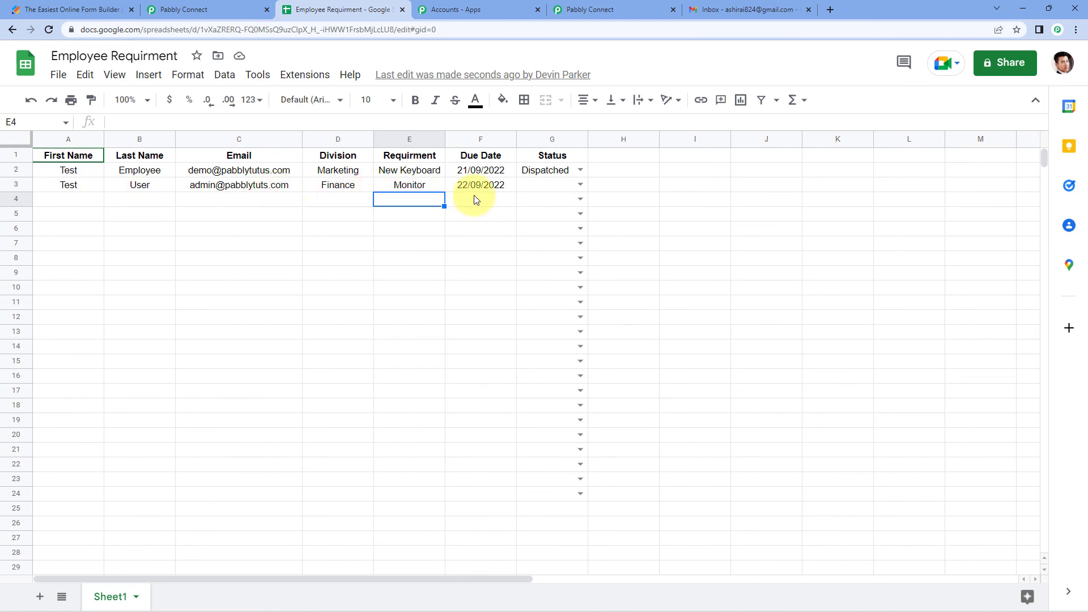
left_click(578, 186)
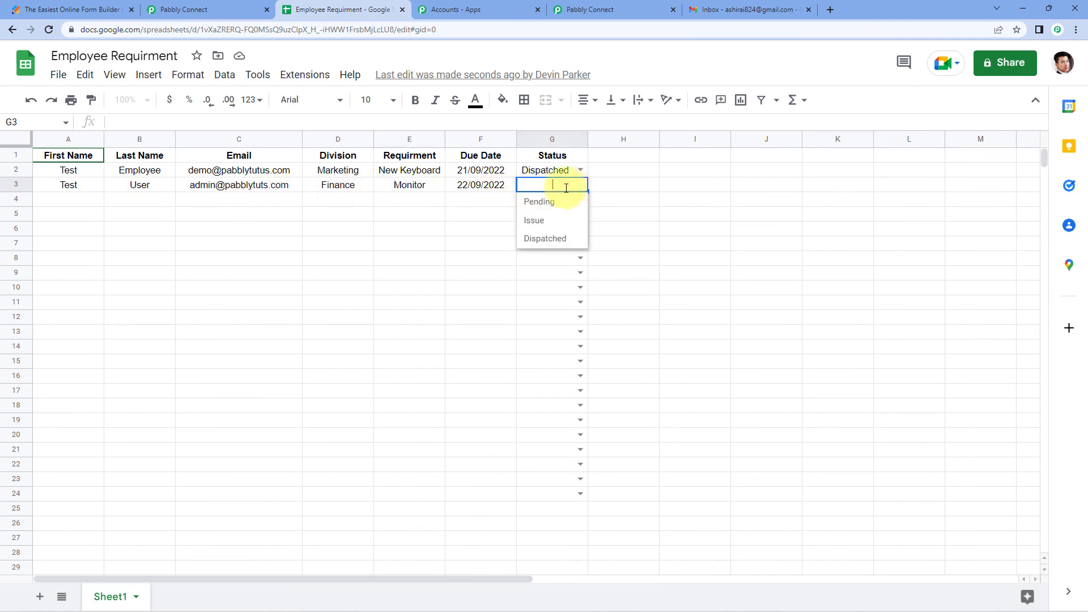
left_click(547, 240)
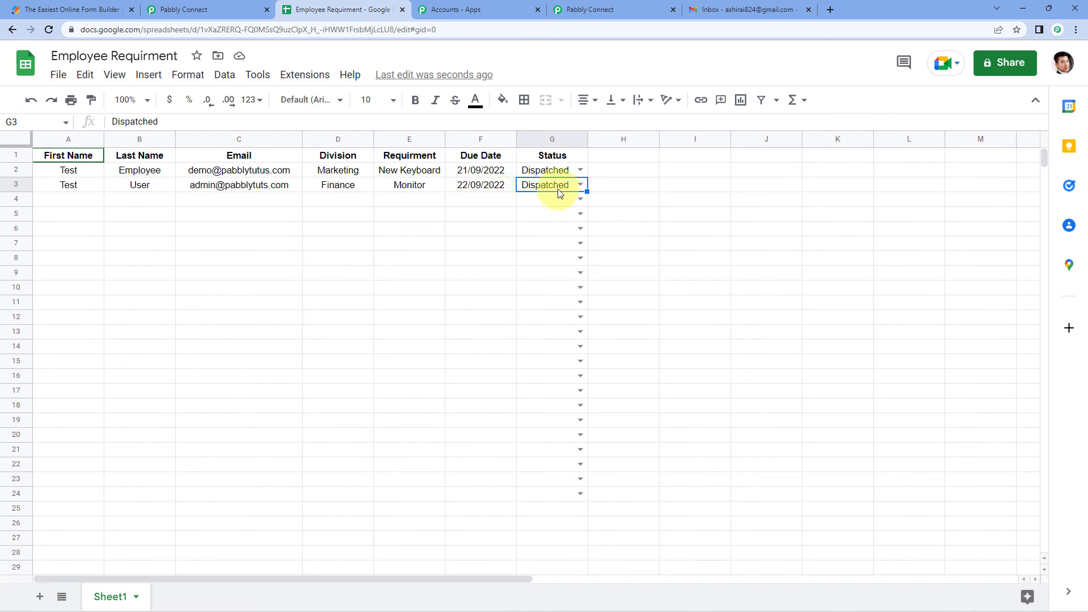
Look in the Gmail inbox for the dispatch email, checking row 3's recipient address in the sheet
left_click(716, 5)
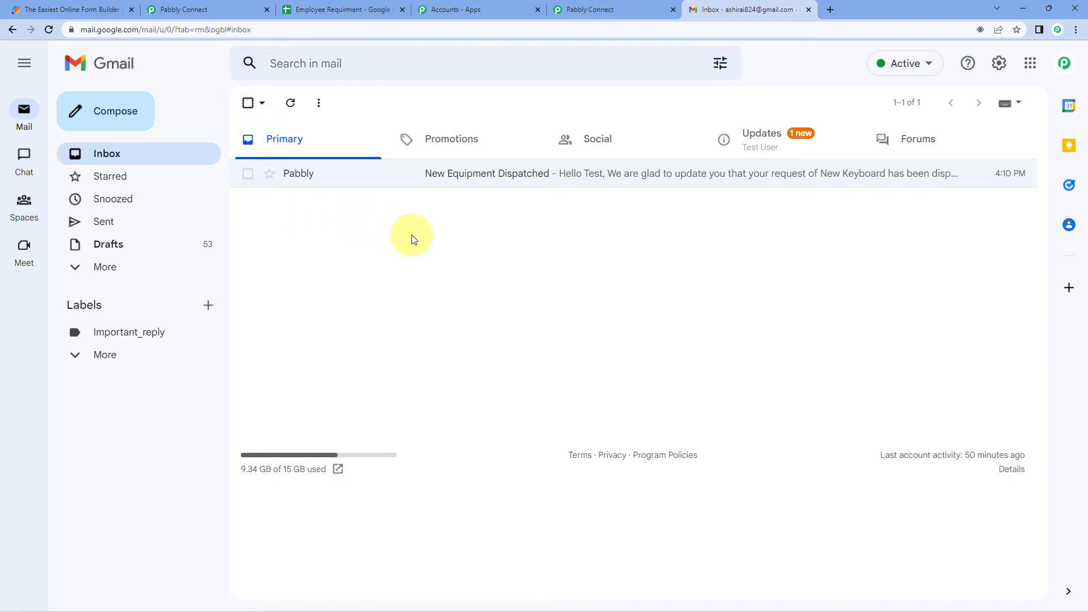
left_click(315, 7)
left_click(238, 187)
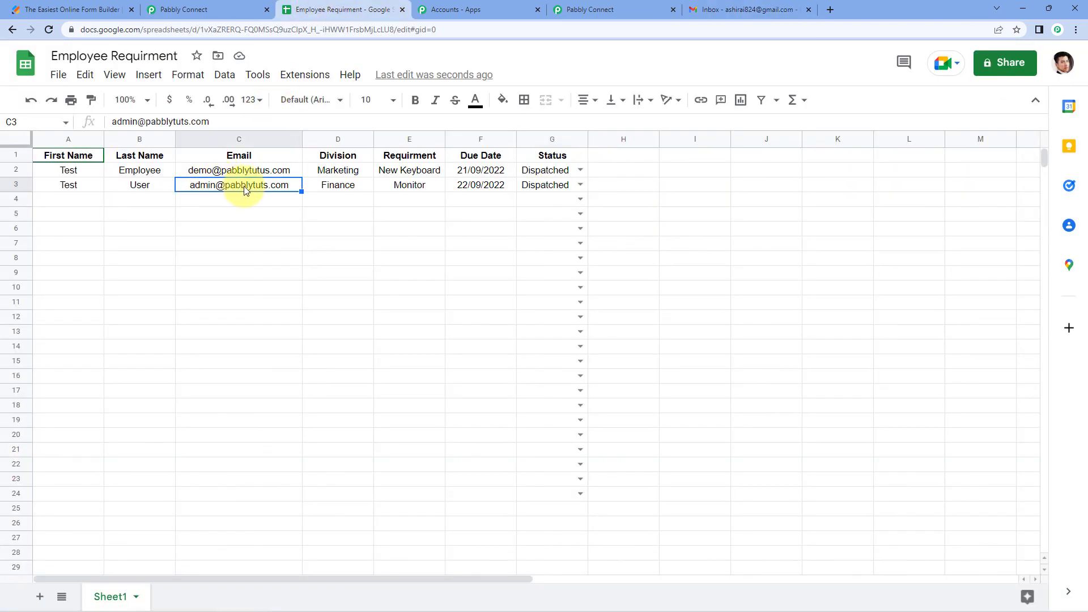
left_click(703, 8)
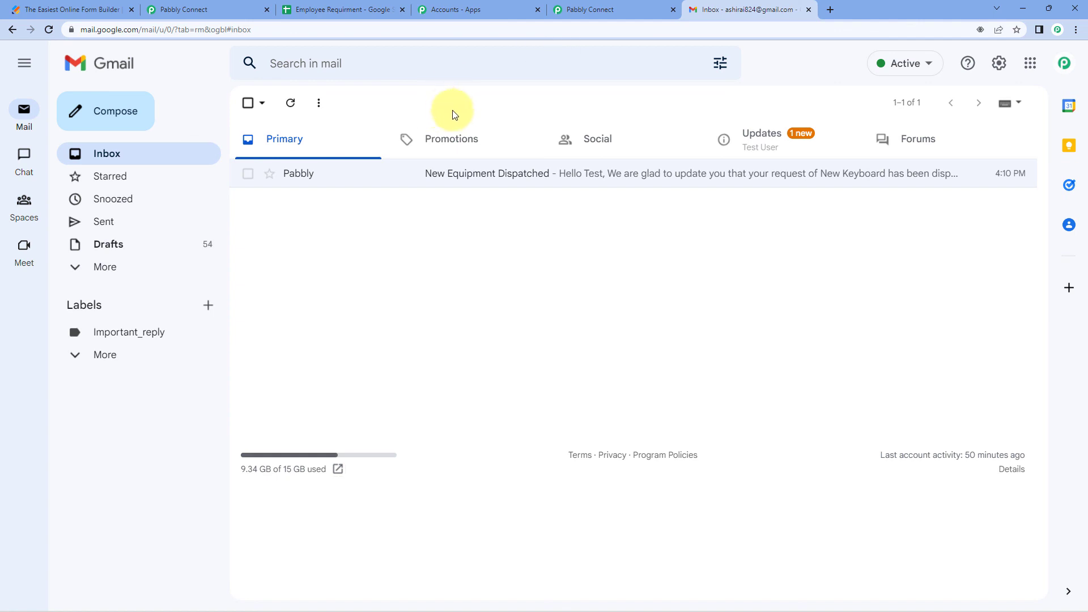
Recheck the inbox, then move between Pabbly workflows, ending on the Google Sheets to Gmail workflow
left_click(629, 7)
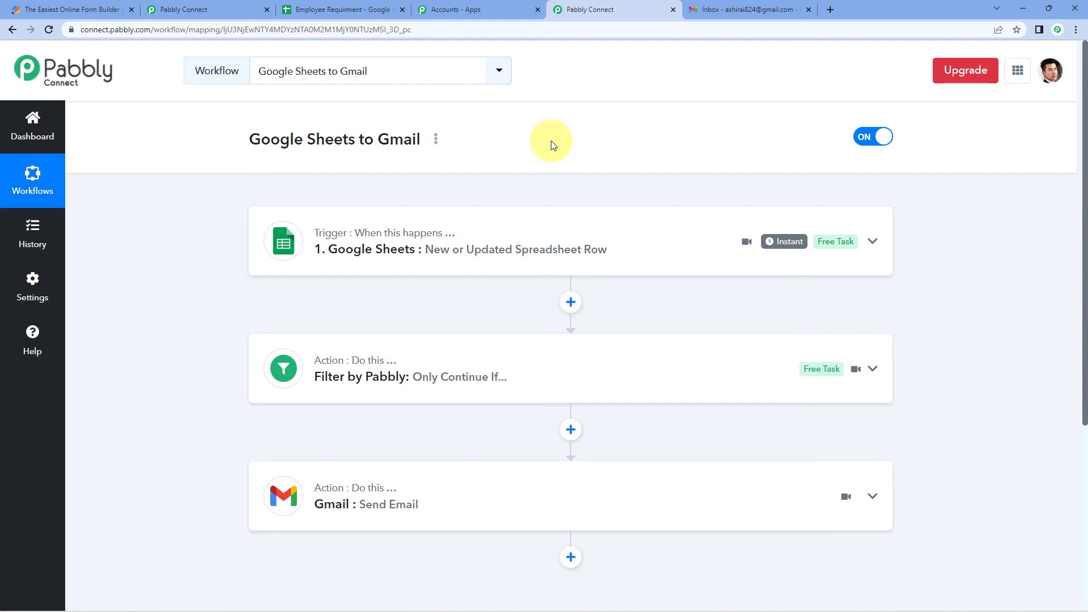
left_click(731, 9)
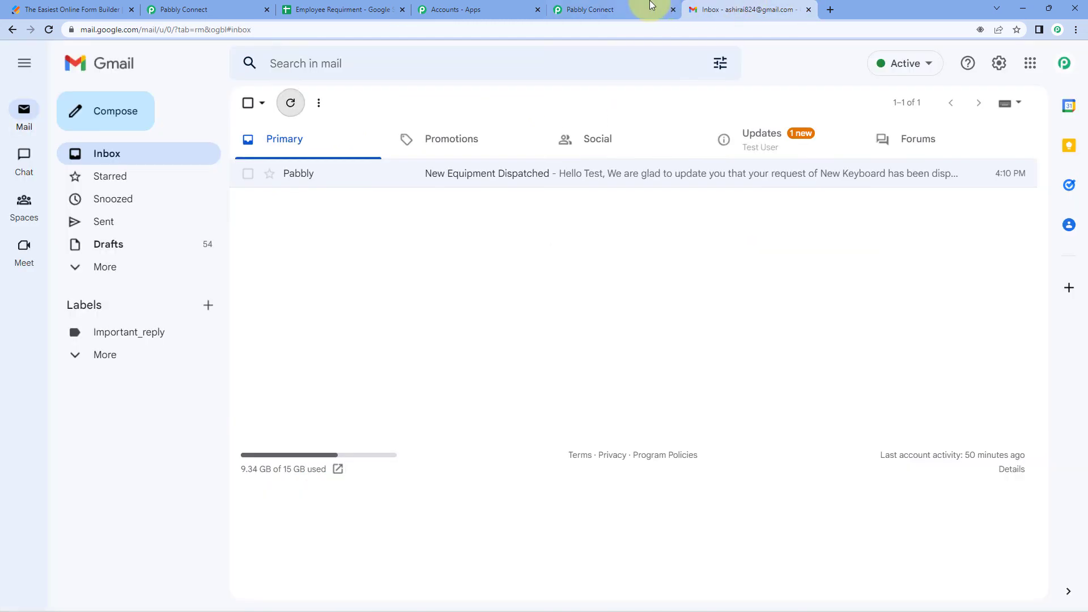
left_click(641, 9)
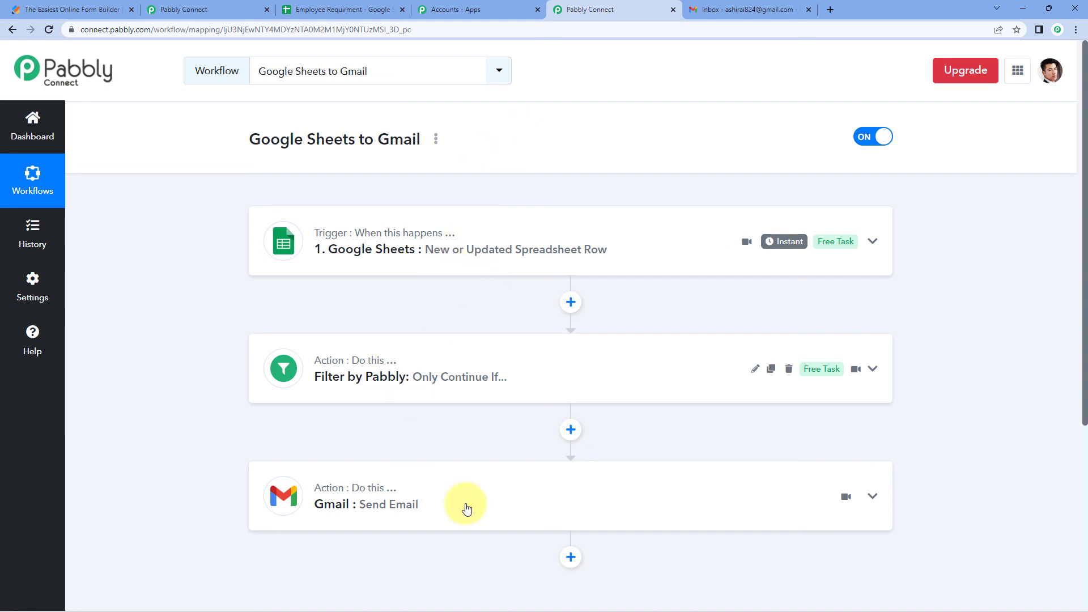
left_click(192, 9)
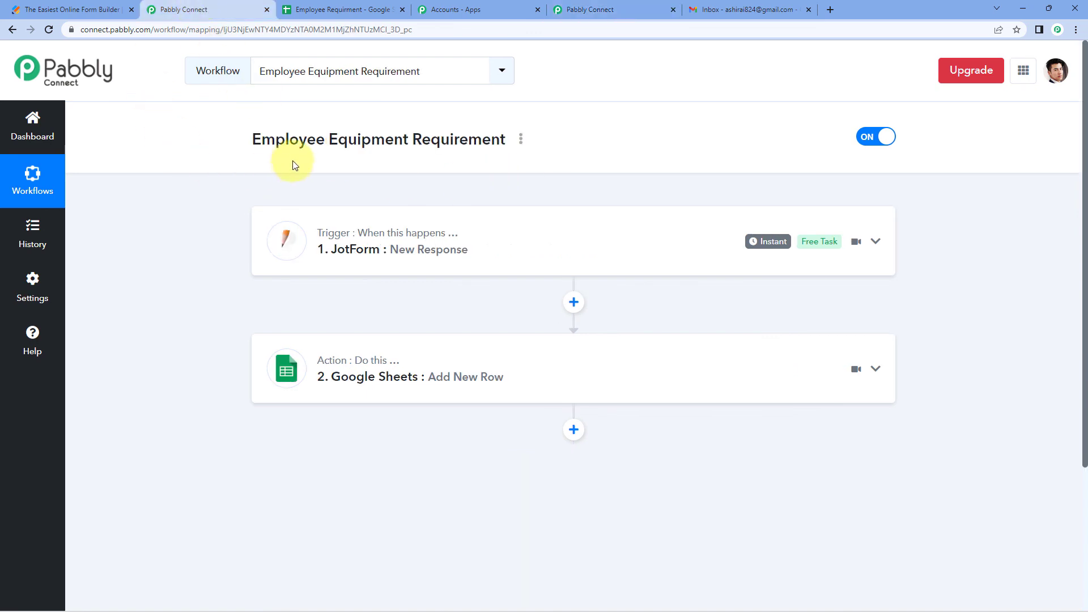
left_click(567, 9)
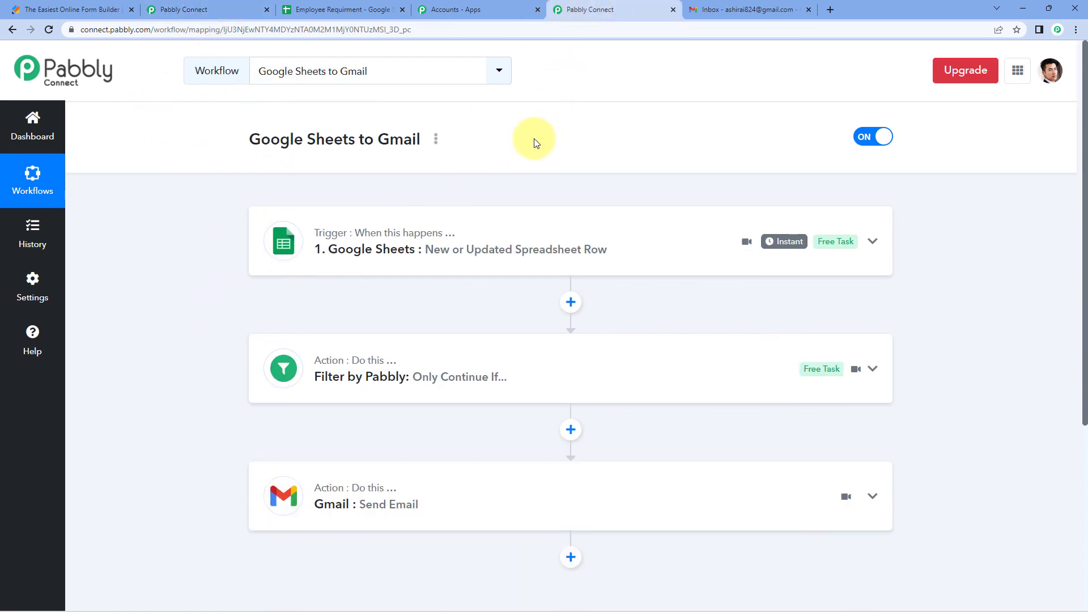